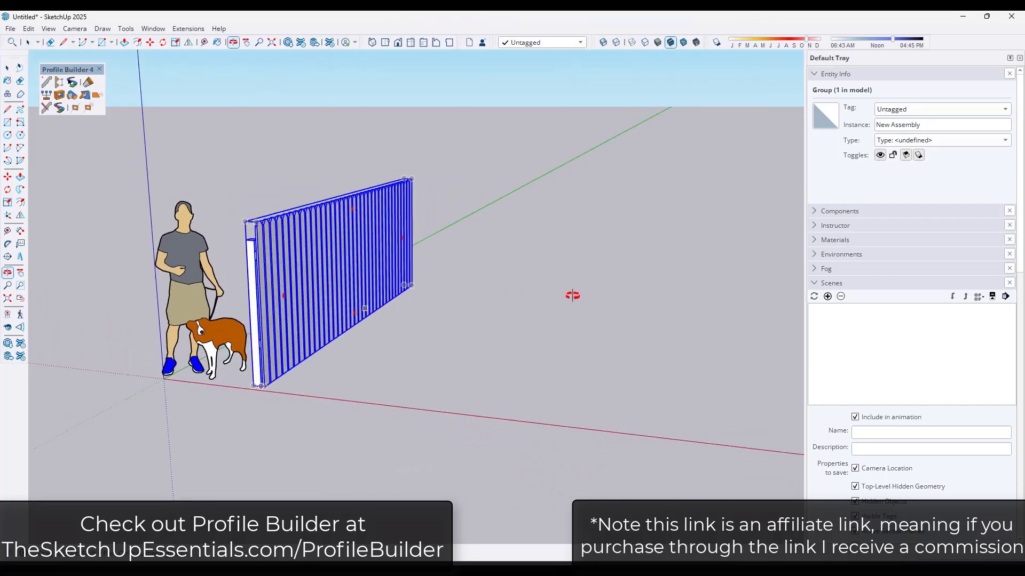
# - Examine the picket fence assembly from both sides, including its posts, rails and post-to-rail connection
pyautogui.press('m')
pyautogui.scroll(5, 382, 249)
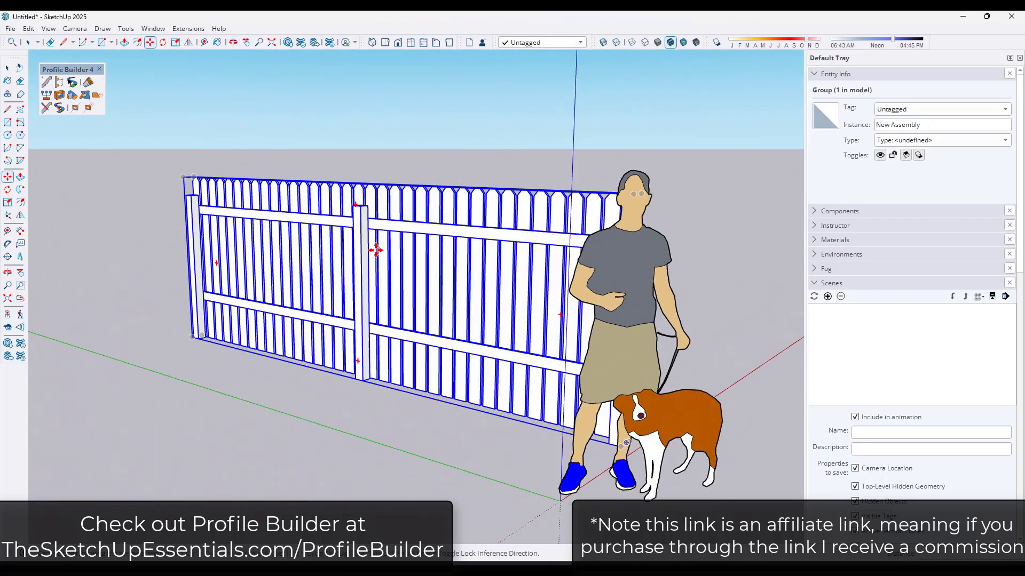
pyautogui.moveTo(544, 296); pyautogui.dragTo(505, 319, button='middle')
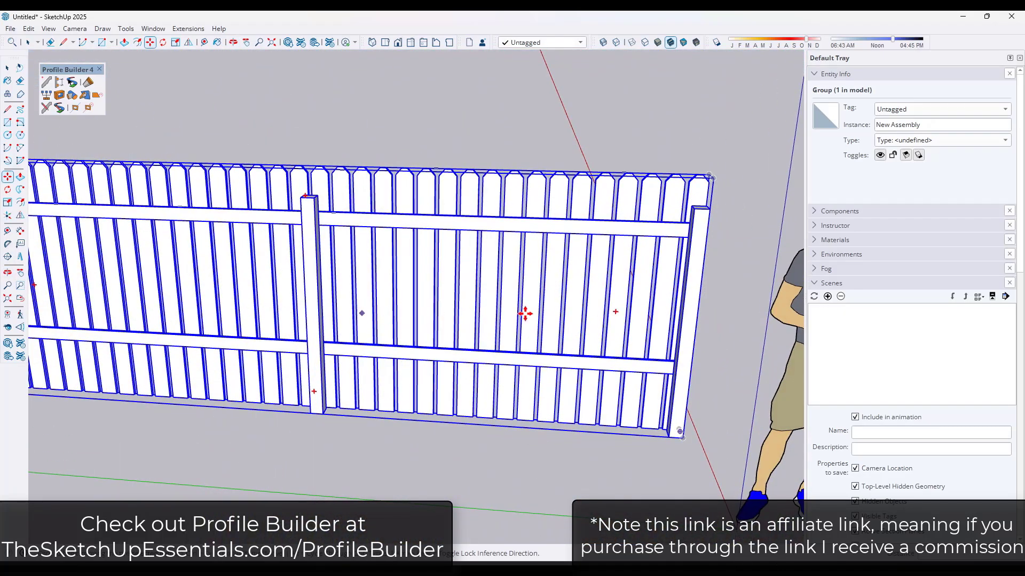
pyautogui.moveTo(677, 307); pyautogui.dragTo(366, 313, button='middle')
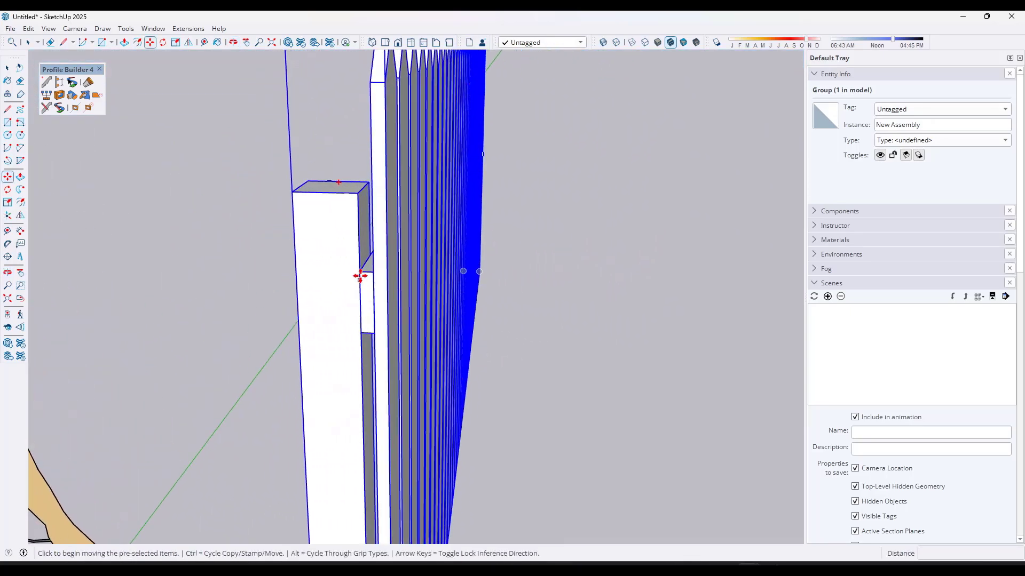
pyautogui.moveTo(423, 162); pyautogui.dragTo(328, 214, button='middle')
pyautogui.scroll(-10, 327, 214)
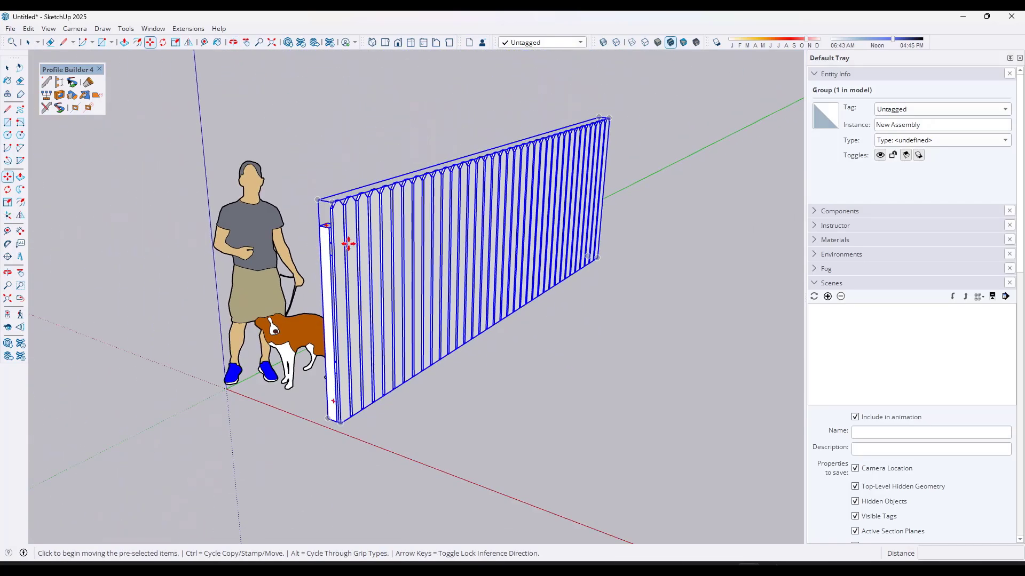
pyautogui.moveTo(480, 262); pyautogui.dragTo(420, 283, button='middle')
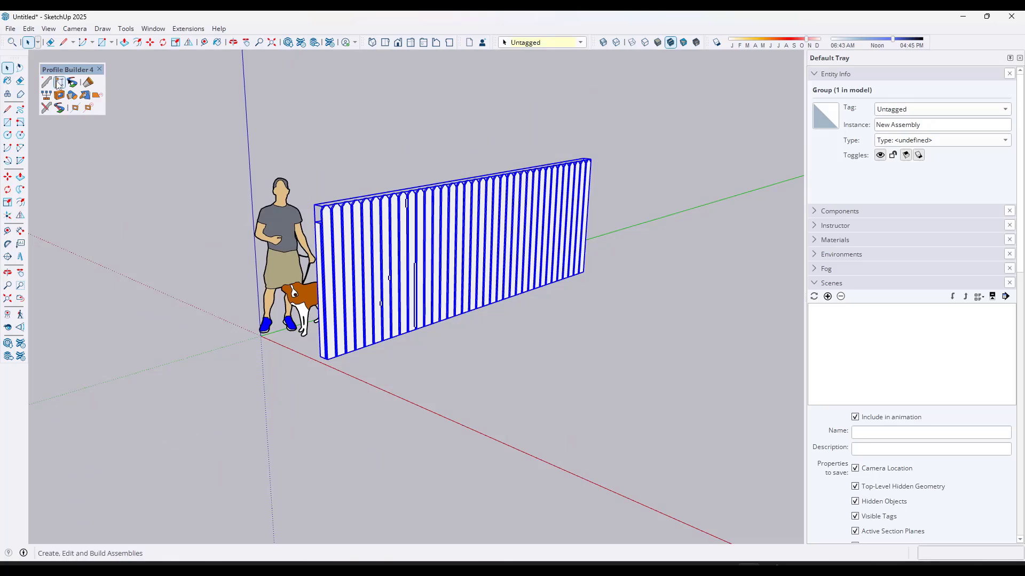
# - Load the selected picket fence's settings into the Assembly Dialog and build an L-shaped fence from them, first leg about 15' 3" long
pyautogui.click(78, 85)
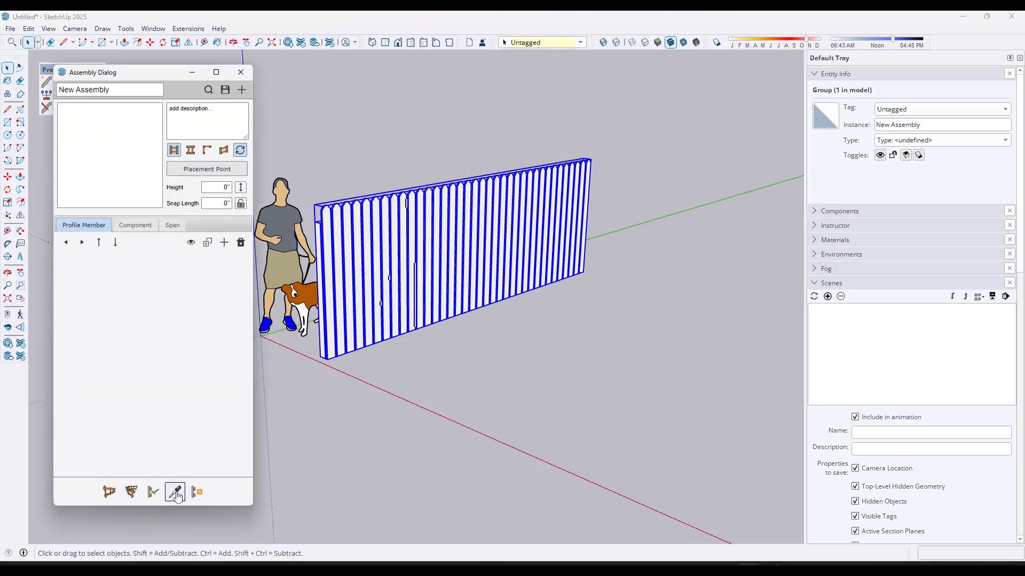
pyautogui.click(175, 492)
pyautogui.click(109, 493)
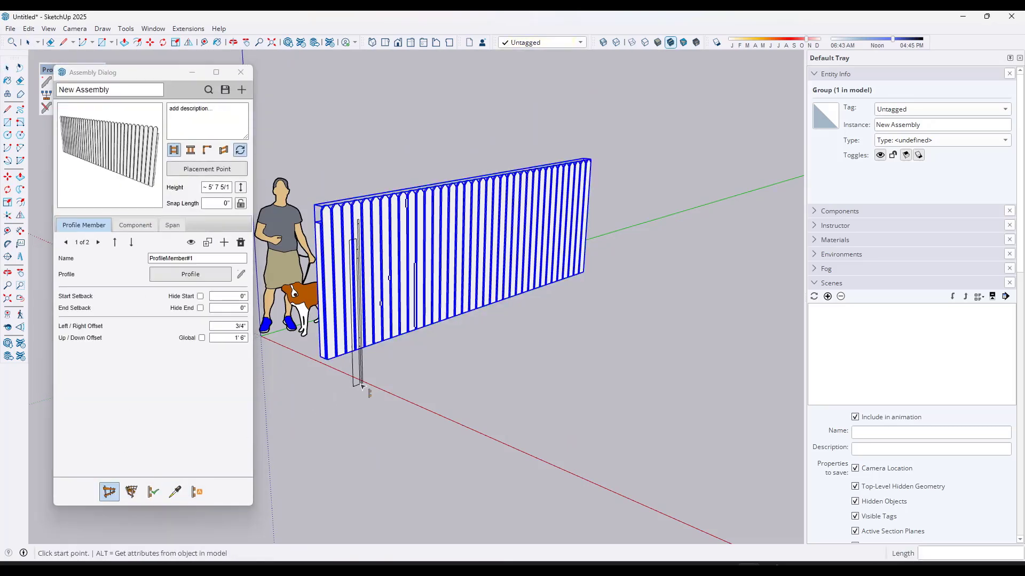
pyautogui.click(369, 380)
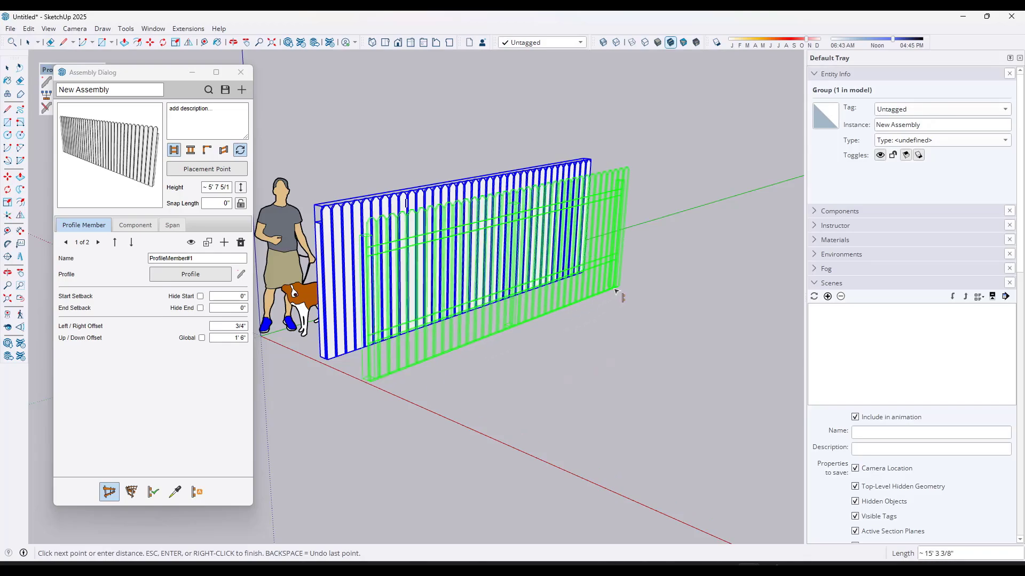
pyautogui.click(614, 289)
pyautogui.click(722, 316)
pyautogui.press('space')
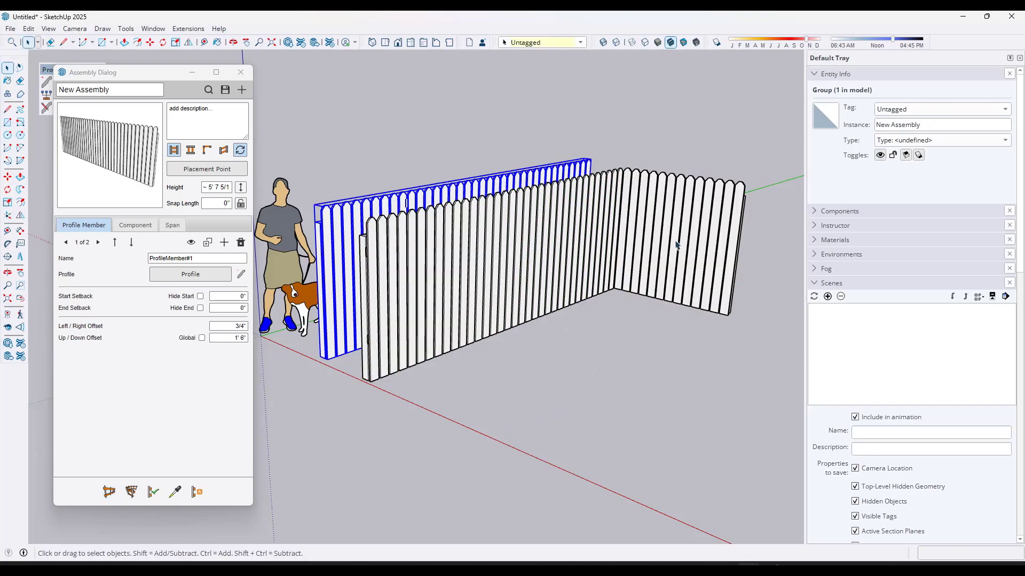
pyautogui.moveTo(676, 245)
pyautogui.mouseDown(button='middle')
pyautogui.moveTo(568, 206)
pyautogui.moveTo(496, 215)
pyautogui.moveTo(659, 246)
pyautogui.mouseUp(button='middle')
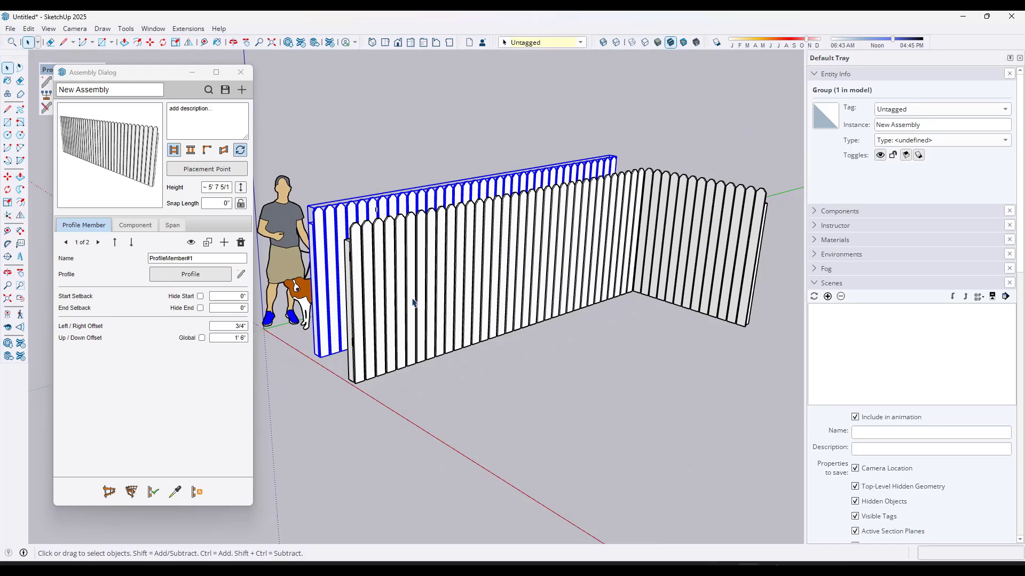
pyautogui.scroll(-5, 405, 277)
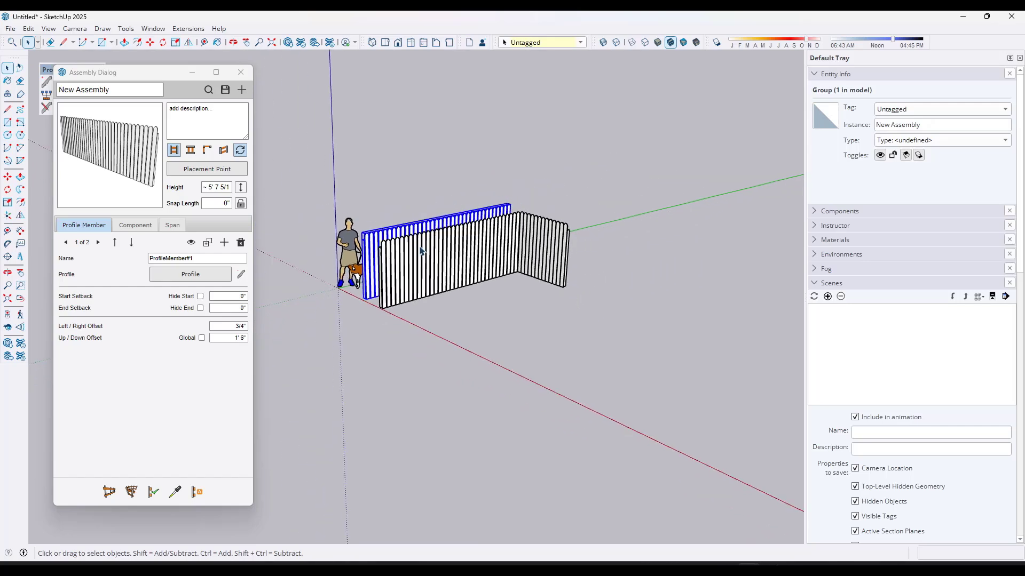
pyautogui.moveTo(584, 336); pyautogui.dragTo(505, 353, button='middle')
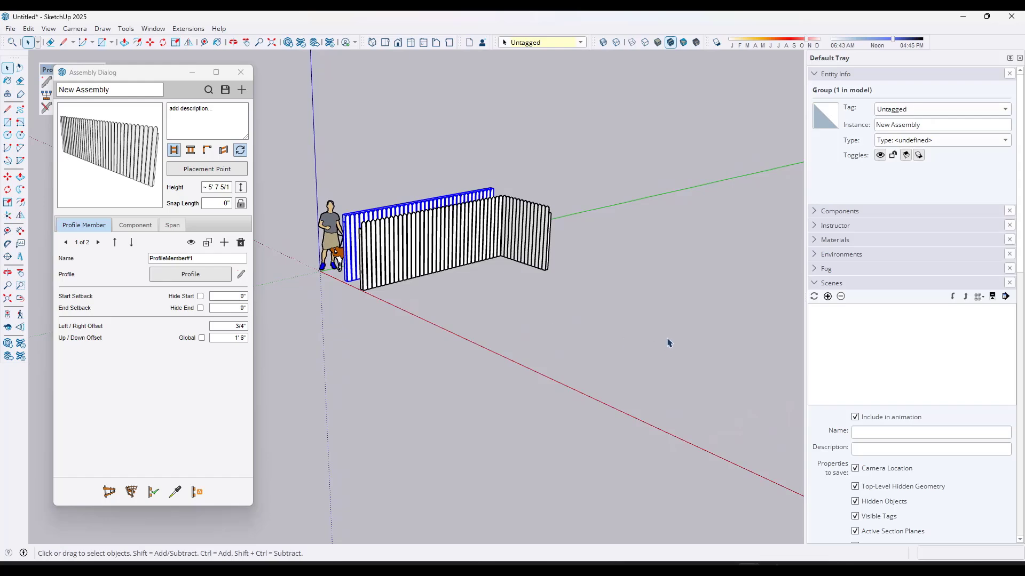
pyautogui.keyDown('shift'); pyautogui.moveTo(668, 343); pyautogui.dragTo(637, 313, button='middle'); pyautogui.keyUp('shift')
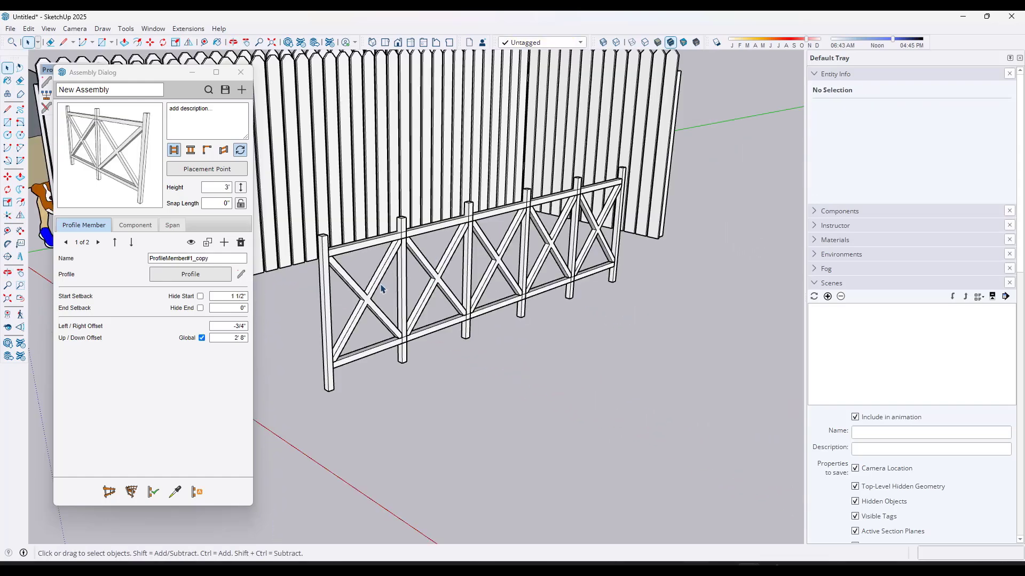
# - Build a straight run of the X-braced fence assembly about 9' 1" long in front of the existing one
pyautogui.click(109, 492)
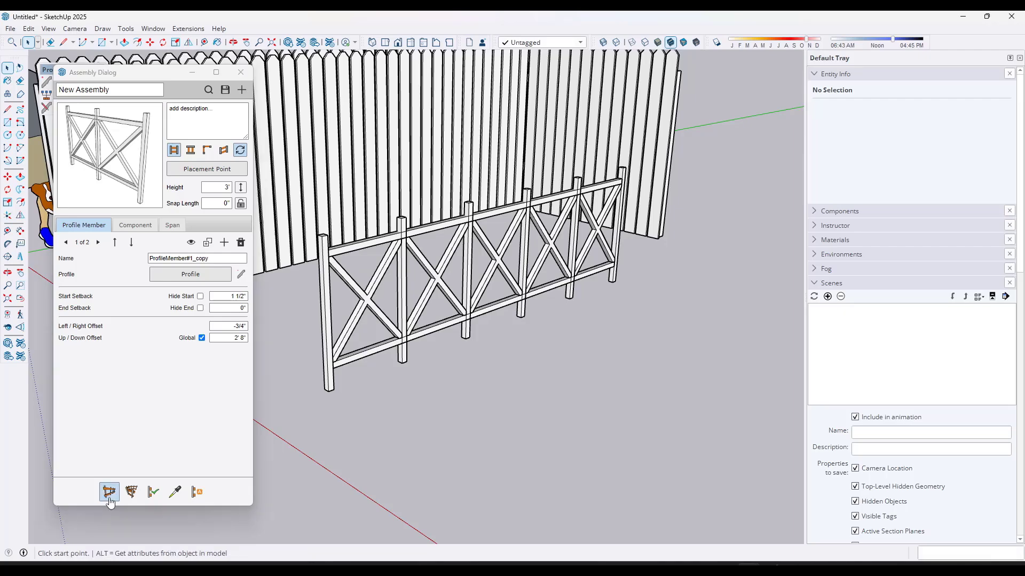
pyautogui.click(399, 437)
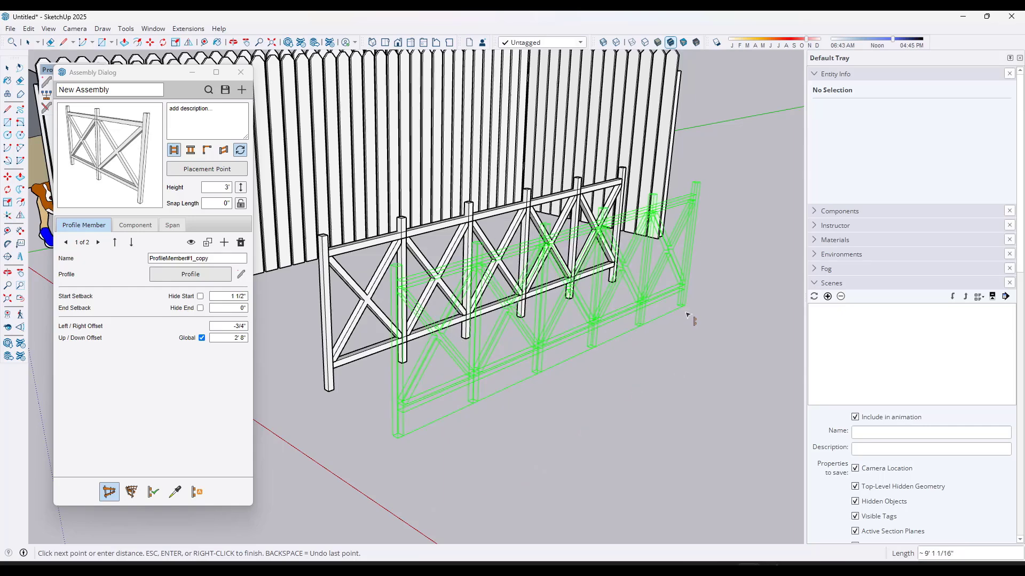
pyautogui.click(684, 305)
pyautogui.press('space')
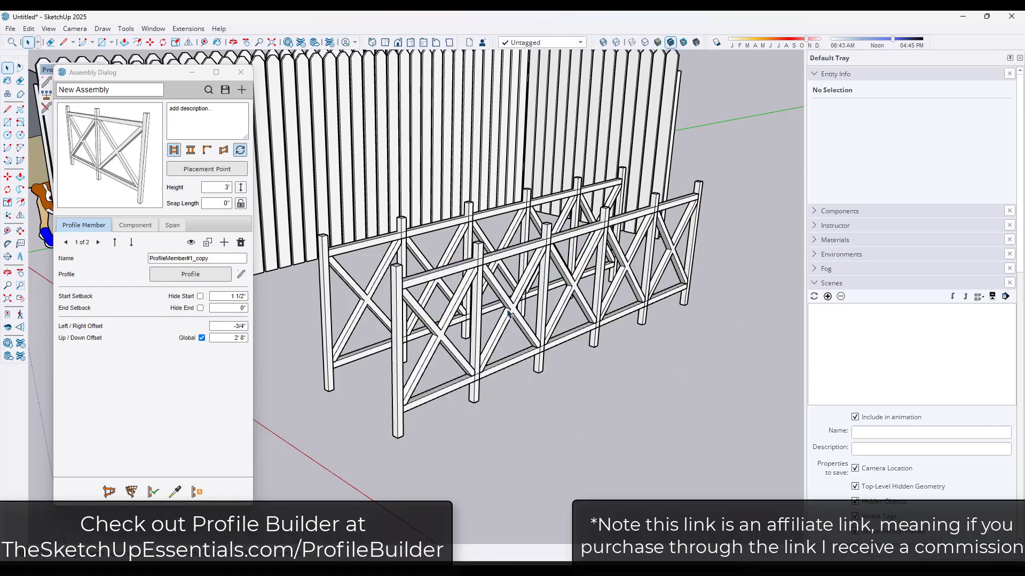
# - Delete both X-braced fences from the model
pyautogui.click(472, 315)
pyautogui.press('Delete')
pyautogui.click(436, 278)
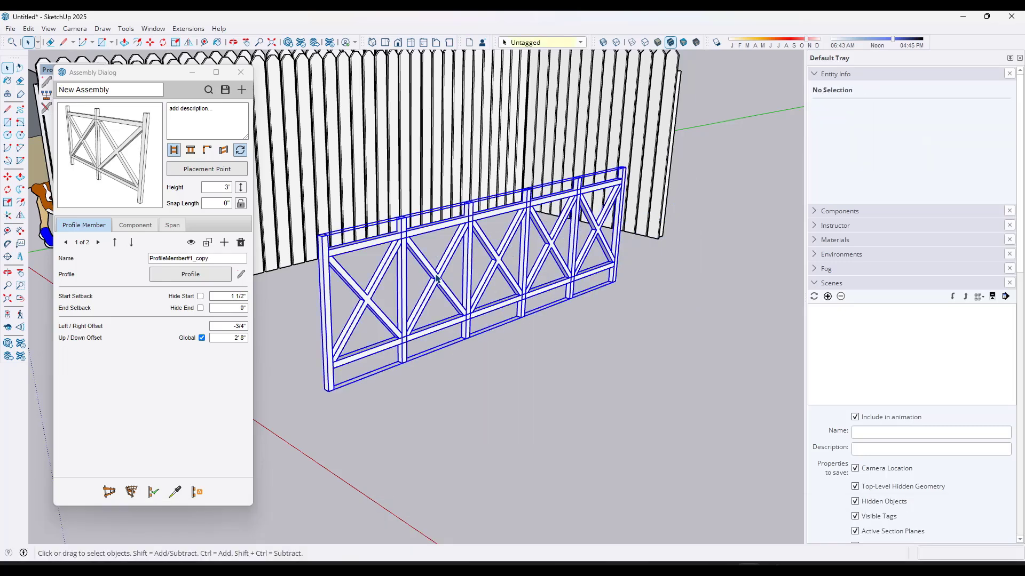
pyautogui.press('Delete')
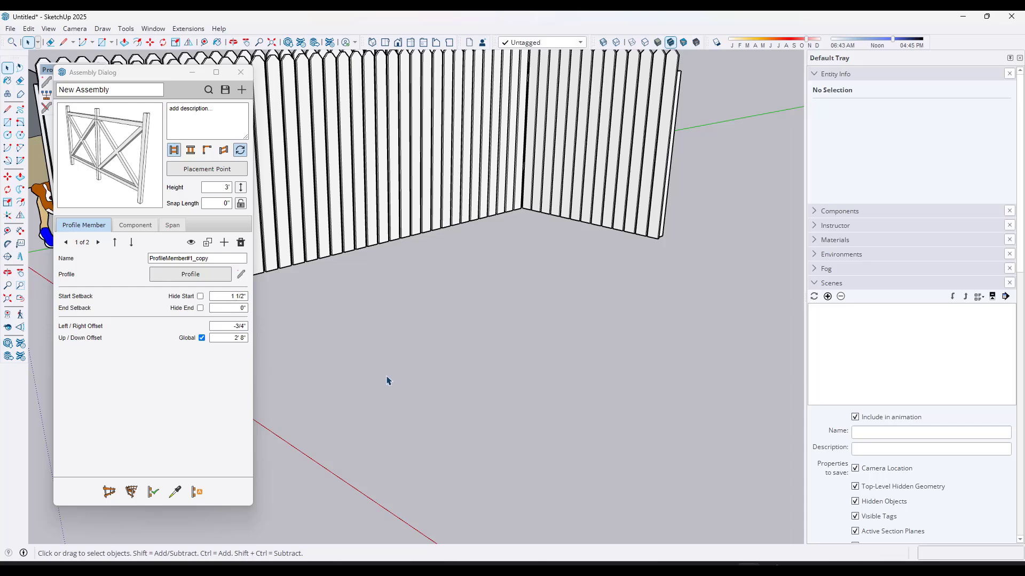
# - Draw a 1.5 by 1.5 inch rectangle on the ground in front of the picket fence
pyautogui.press('r')
pyautogui.click(339, 413)
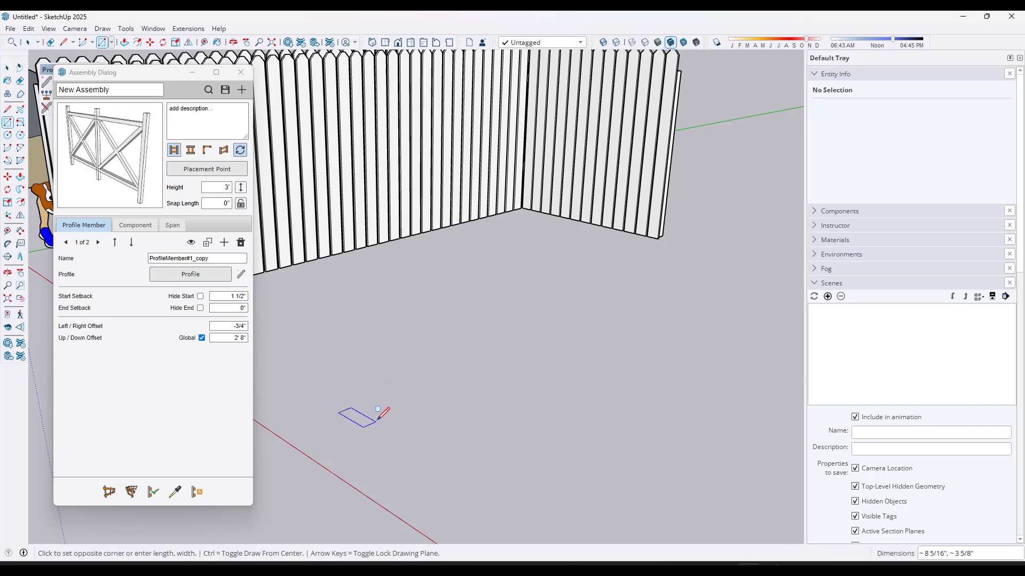
pyautogui.write('1.')
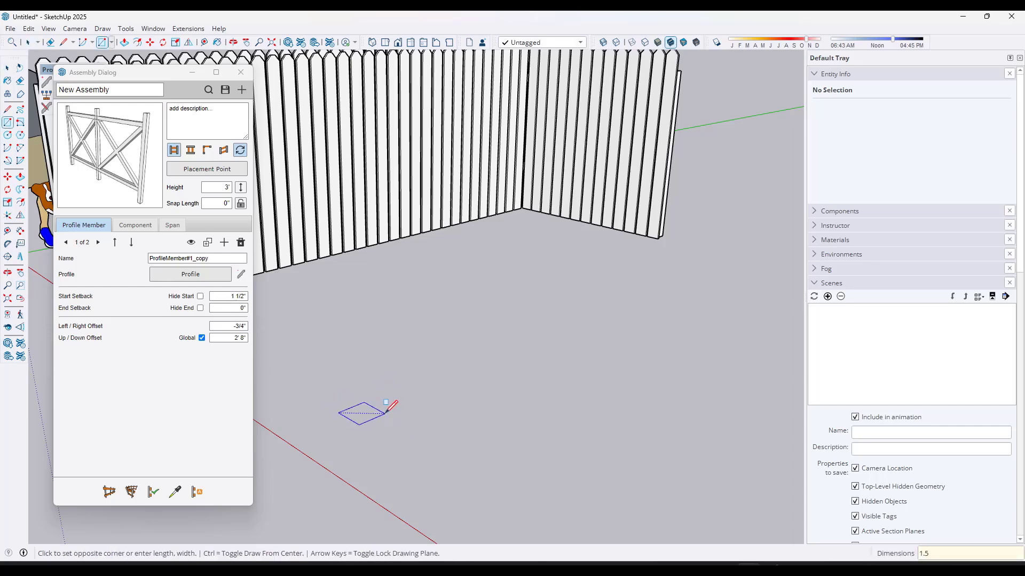
pyautogui.write('5,1.5')
pyautogui.press('Return')
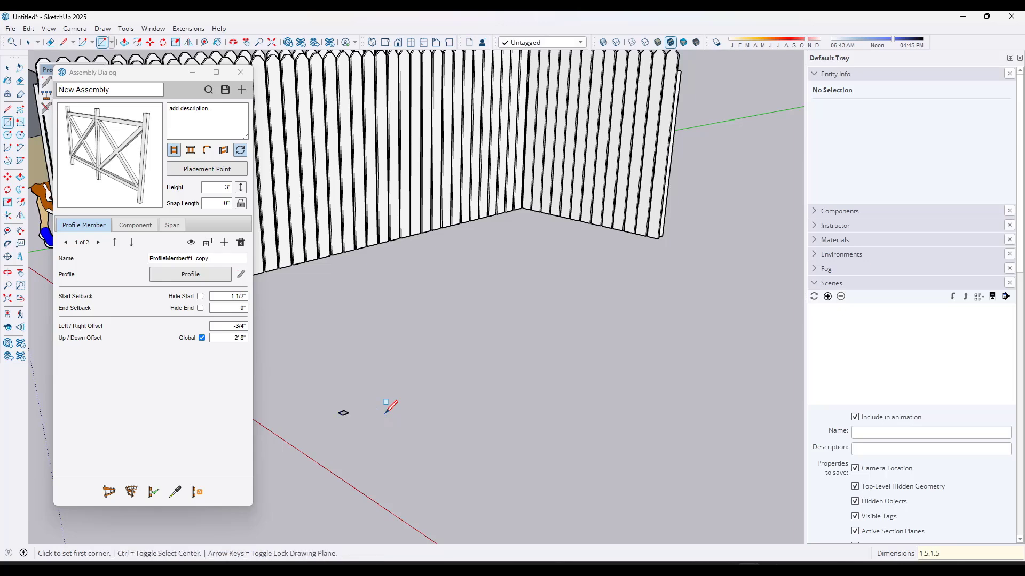
pyautogui.press('space')
# - Push/Pull the small square up 36 inches to form a fence post
pyautogui.press('p')
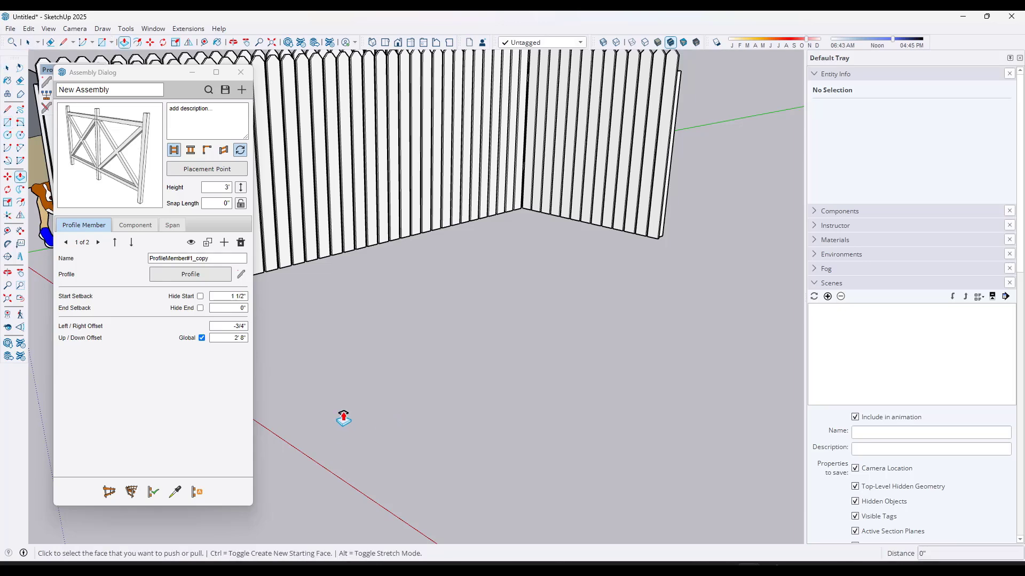
pyautogui.click(343, 415)
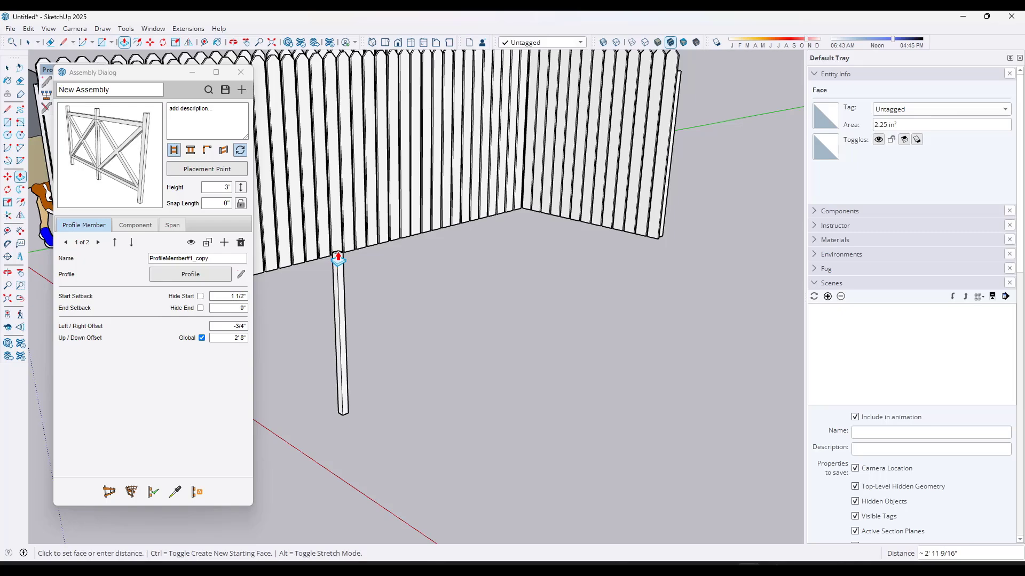
pyautogui.write('36')
pyautogui.press('Return')
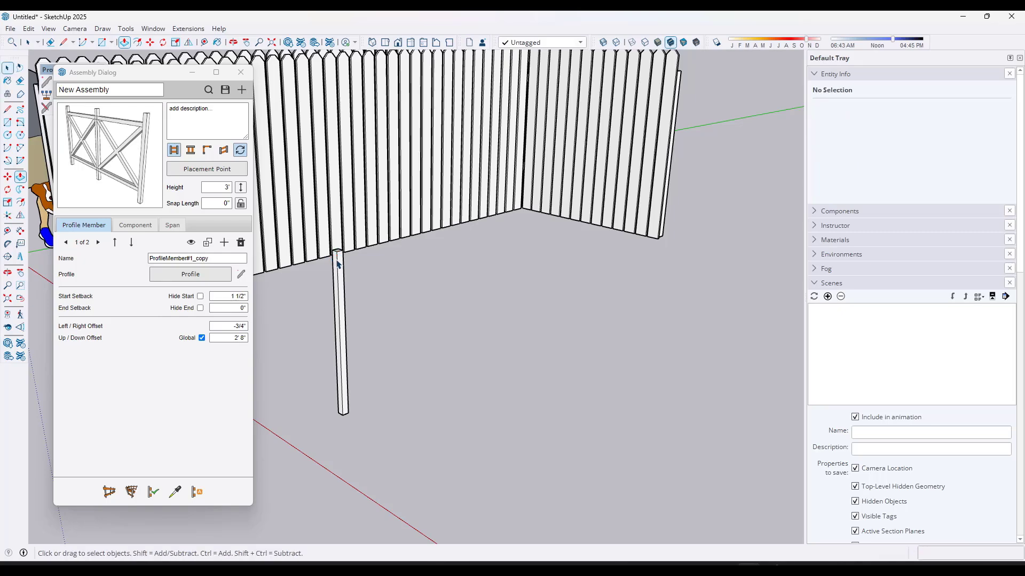
pyautogui.press('space')
# - Turn the whole post into a component with the definition name Fence Post Support
pyautogui.moveTo(122, 74); pyautogui.dragTo(118, 154)
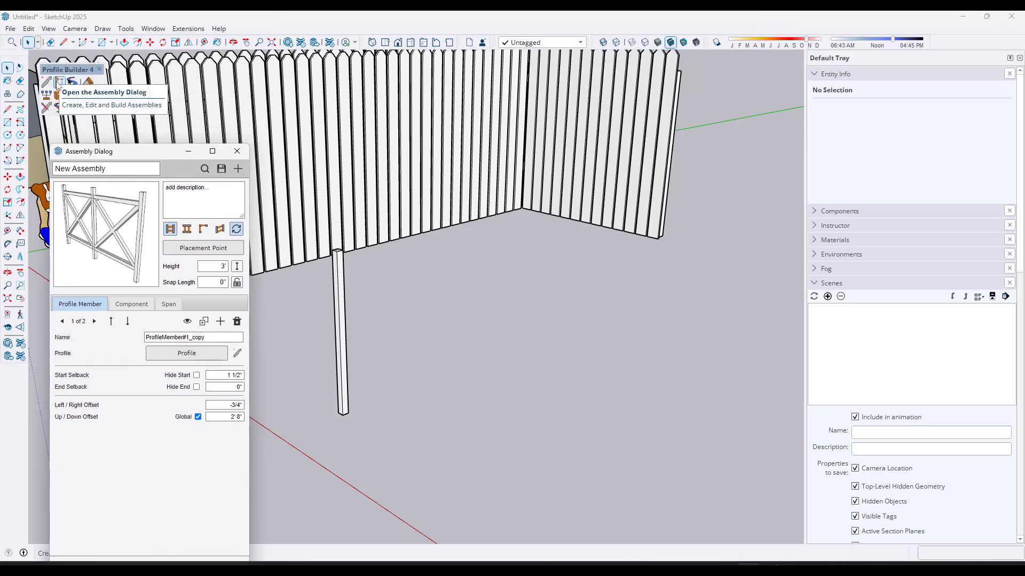
pyautogui.moveTo(118, 151); pyautogui.dragTo(108, 88)
pyautogui.tripleClick(339, 300)
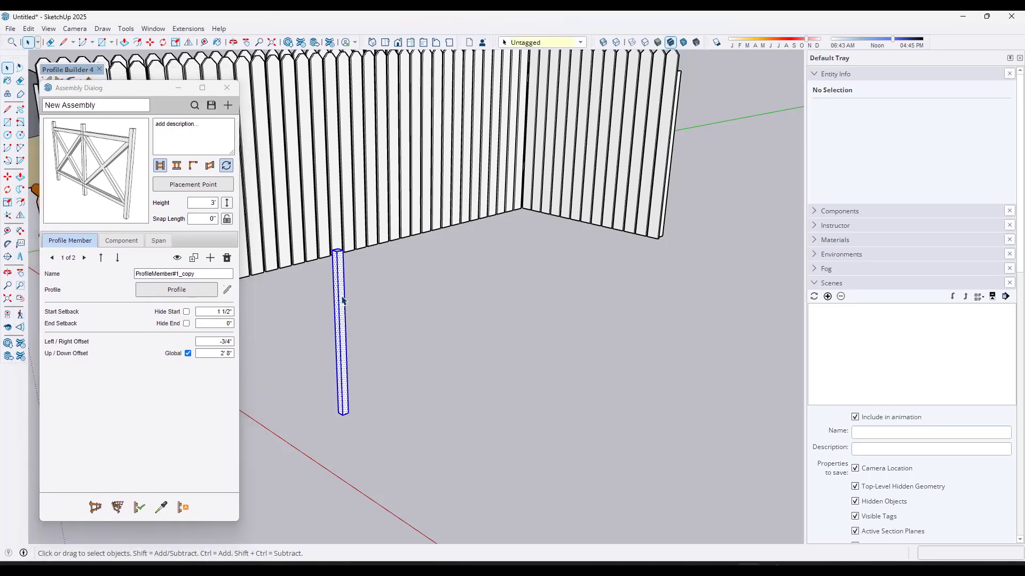
pyautogui.rightClick(340, 300)
pyautogui.click(403, 99)
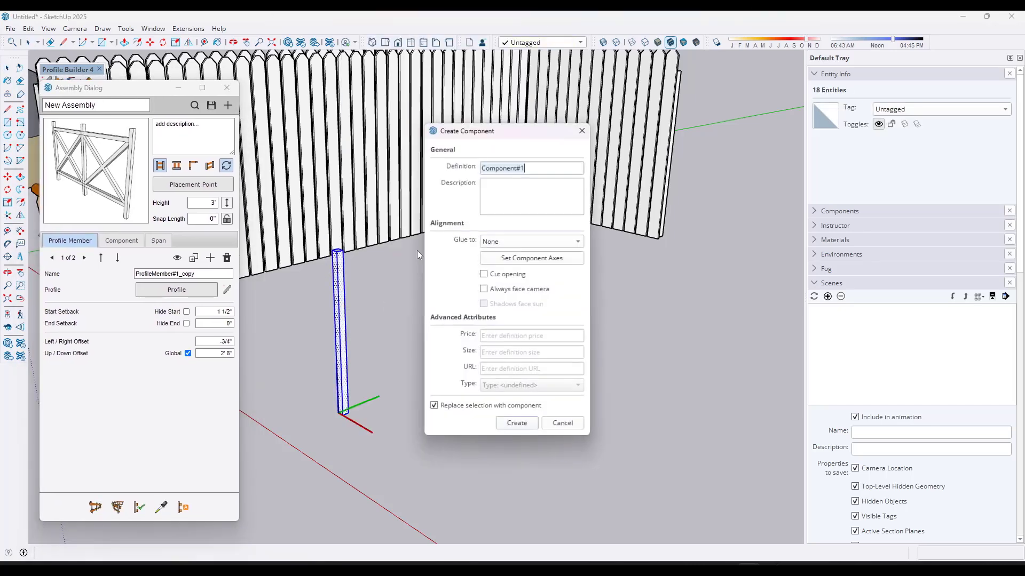
pyautogui.write('Corner Post')
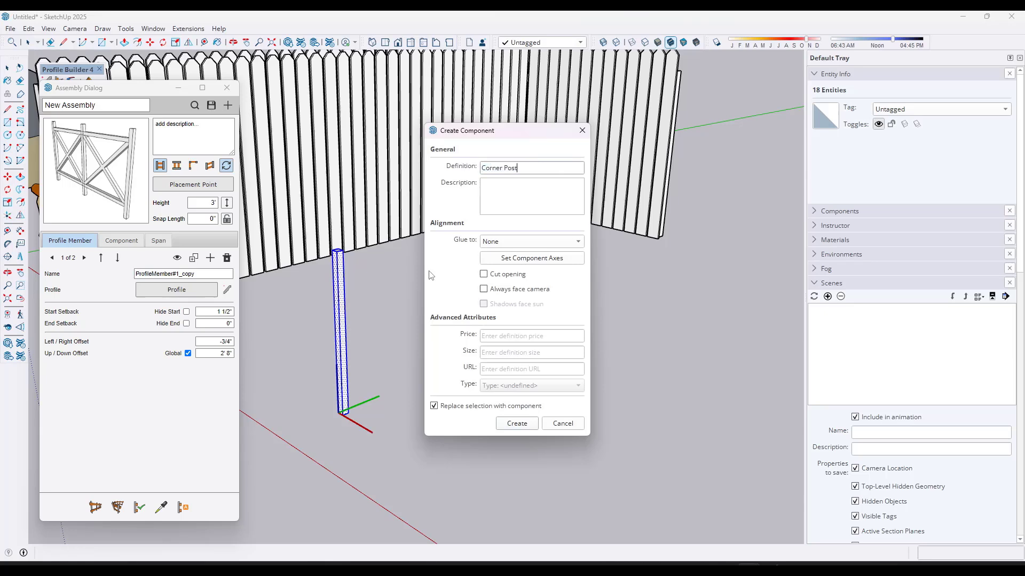
pyautogui.hotkey('ctrl', 'a')
pyautogui.write('Fence Post Support')
pyautogui.press('Return')
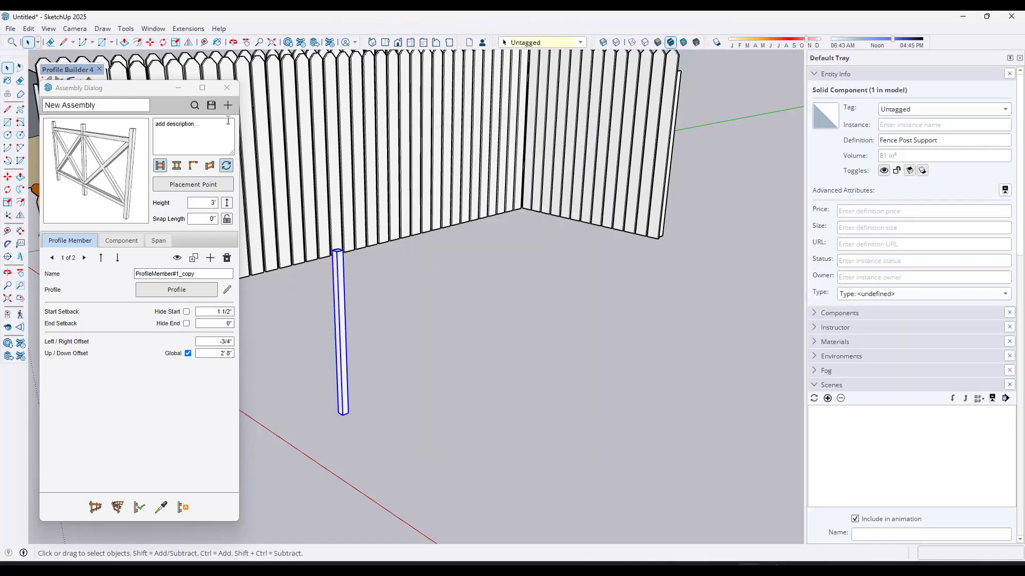
# - Start a new assembly and add a component to it, picking the Fence Post Support post from the model
pyautogui.click(228, 105)
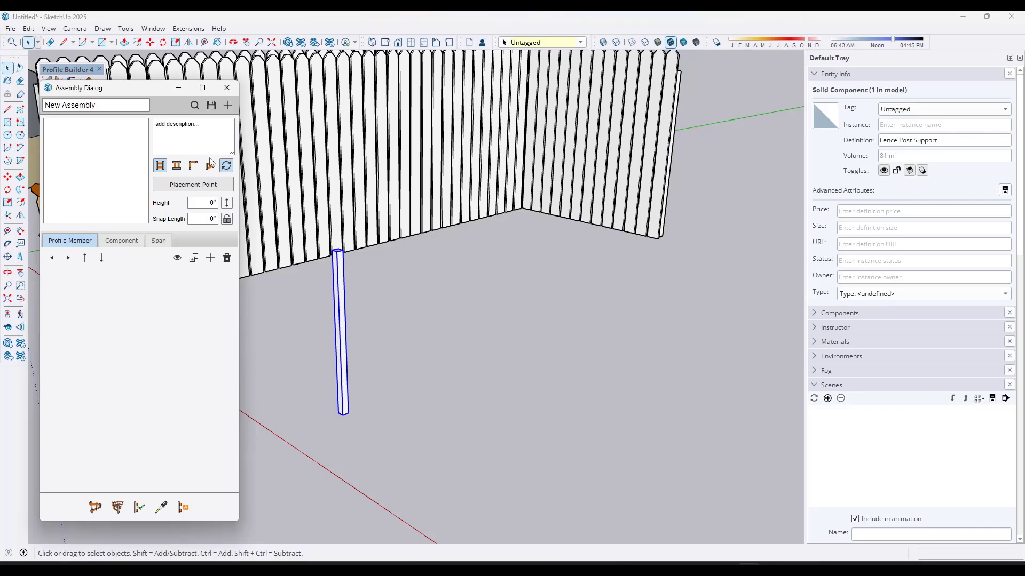
pyautogui.click(124, 245)
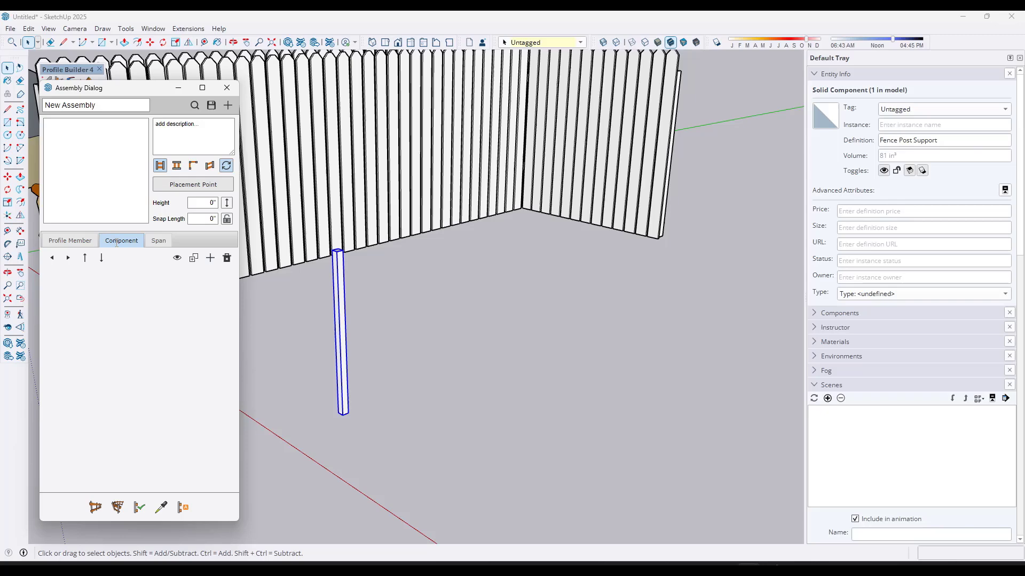
pyautogui.click(210, 258)
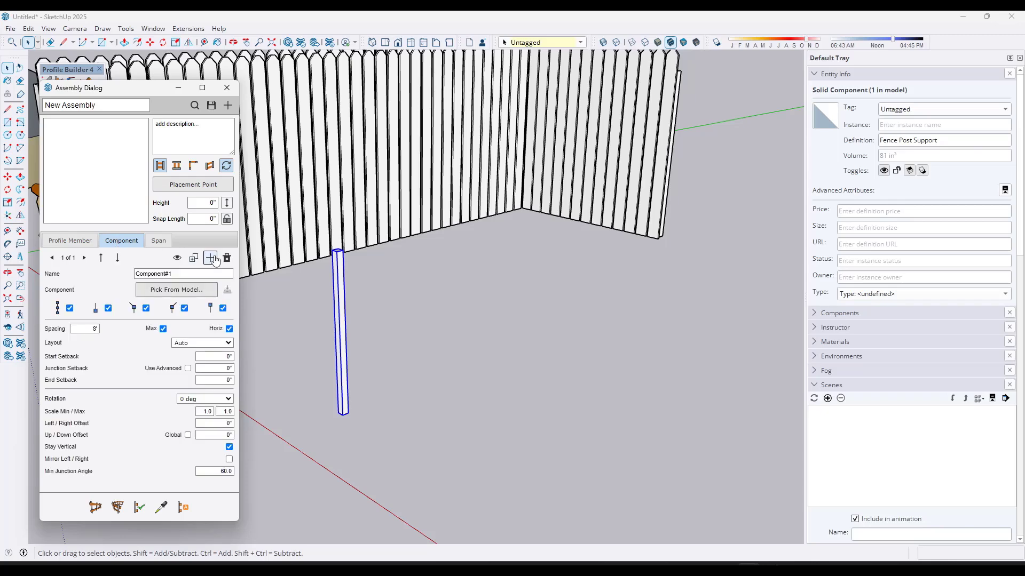
pyautogui.click(188, 289)
pyautogui.click(337, 332)
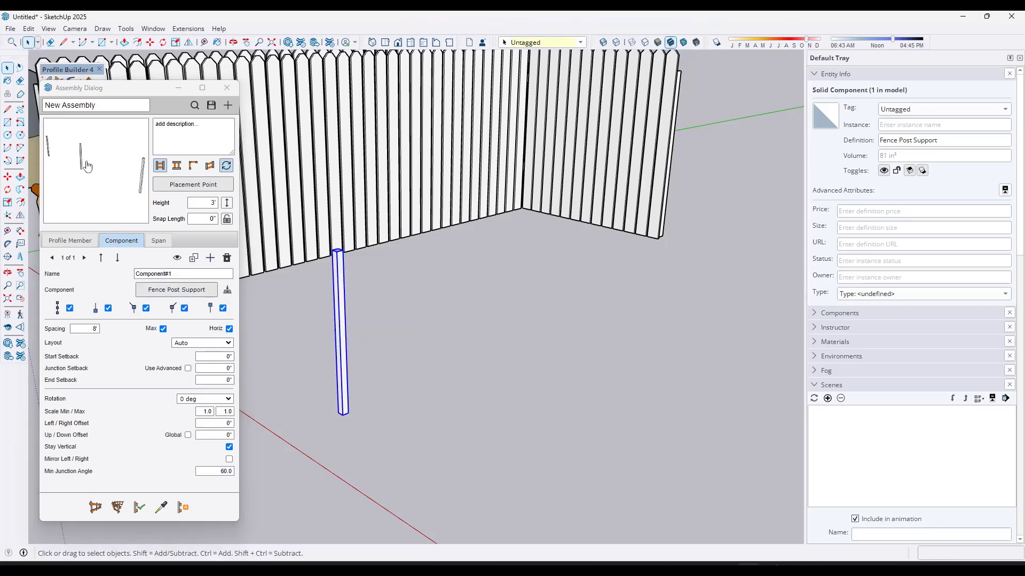
# - Build a straight run of the post assembly about 12' 3" long along the green axis, beside the original post
pyautogui.click(95, 507)
pyautogui.scroll(-3, 347, 480)
pyautogui.click(363, 462)
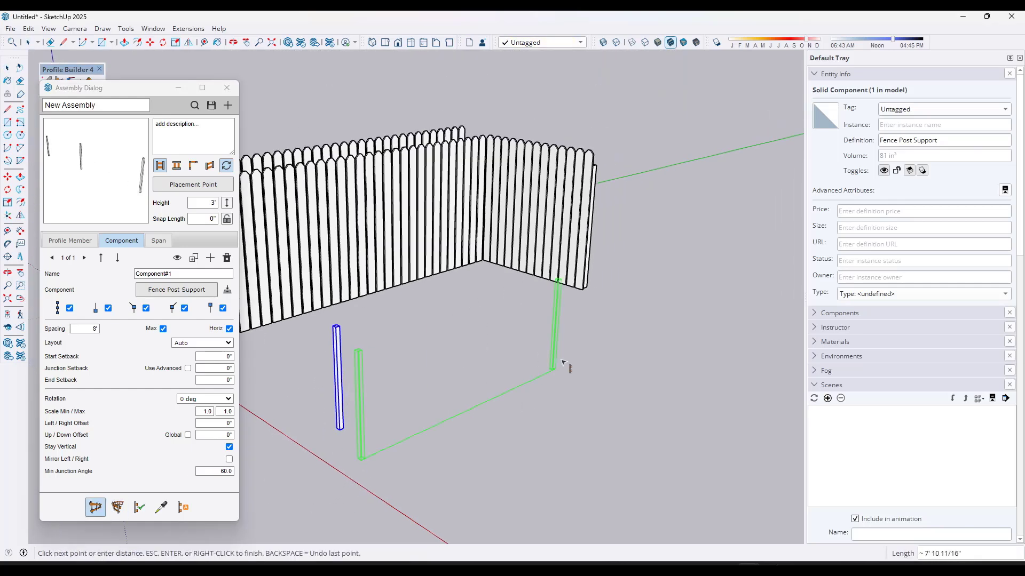
pyautogui.click(635, 335)
pyautogui.press('Return')
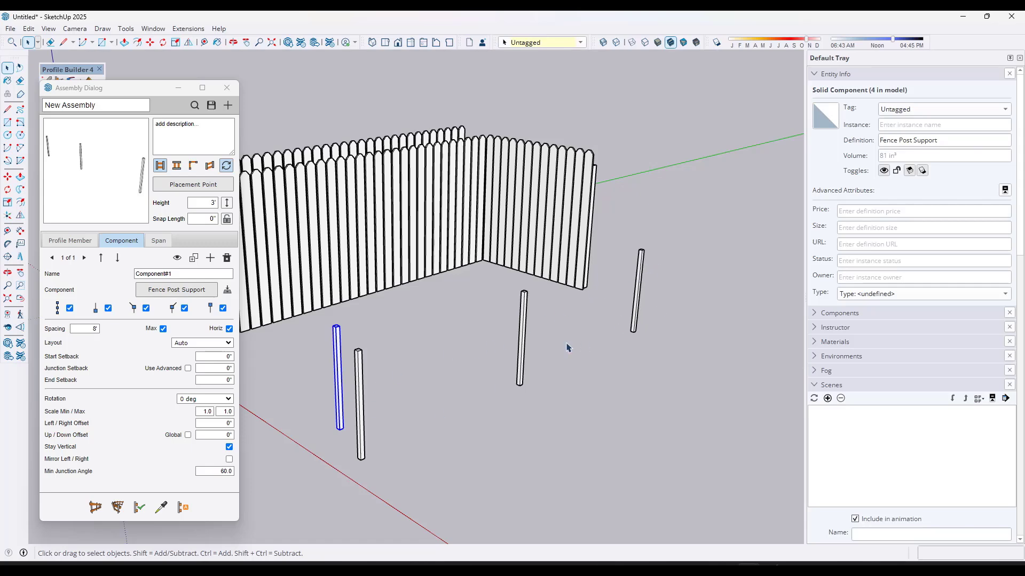
# - Draw a 1.5 by 1.5 inch square on the ground in front of the posts
pyautogui.scroll(-3, 412, 325)
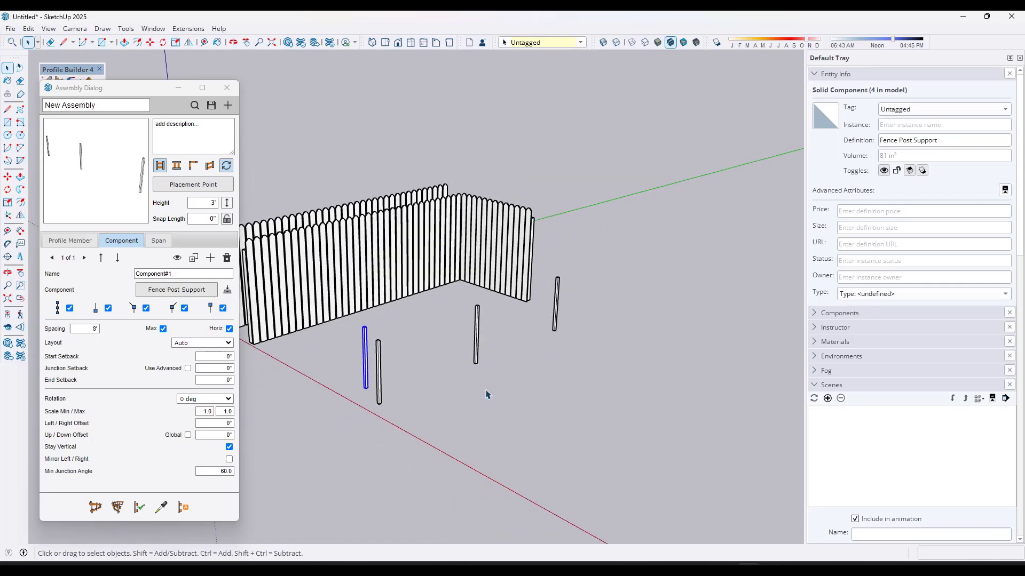
pyautogui.scroll(3, 460, 405)
pyautogui.press('r')
pyautogui.click(349, 414)
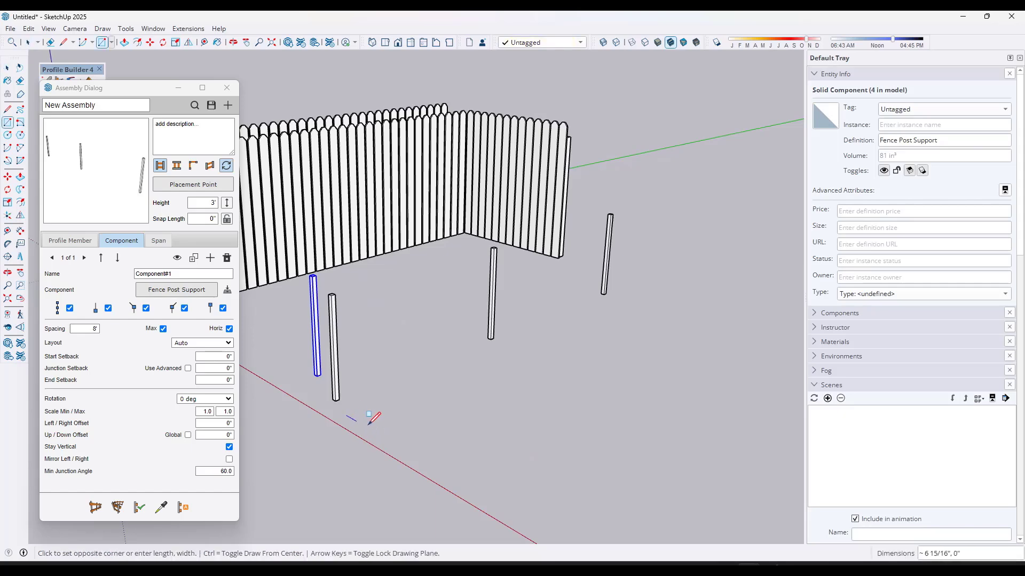
pyautogui.scroll(2, 353, 416)
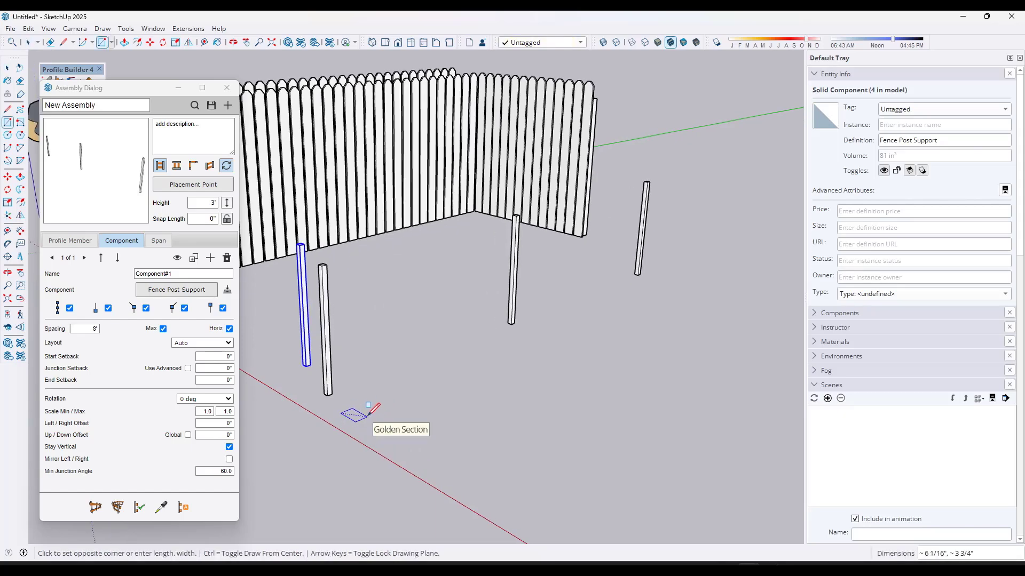
pyautogui.write('1.')
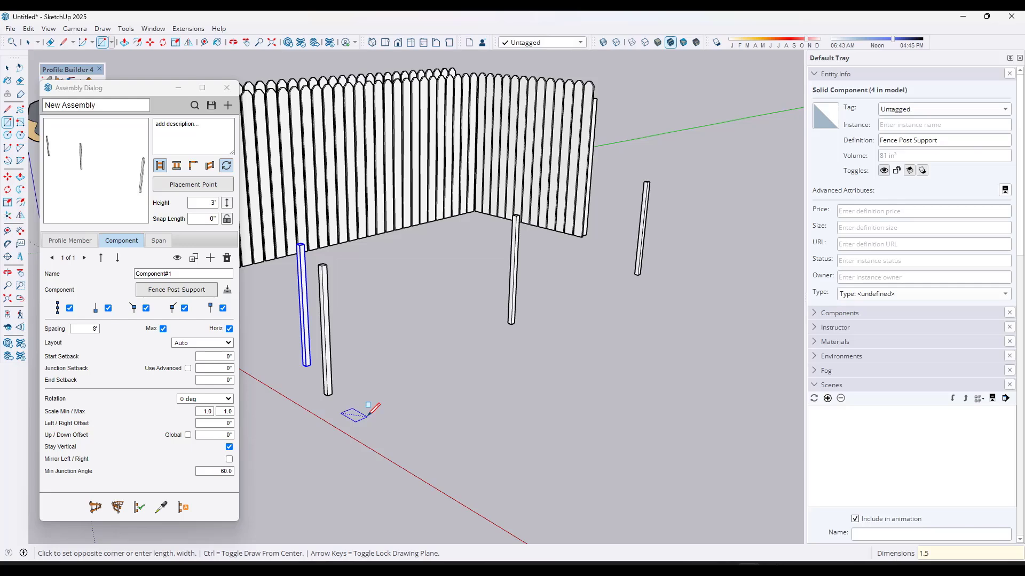
pyautogui.write('5,1.5')
pyautogui.press('Return')
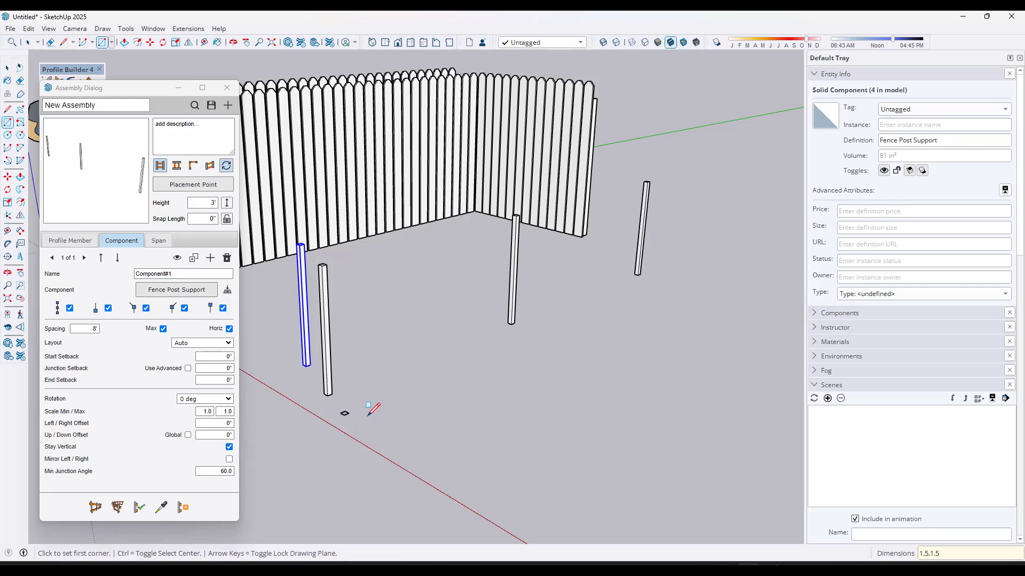
pyautogui.press('space')
# - Add a profile member to the assembly, using a new profile named Support made from the small square's face
pyautogui.scroll(3, 344, 413)
pyautogui.scroll(-2, 344, 413)
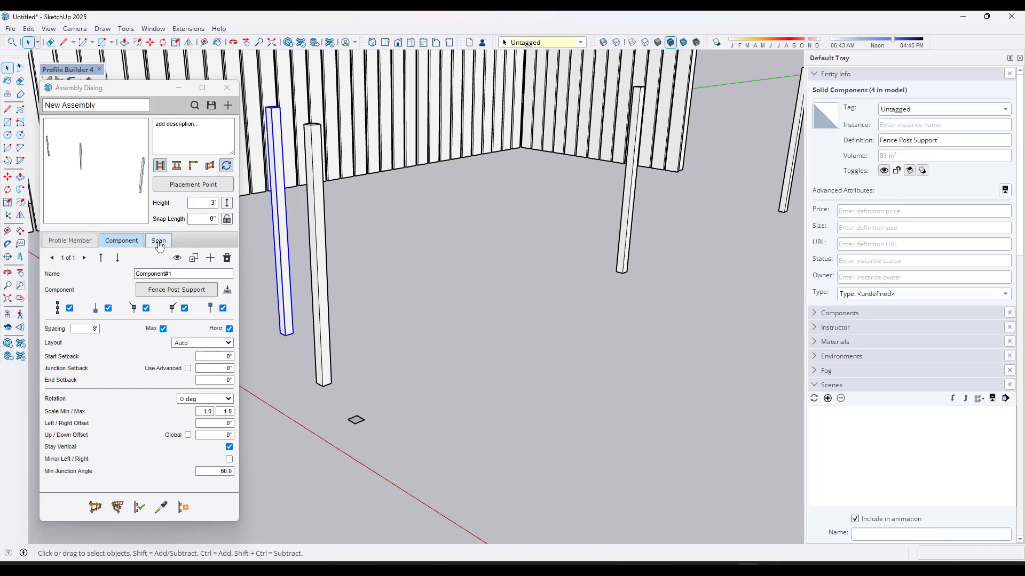
pyautogui.click(71, 239)
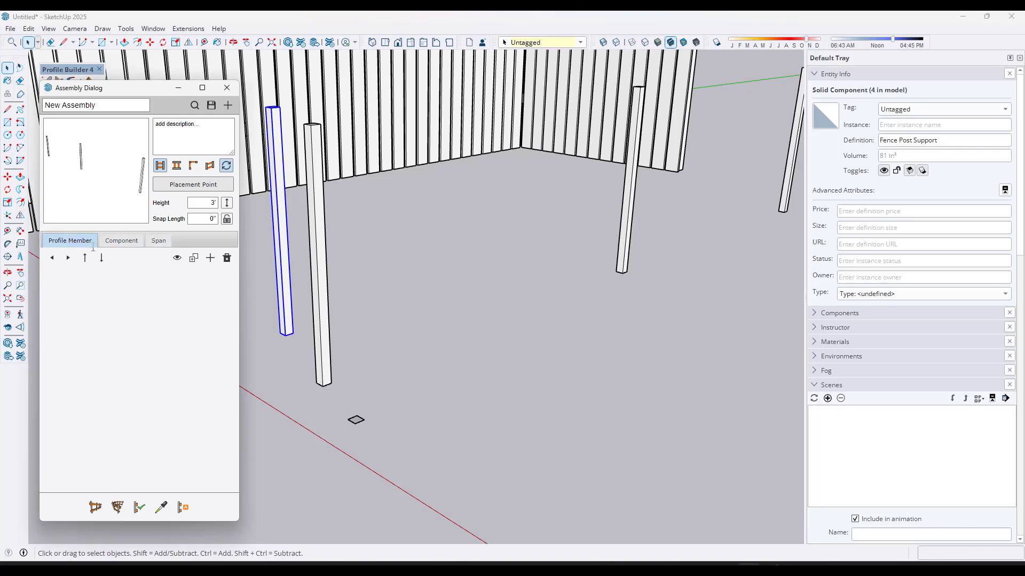
pyautogui.click(211, 260)
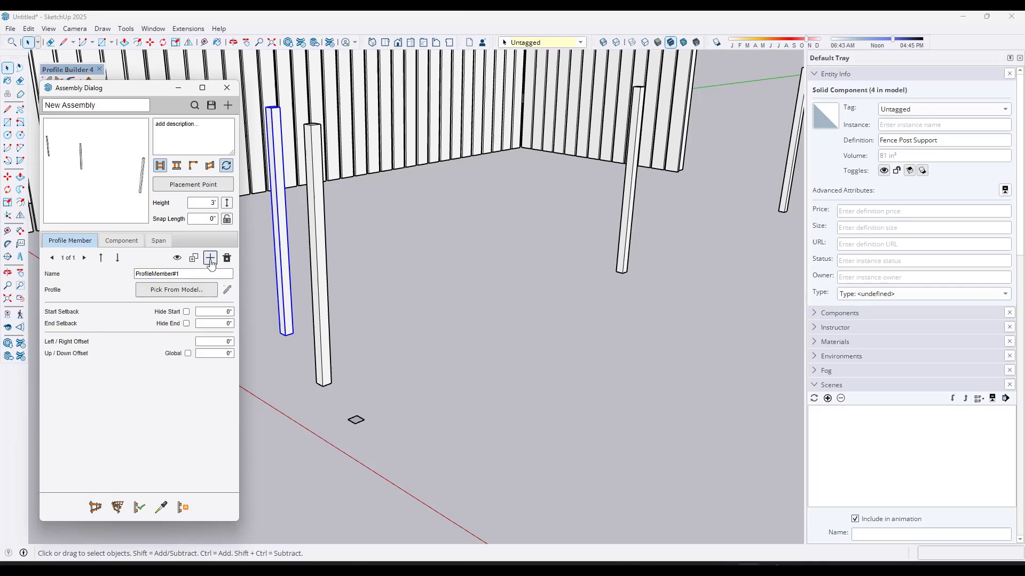
pyautogui.moveTo(329, 404); pyautogui.dragTo(406, 451)
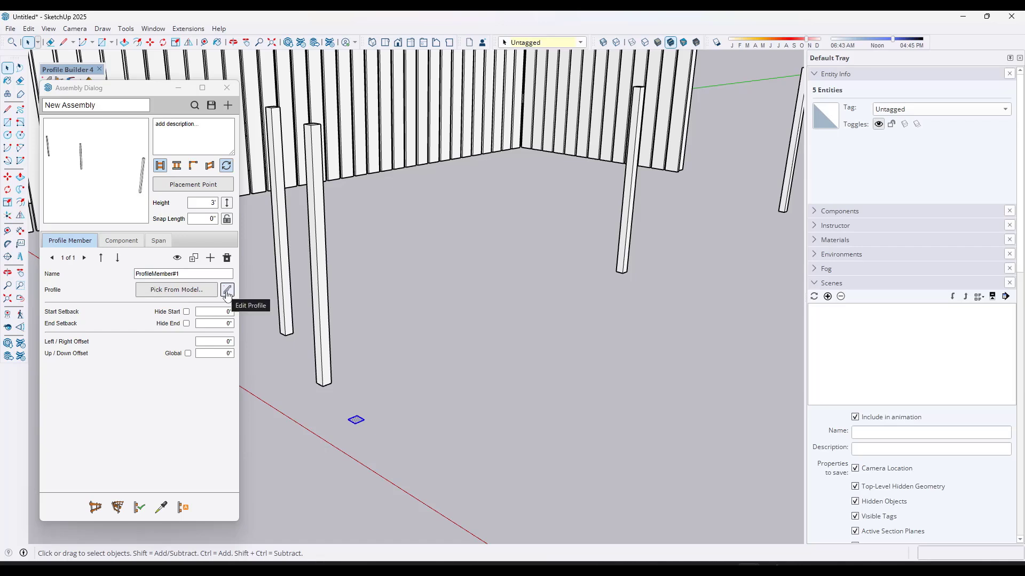
pyautogui.click(228, 291)
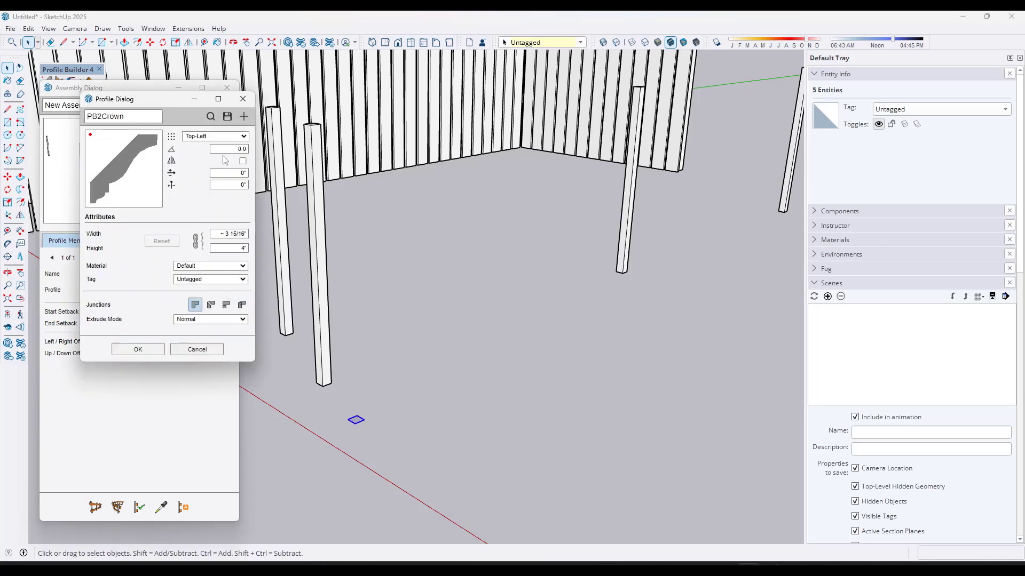
pyautogui.click(244, 116)
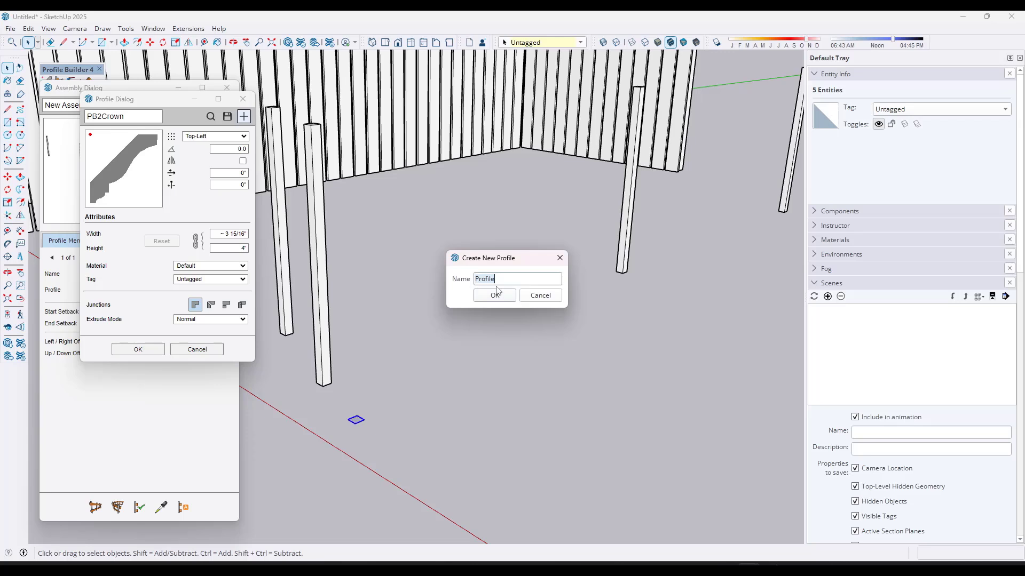
pyautogui.write('Support')
pyautogui.click(496, 294)
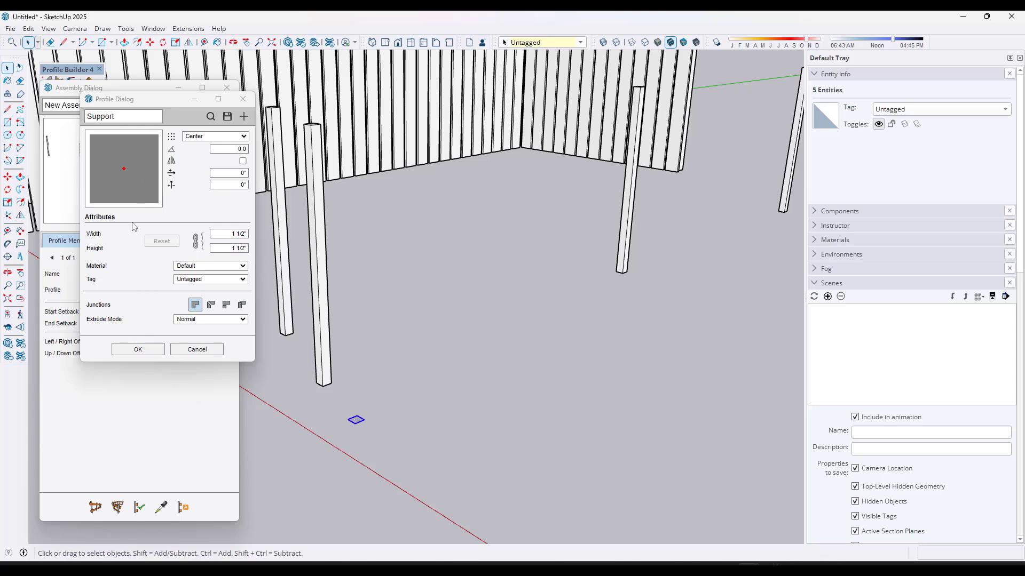
pyautogui.click(139, 349)
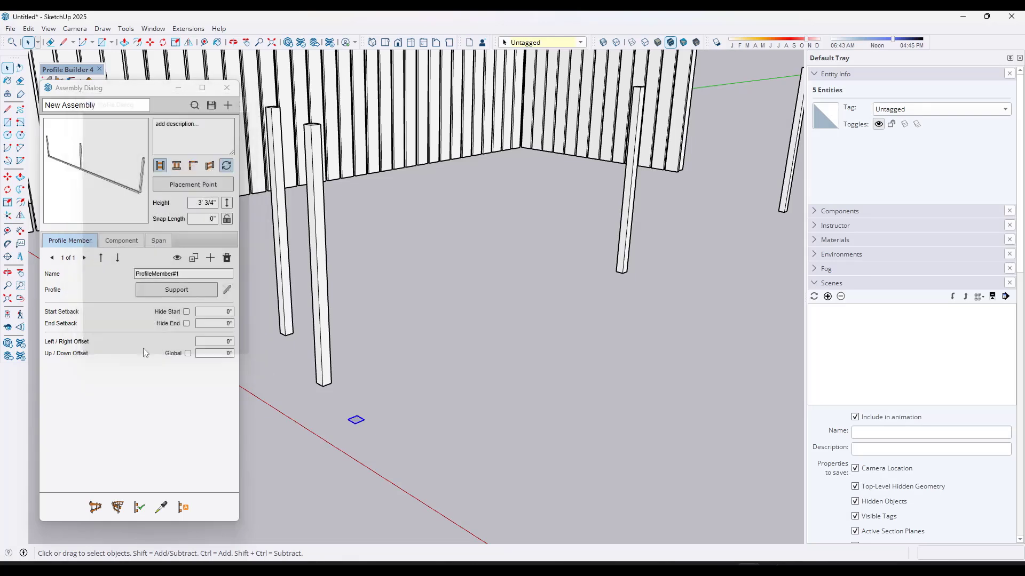
# - Apply the updated assembly settings to the existing run of posts
pyautogui.click(317, 305)
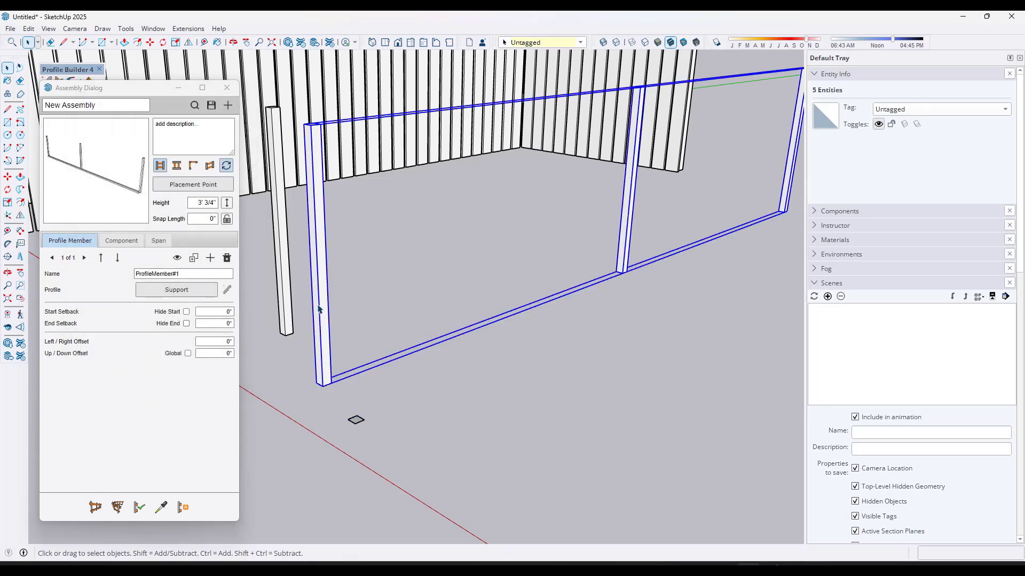
pyautogui.click(137, 510)
pyautogui.click(138, 509)
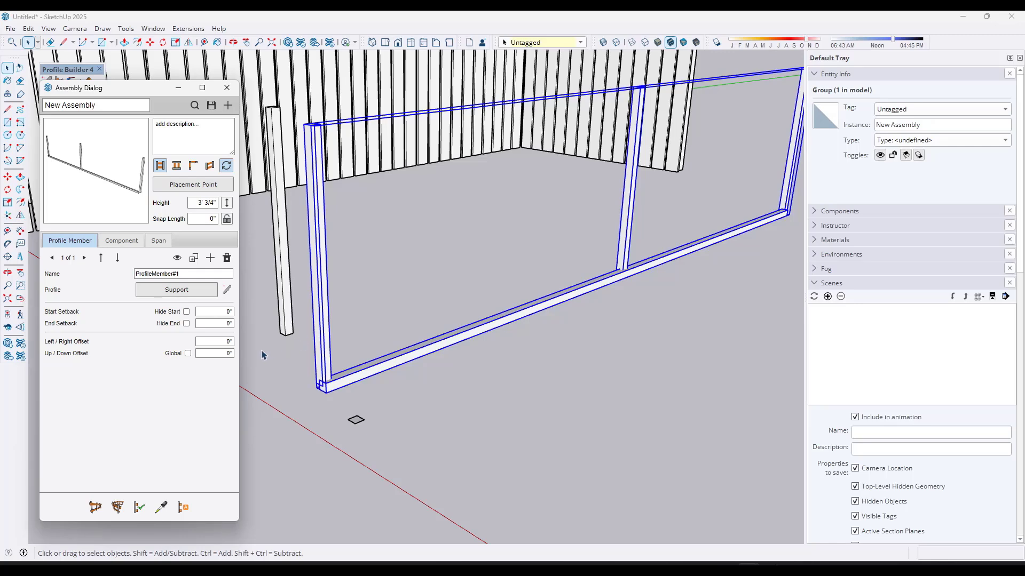
# - Change the Support profile's placement point to Bottom-Middle
pyautogui.scroll(5, 262, 355)
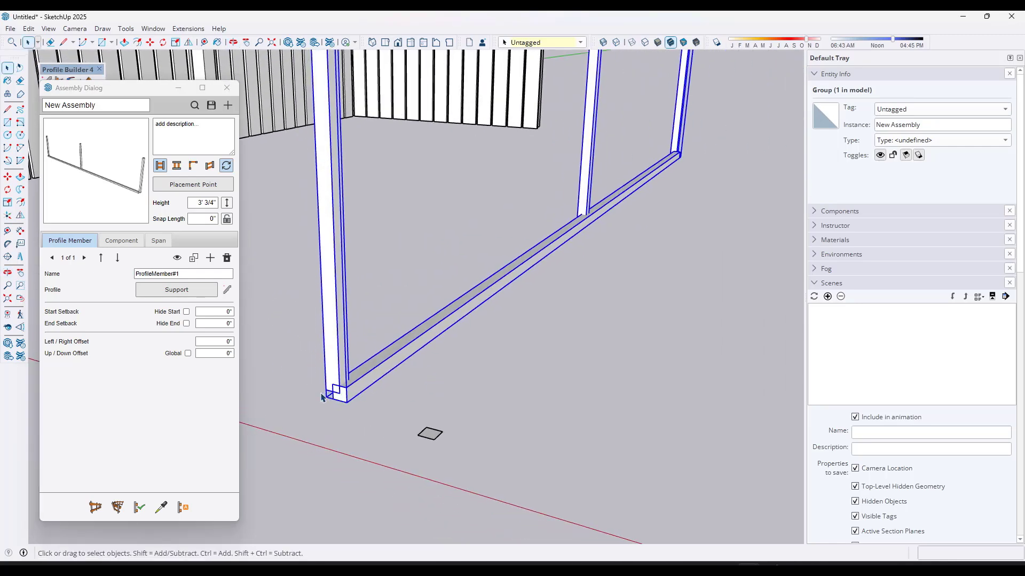
pyautogui.moveTo(414, 381); pyautogui.dragTo(366, 391, button='middle')
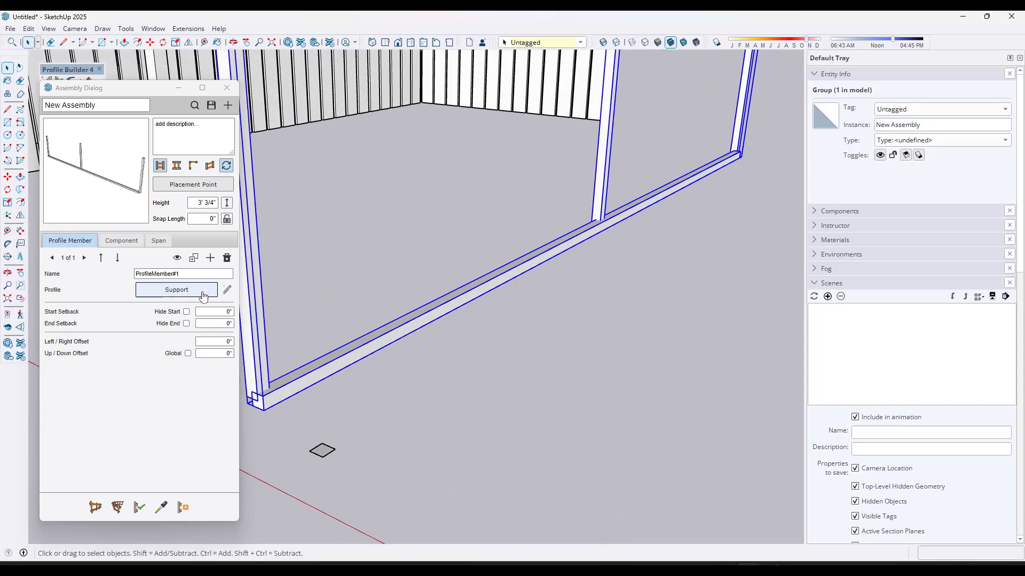
pyautogui.click(228, 290)
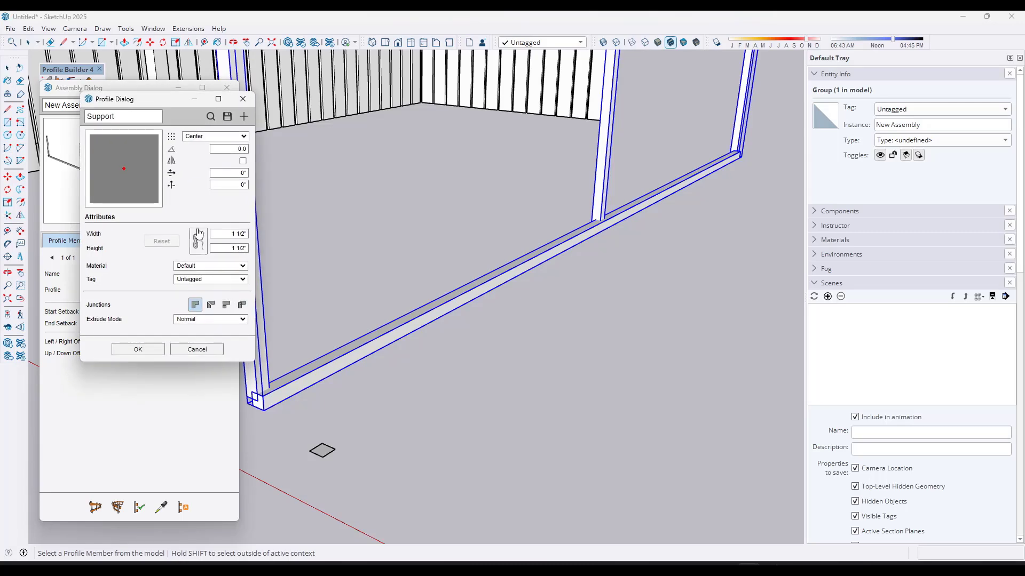
pyautogui.click(205, 137)
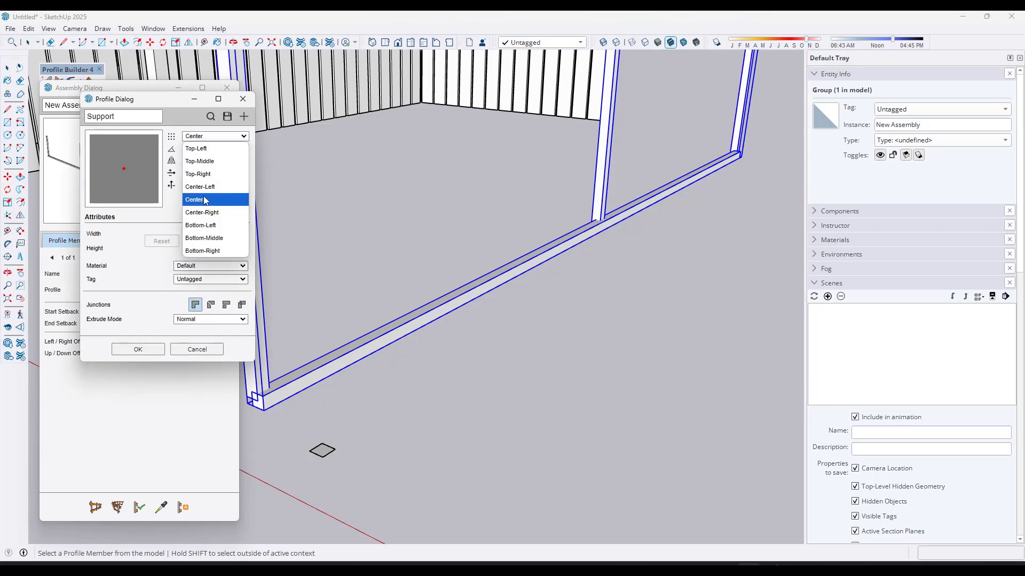
pyautogui.click(206, 238)
pyautogui.click(138, 349)
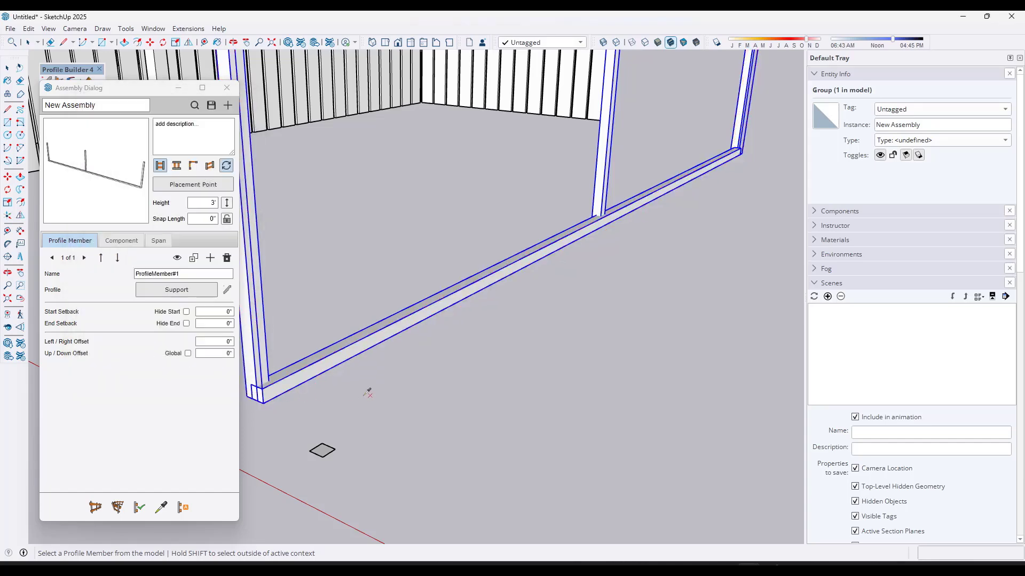
# - Offset the Support rail 6" in the Up/Down direction and -3/4" in the Left/Right direction
pyautogui.scroll(-3, 573, 357)
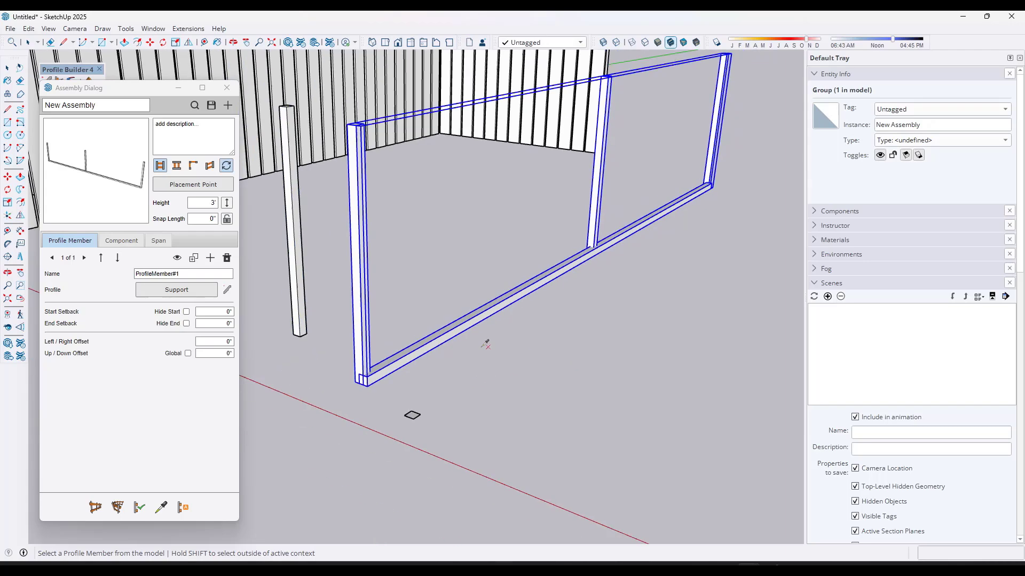
pyautogui.scroll(2, 374, 344)
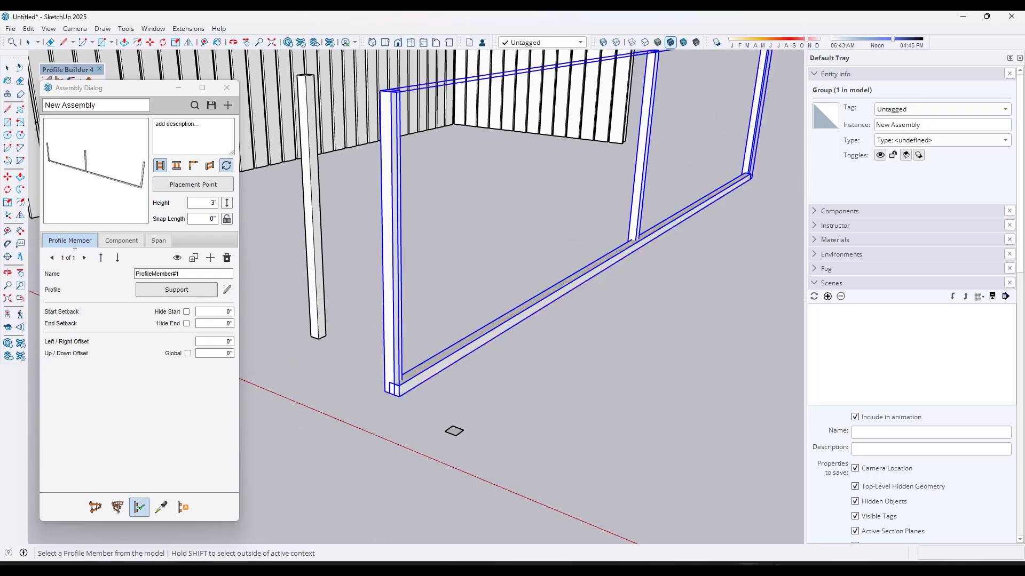
pyautogui.click(208, 355)
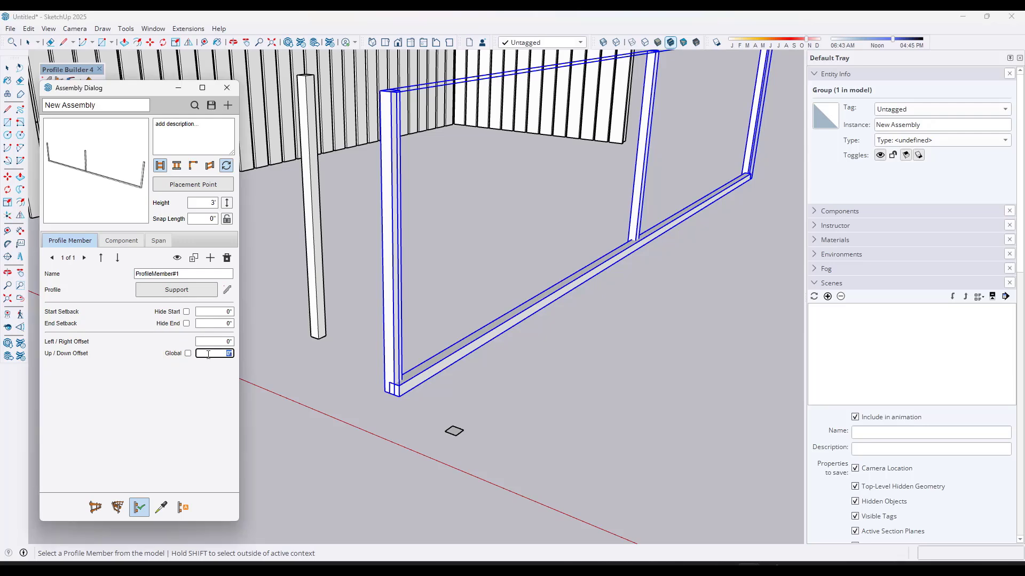
pyautogui.press('Return')
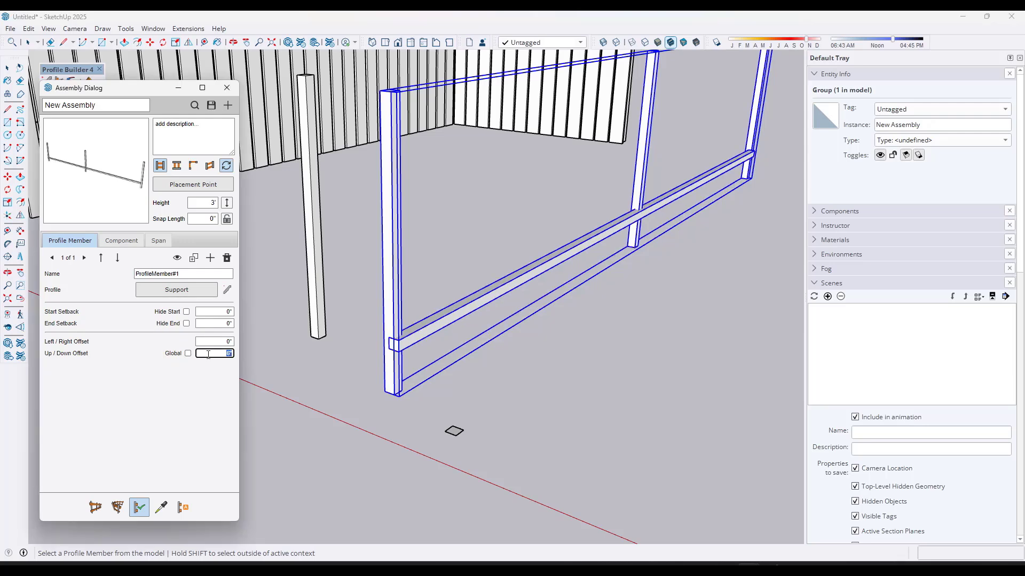
pyautogui.click(212, 340)
pyautogui.press('BackSpace')
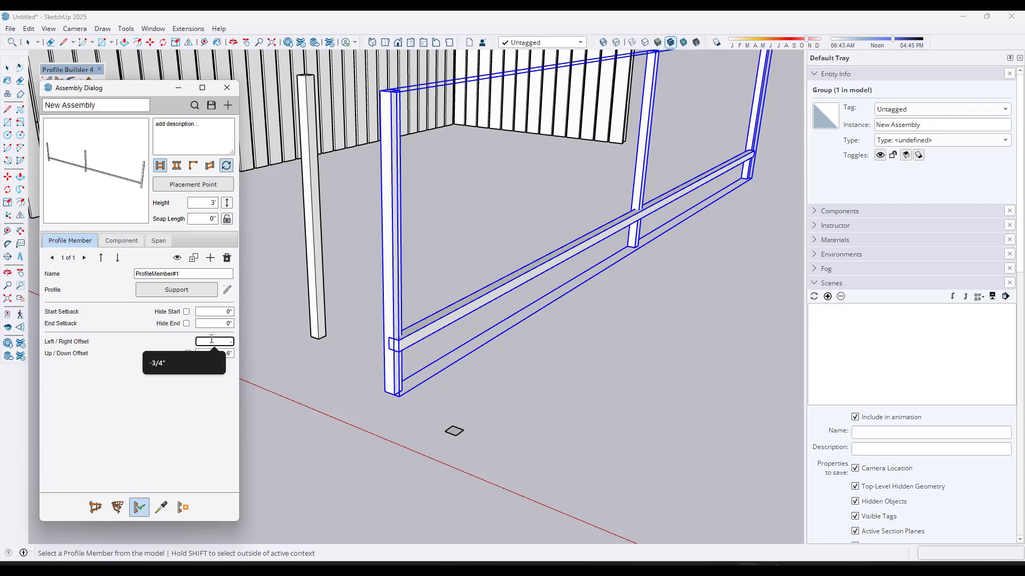
pyautogui.write('-3/4')
pyautogui.press('Return')
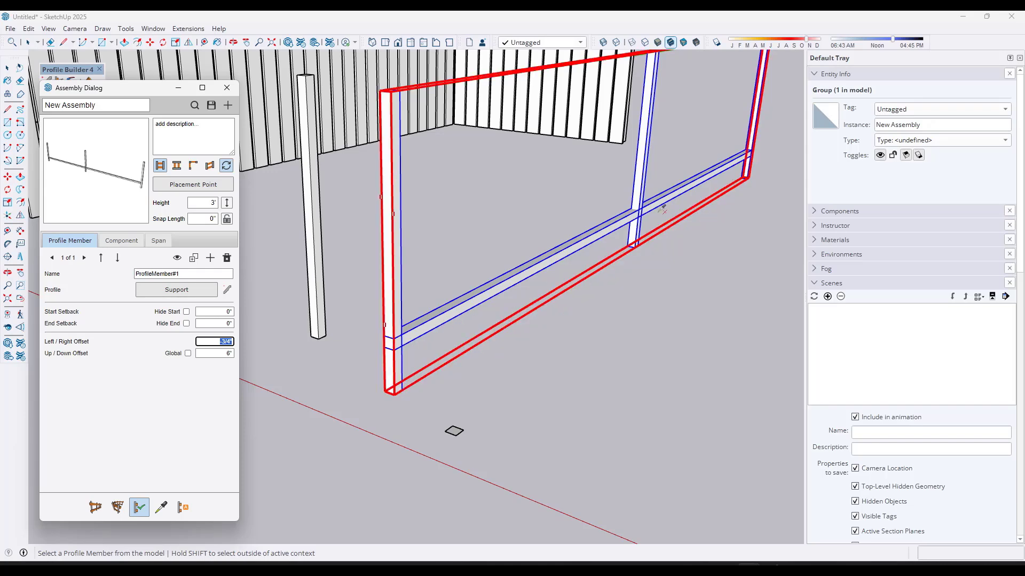
# - Add a span of type Profile Member to the assembly
pyautogui.scroll(-2, 446, 279)
pyautogui.keyDown('shift'); pyautogui.moveTo(446, 279); pyautogui.dragTo(342, 326, button='middle'); pyautogui.keyUp('shift')
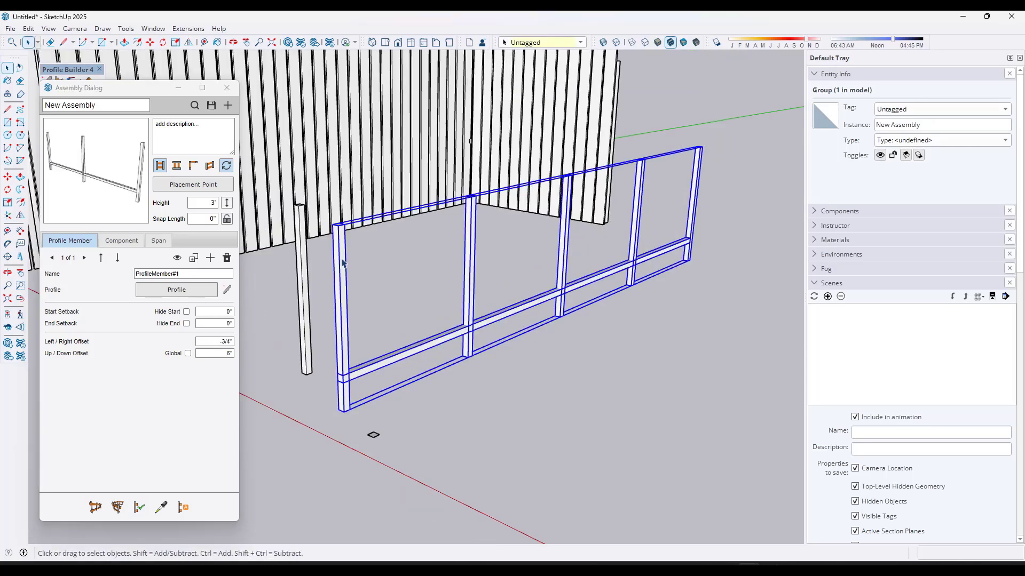
pyautogui.moveTo(446, 303)
pyautogui.mouseDown(button='middle')
pyautogui.moveTo(449, 288)
pyautogui.moveTo(453, 299)
pyautogui.mouseUp(button='middle')
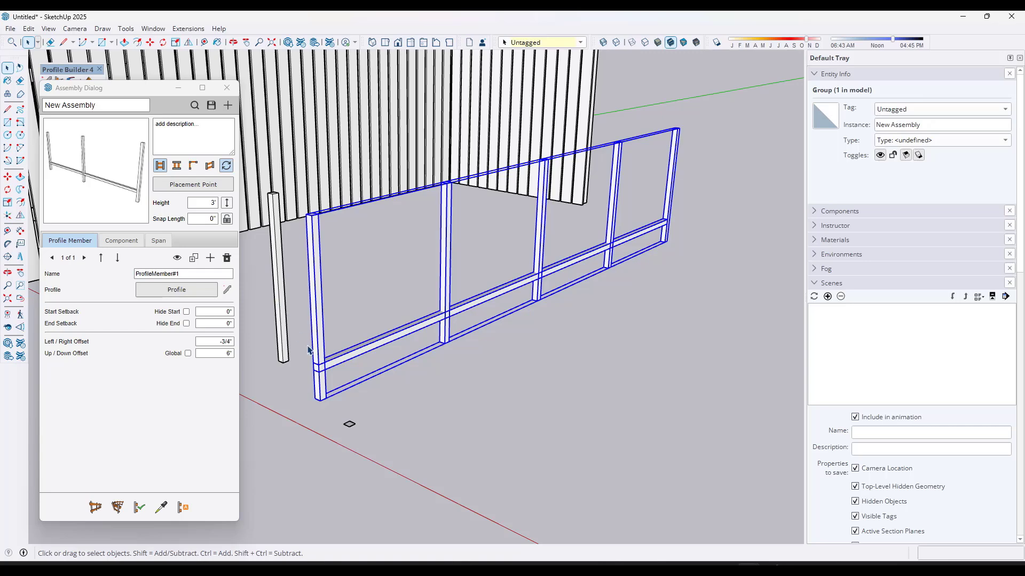
pyautogui.click(159, 242)
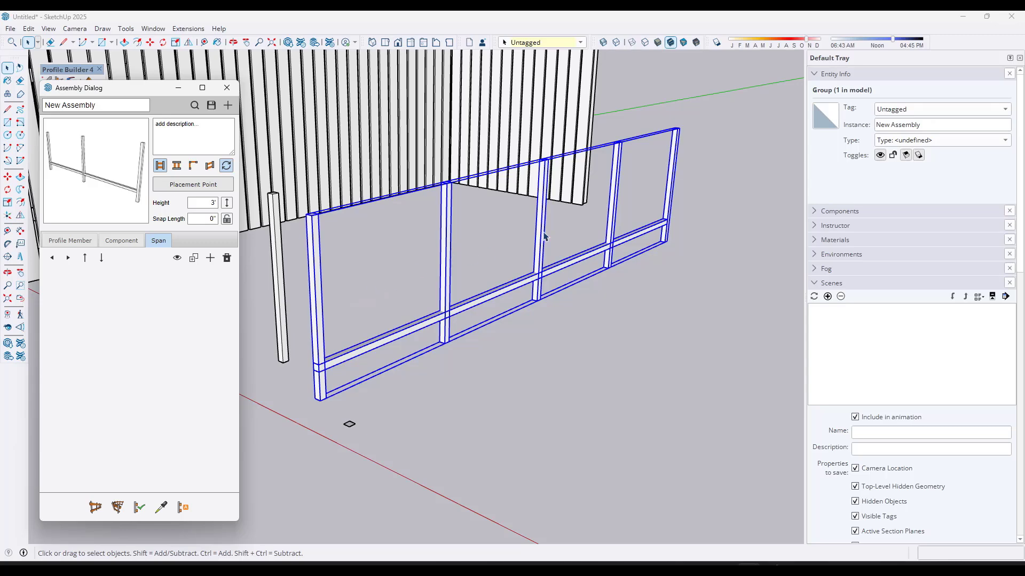
pyautogui.moveTo(501, 298); pyautogui.dragTo(497, 264, button='middle')
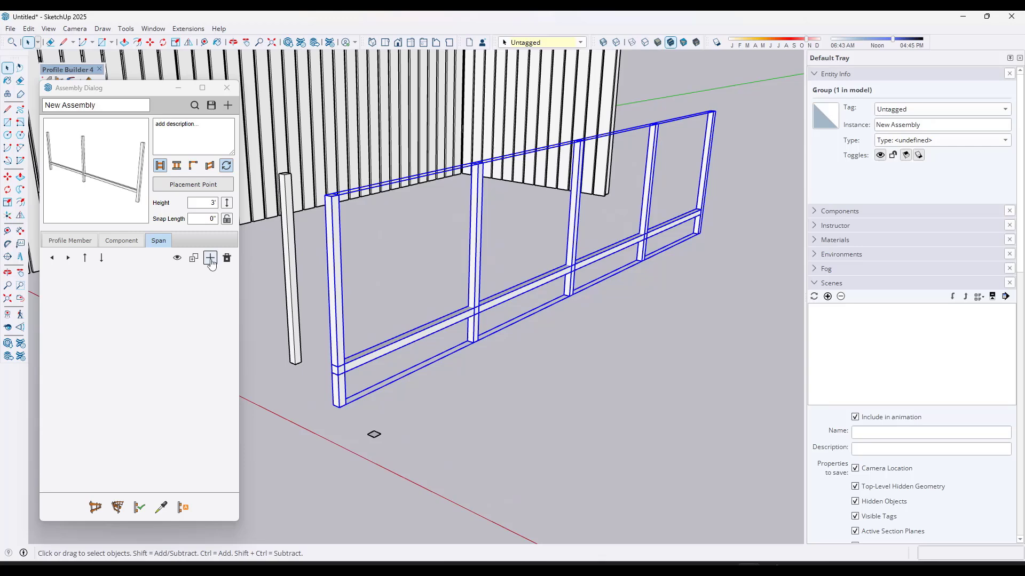
pyautogui.click(210, 258)
pyautogui.click(224, 274)
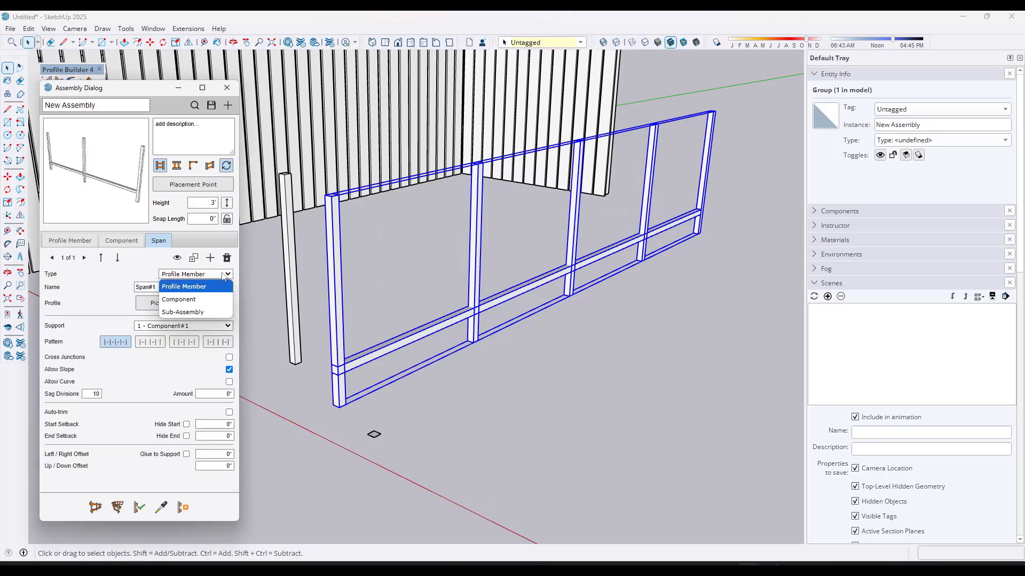
pyautogui.click(193, 288)
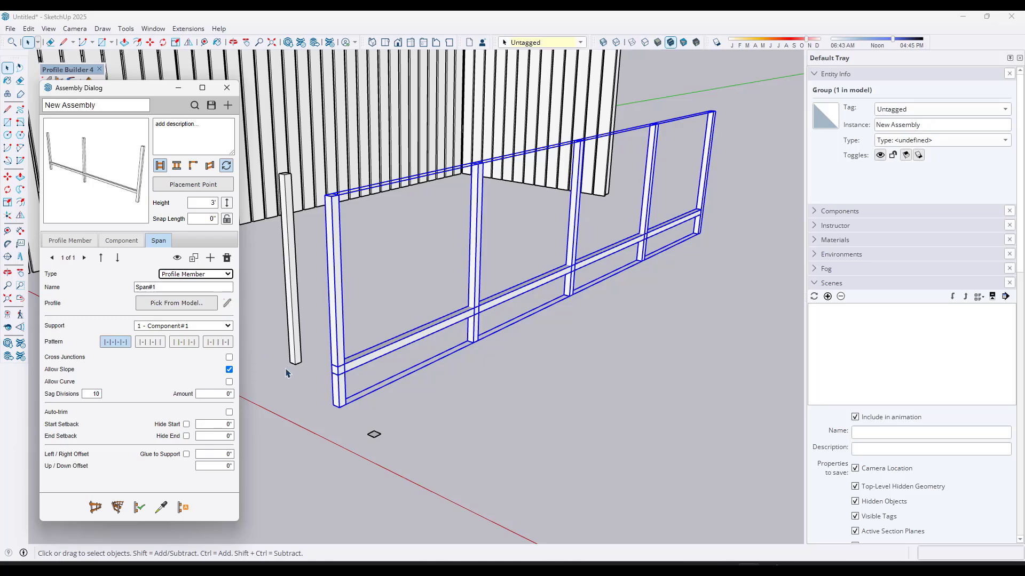
# - Create a new profile named Support for Span from the small square's face for the span
pyautogui.click(373, 434)
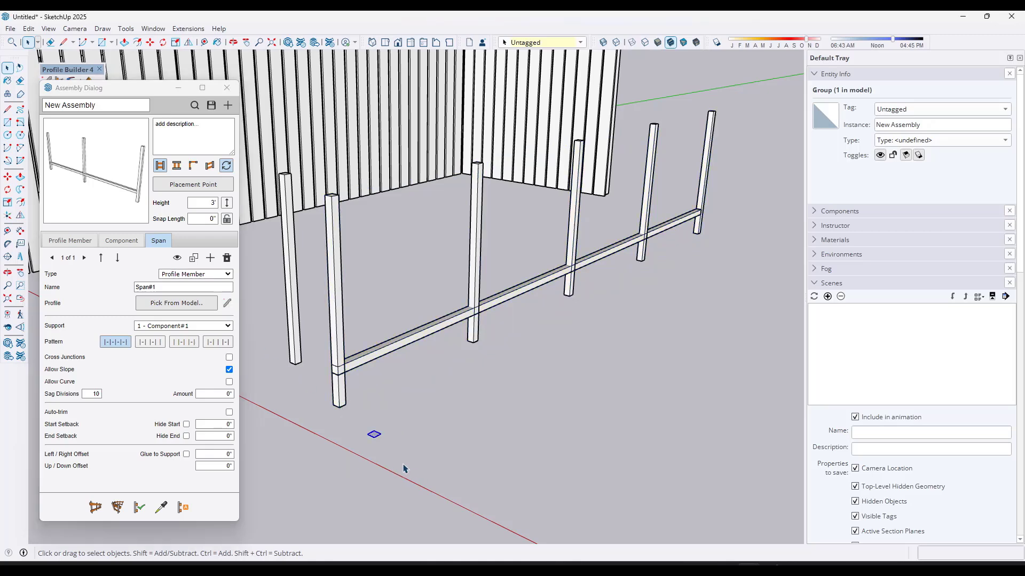
pyautogui.click(227, 302)
pyautogui.click(244, 117)
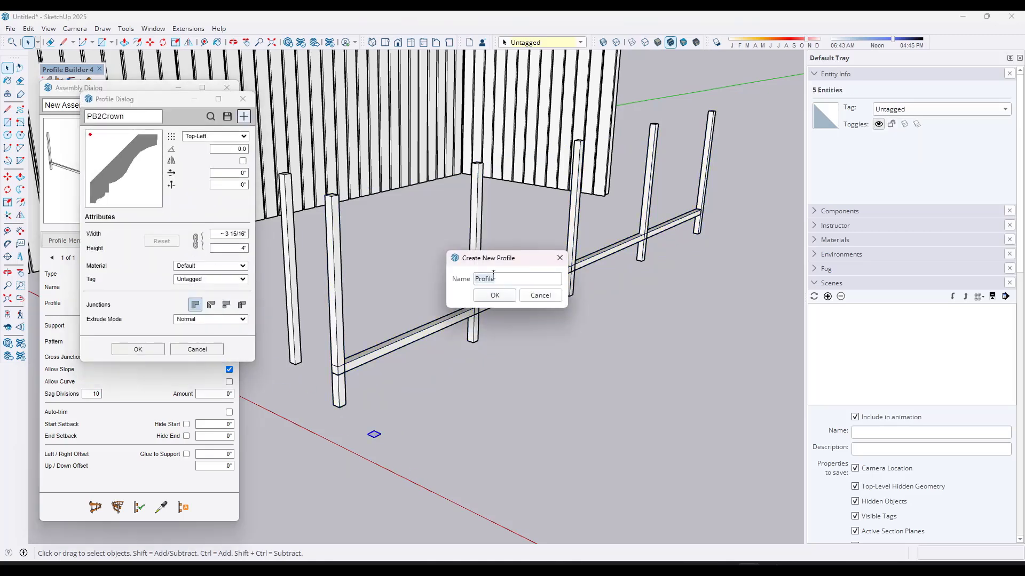
pyautogui.write('Support for Span')
pyautogui.press('Return')
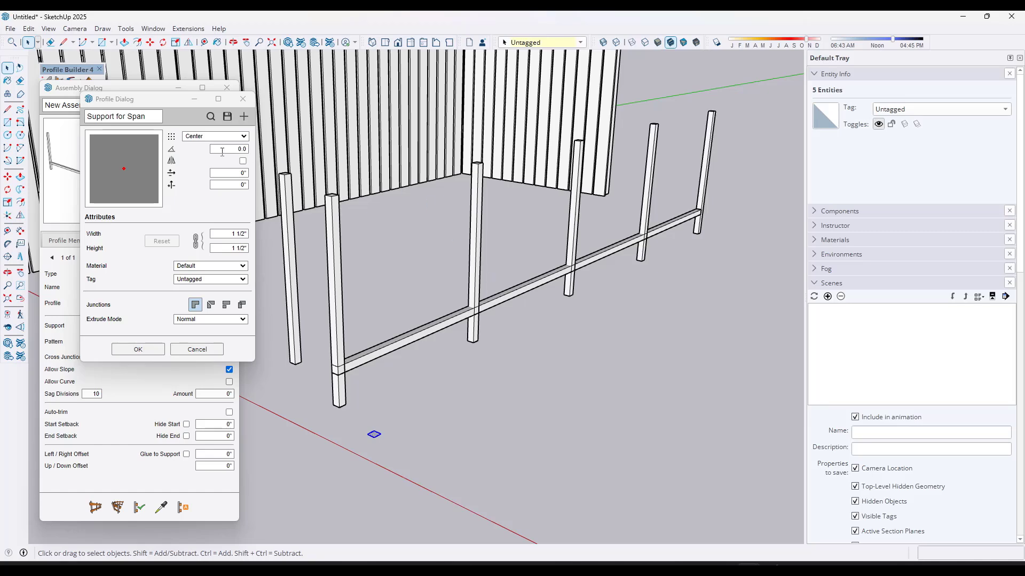
# - Set the Support for Span profile's placement point to Bottom-Middle and accept the profile
pyautogui.click(198, 138)
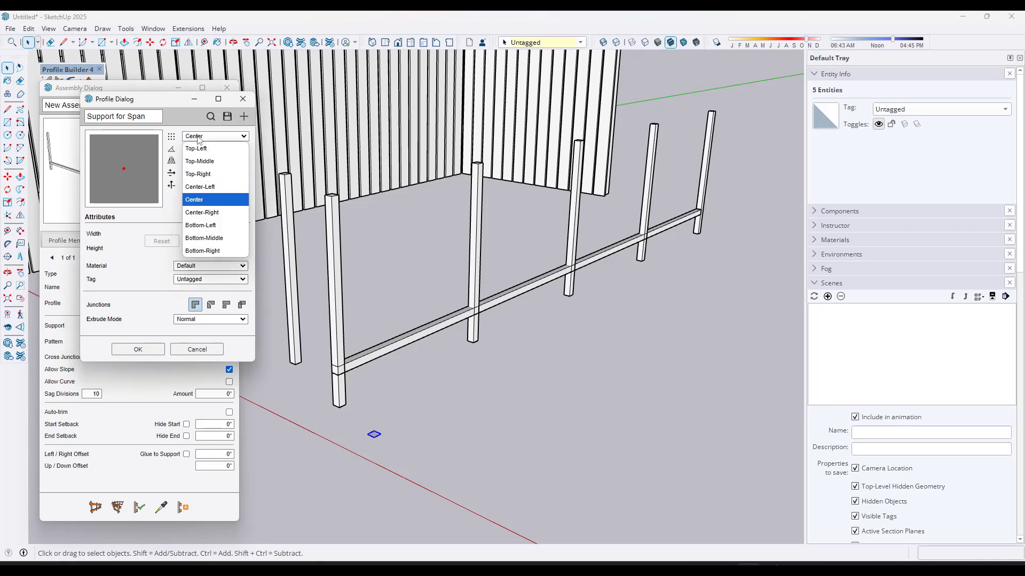
pyautogui.click(204, 238)
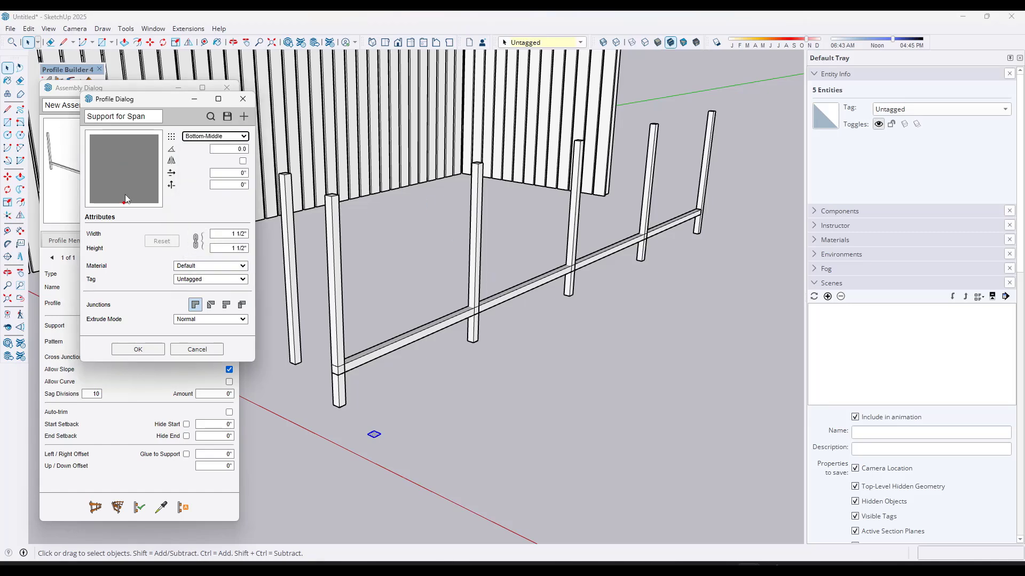
pyautogui.click(138, 349)
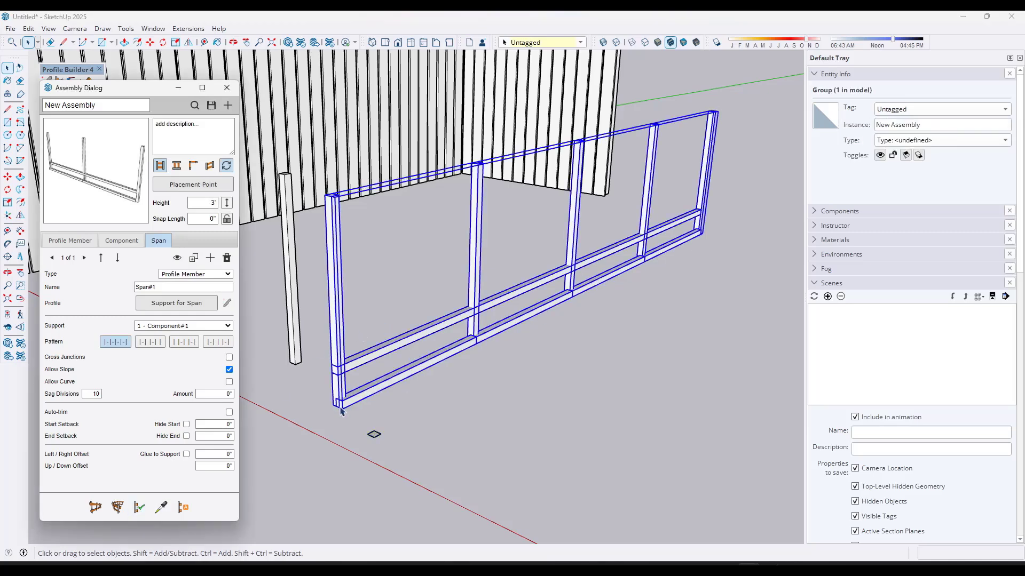
# - Set the span's Left/Right Offset to -3/4" and apply the change to the selected fence assembly
pyautogui.scroll(3, 341, 409)
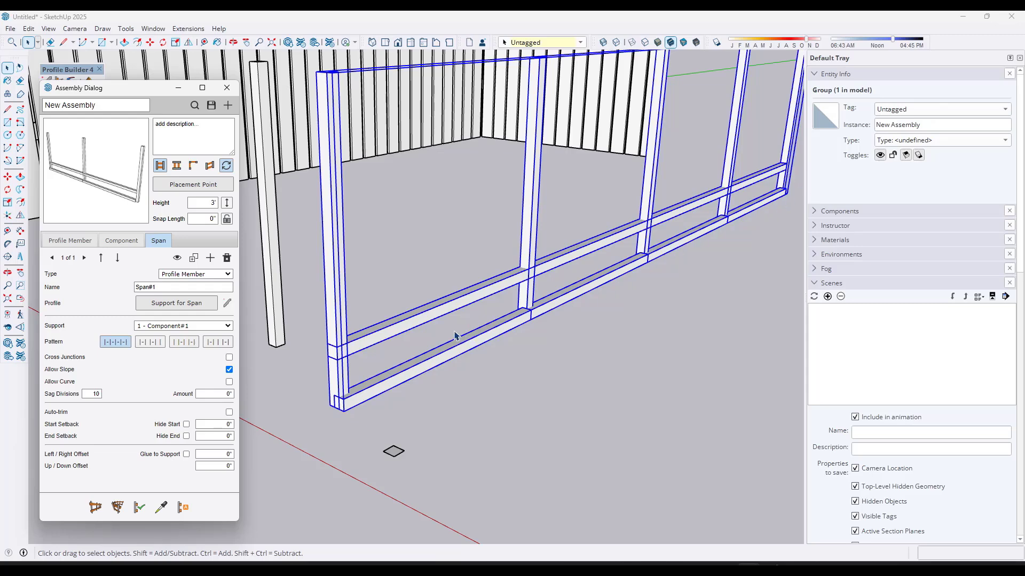
pyautogui.click(207, 456)
pyautogui.write('-3/')
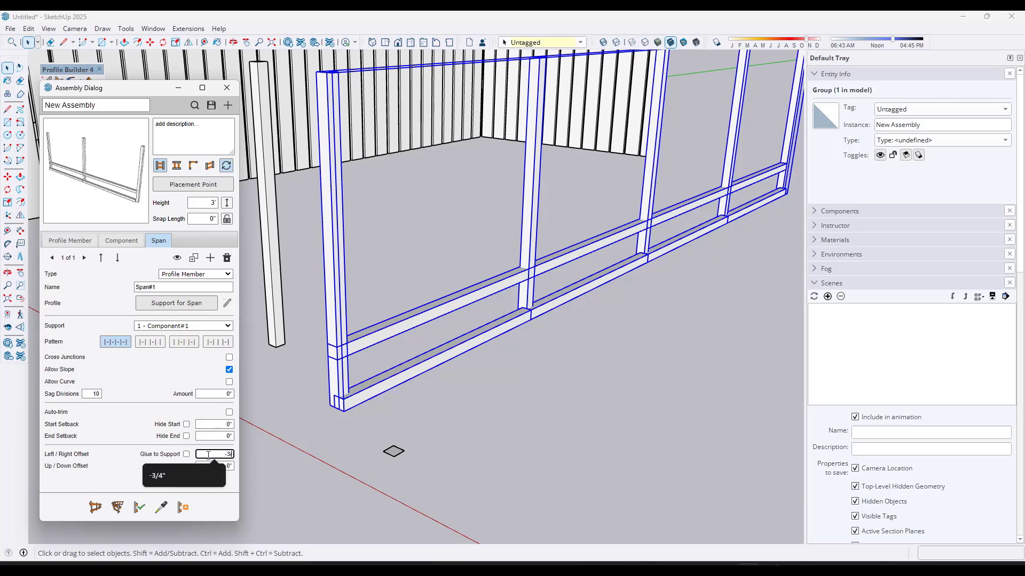
pyautogui.write('4')
pyautogui.press('Return')
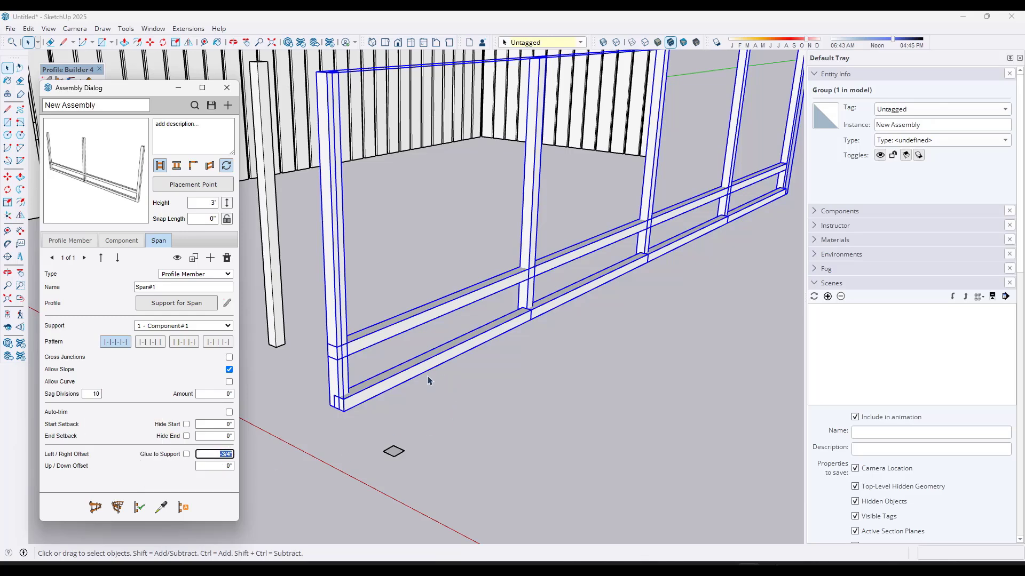
pyautogui.click(139, 507)
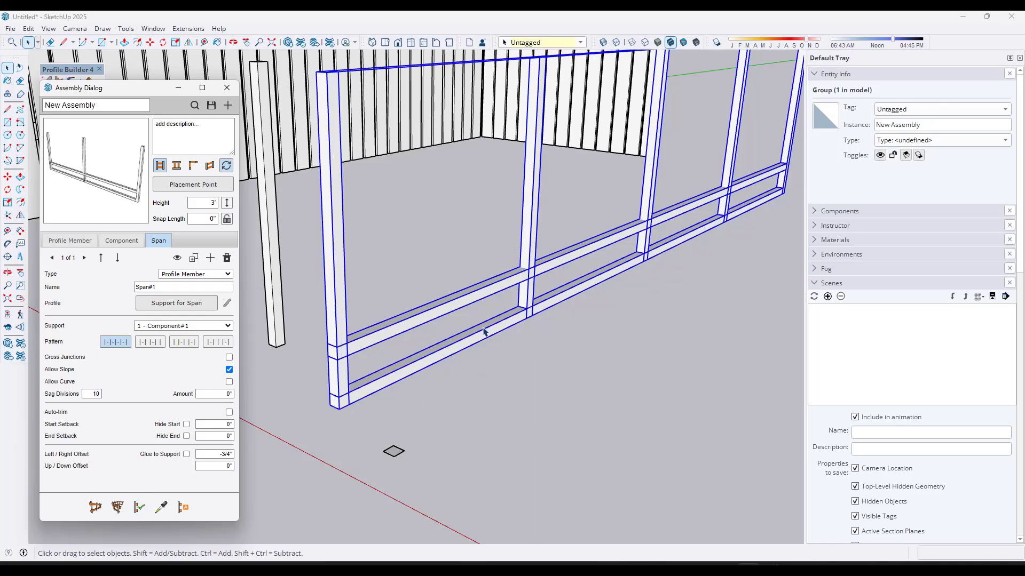
# - Delete the profile member rail from the assembly and update the selected fence, keeping only the span
pyautogui.click(59, 240)
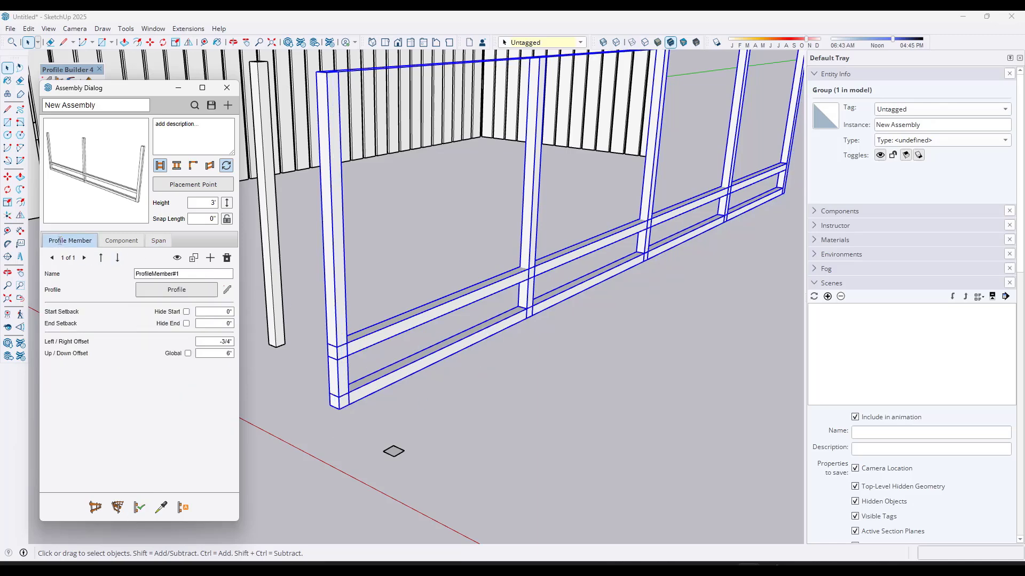
pyautogui.click(228, 261)
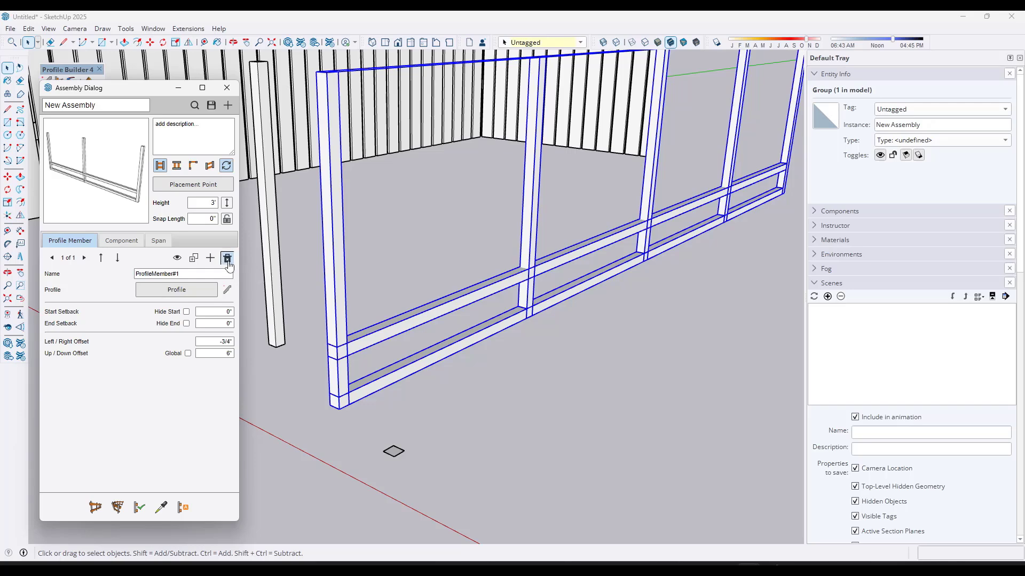
pyautogui.click(139, 507)
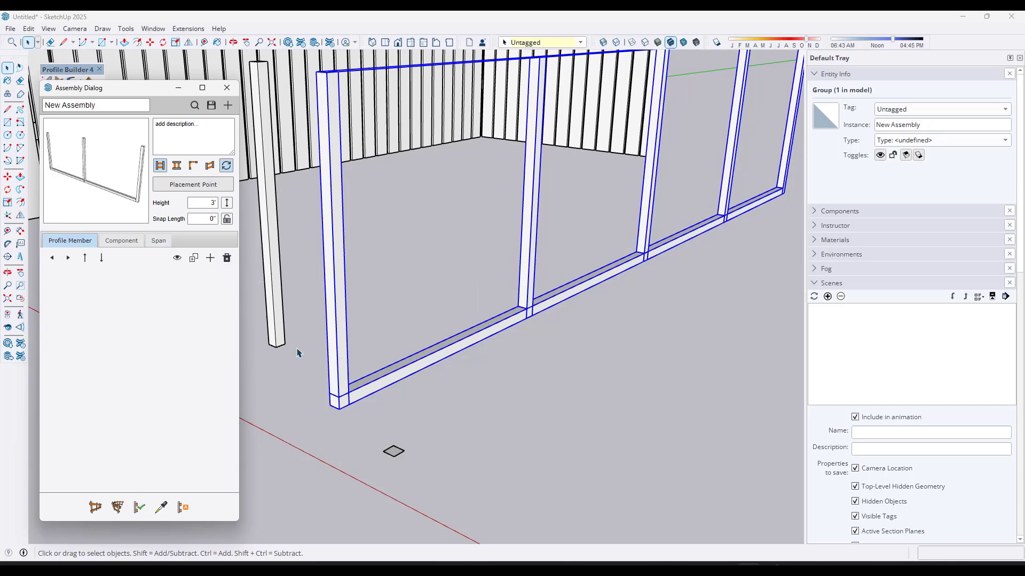
# - Set the span's Up/Down Offset to 6" and apply the change to the selected fence
pyautogui.click(158, 241)
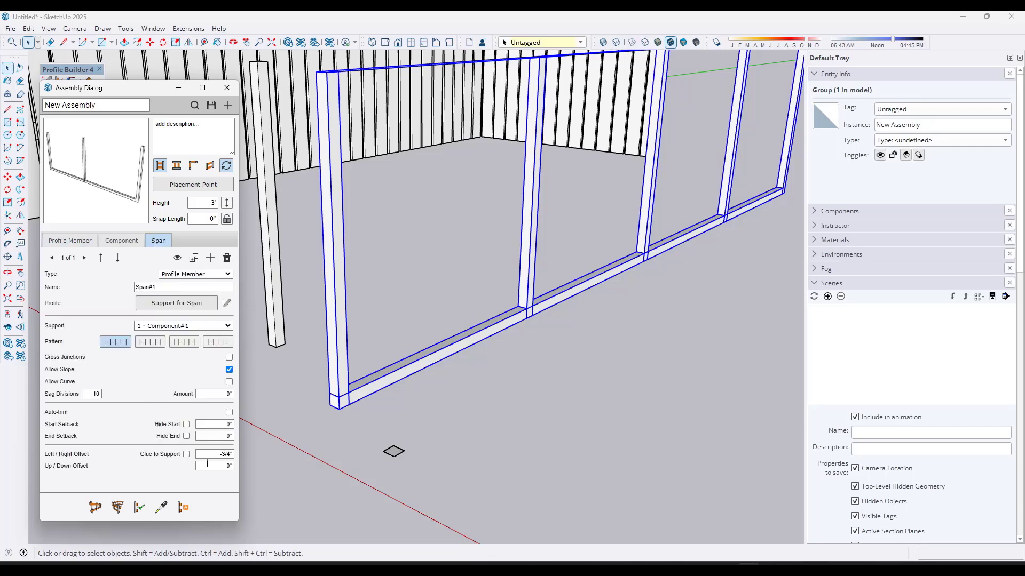
pyautogui.click(208, 465)
pyautogui.write('6')
pyautogui.press('Return')
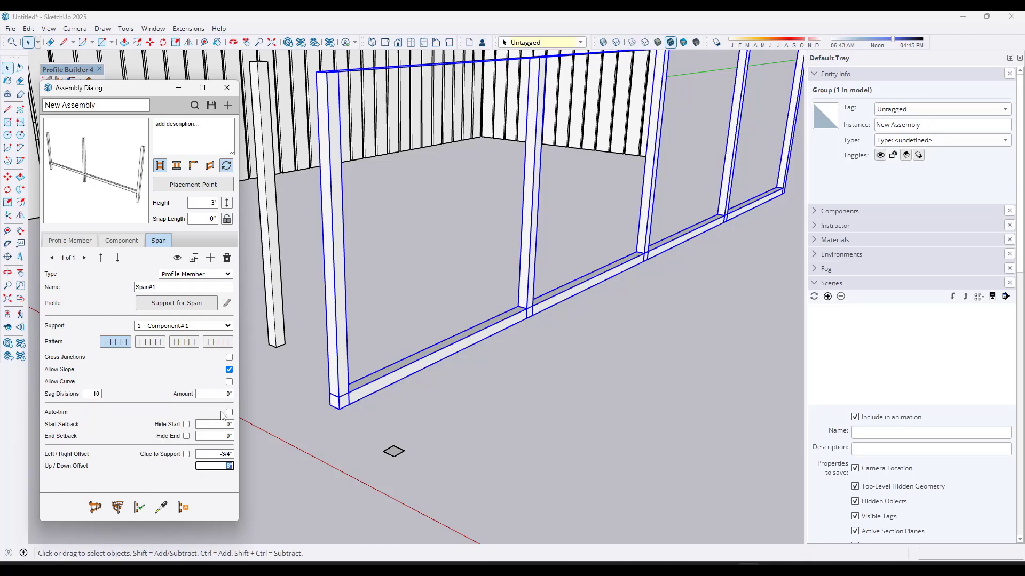
pyautogui.moveTo(52, 417)
pyautogui.click(138, 508)
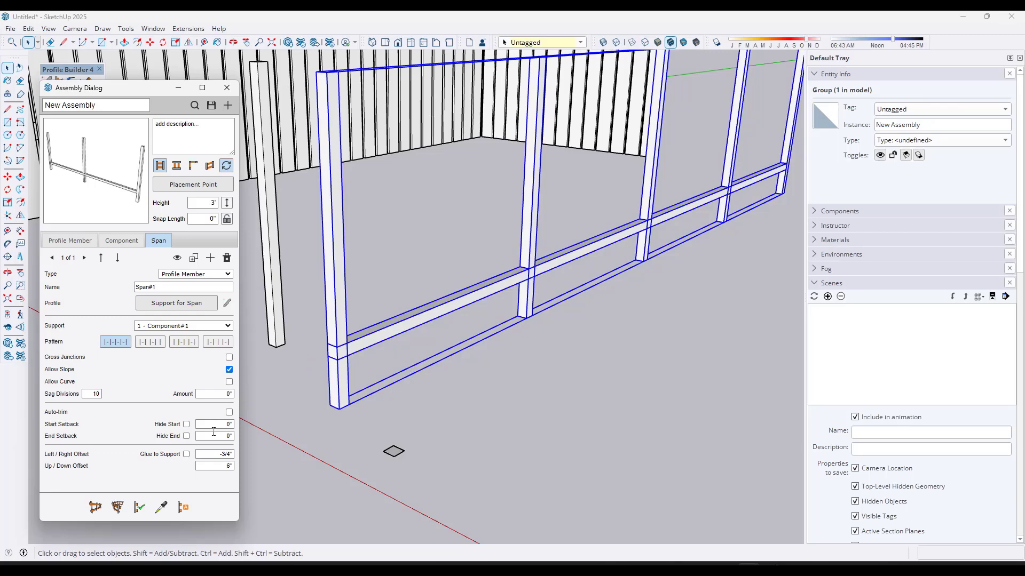
# - Enable Auto-trim for the span and apply it to the selected fence so the rail is cut at the posts
pyautogui.click(229, 411)
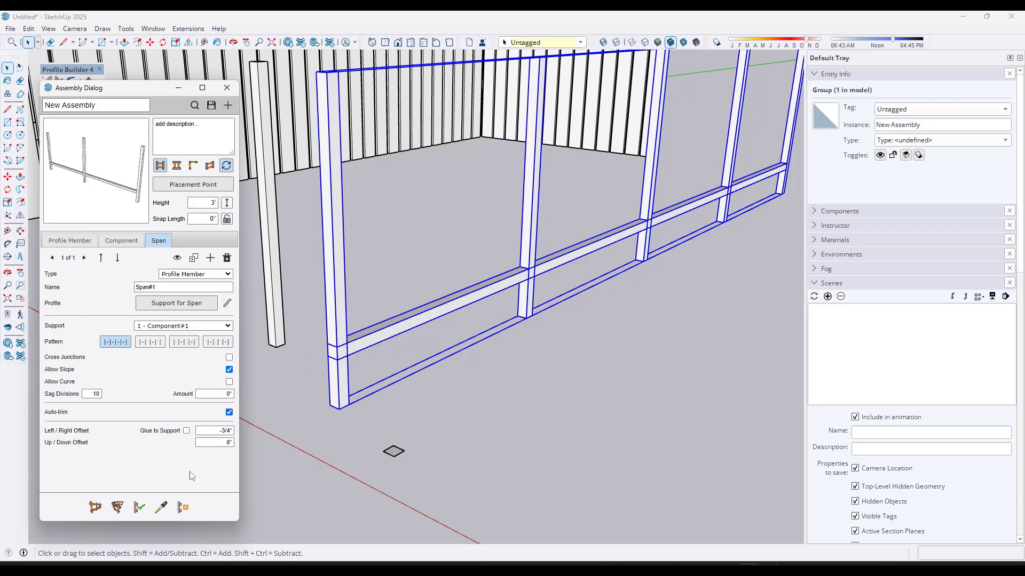
pyautogui.click(138, 514)
pyautogui.scroll(-3, 381, 383)
pyautogui.scroll(4, 629, 246)
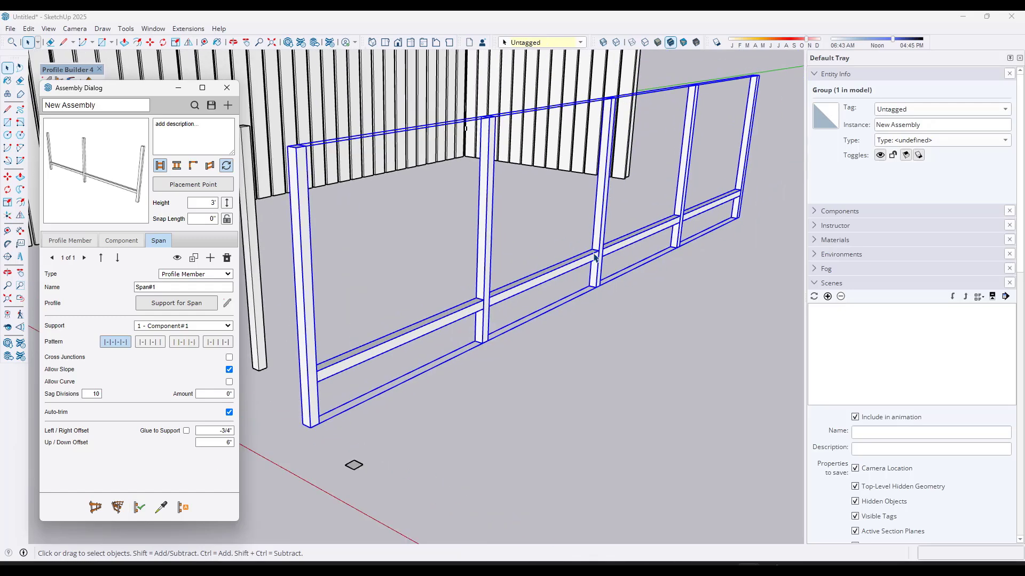
pyautogui.moveTo(525, 274); pyautogui.dragTo(441, 317, button='middle')
pyautogui.scroll(-2, 440, 318)
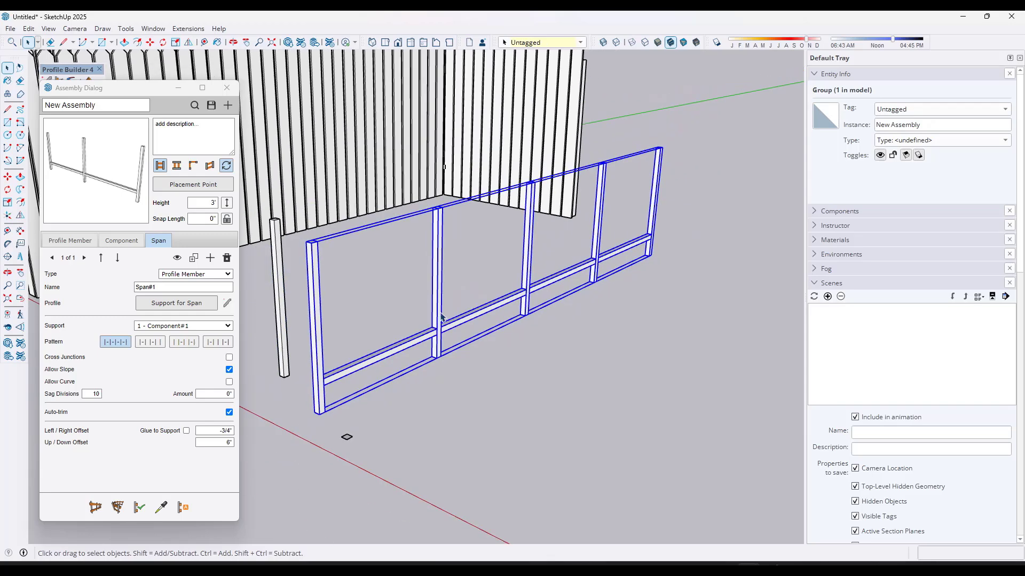
# - Build a second fence from the assembly in front of the first, with two runs meeting at a corner
pyautogui.scroll(-3, 441, 317)
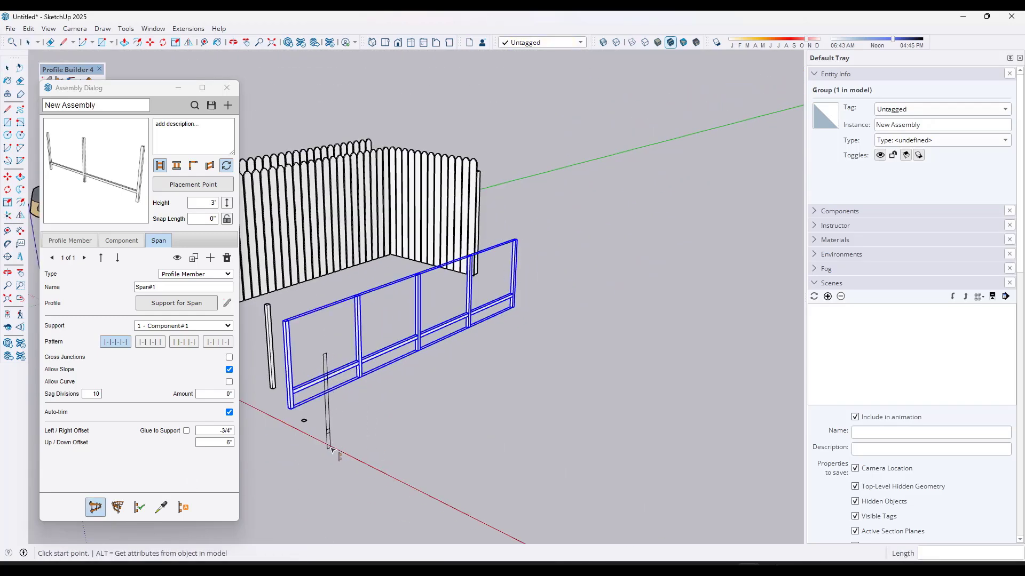
pyautogui.click(331, 446)
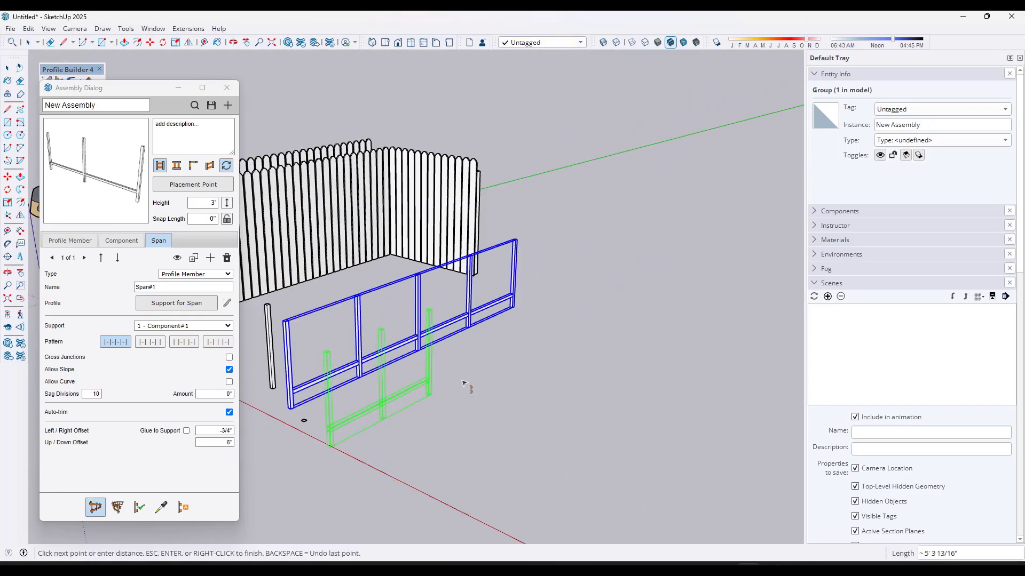
pyautogui.click(537, 339)
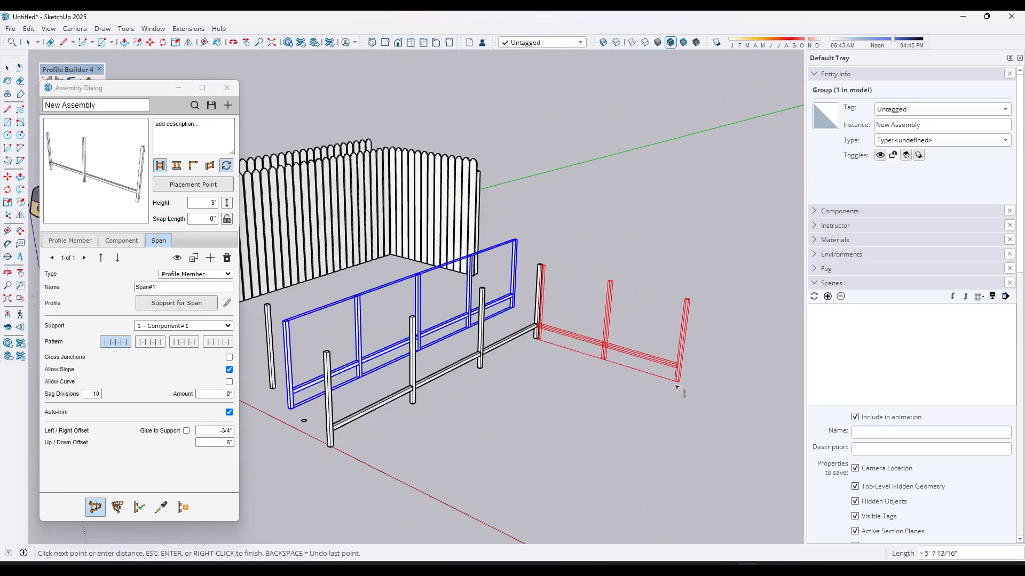
pyautogui.click(677, 386)
pyautogui.press('Escape')
# - Examine the corner post and rails of the new fence and compare the post component's basic and advanced junction setback options
pyautogui.scroll(4, 432, 385)
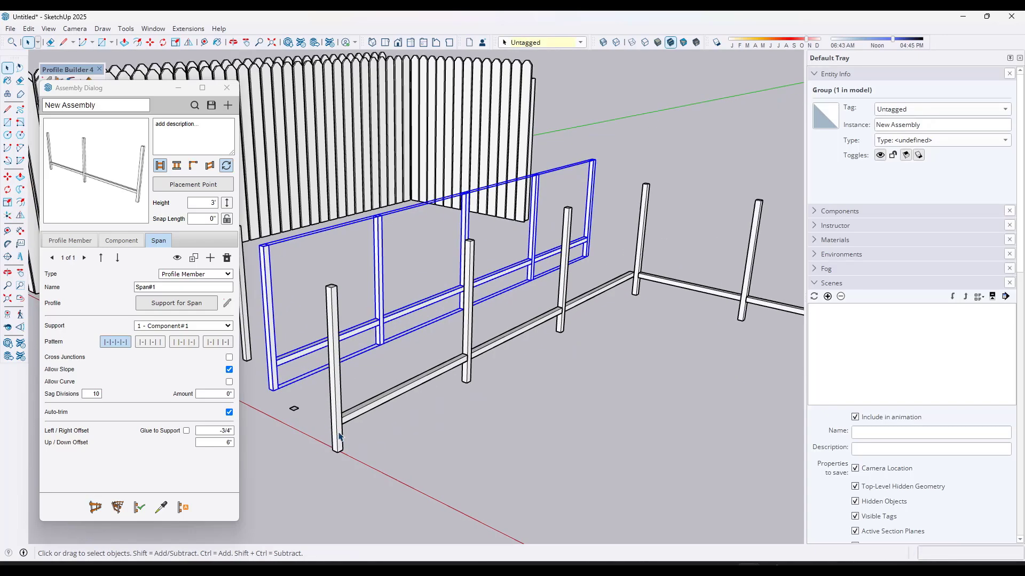
pyautogui.moveTo(550, 302); pyautogui.dragTo(743, 267, button='middle')
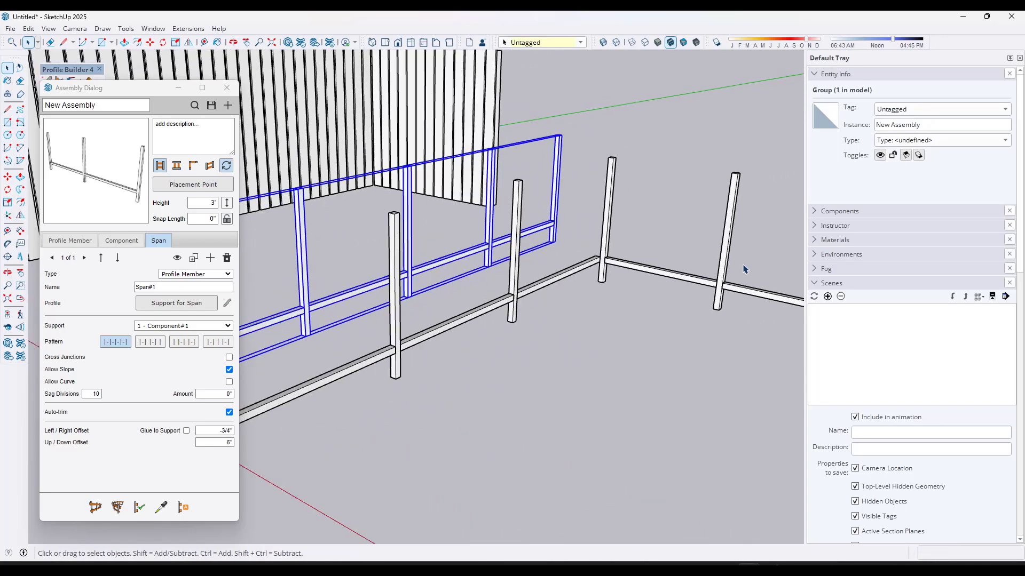
pyautogui.scroll(-2, 476, 340)
pyautogui.moveTo(475, 340); pyautogui.dragTo(650, 245, button='middle')
pyautogui.moveTo(537, 211); pyautogui.dragTo(520, 272, button='middle')
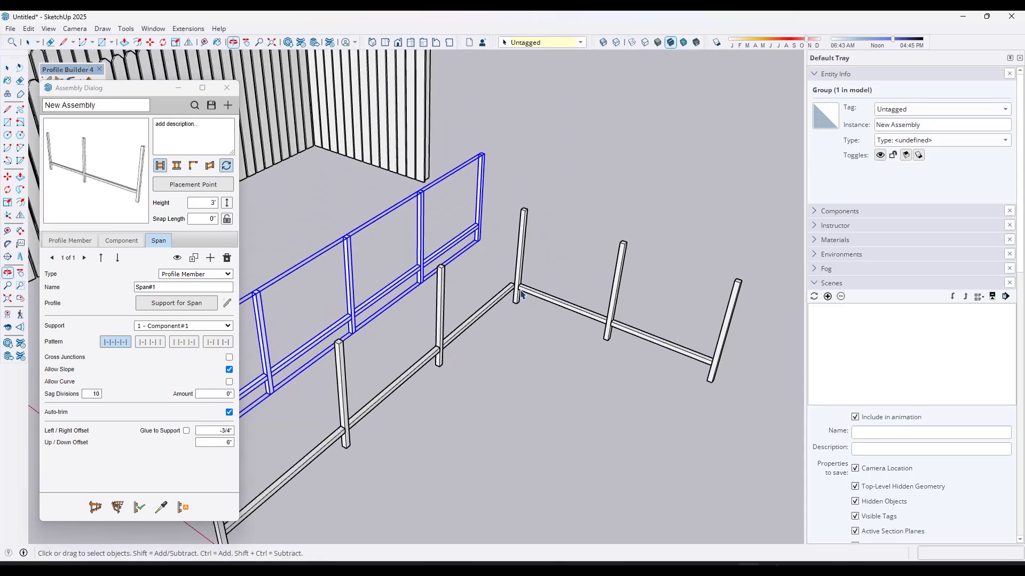
pyautogui.scroll(2, 519, 271)
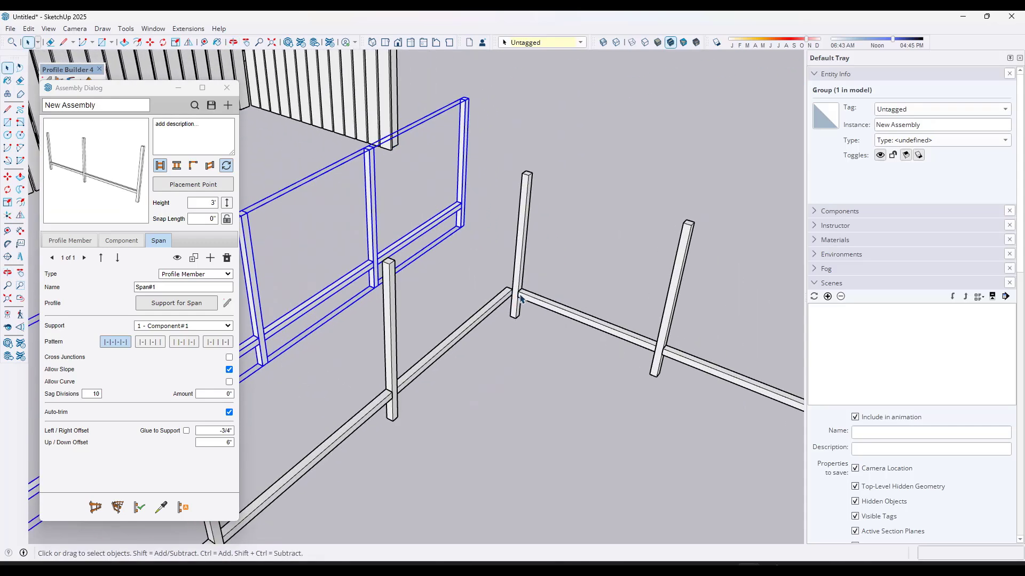
pyautogui.click(122, 240)
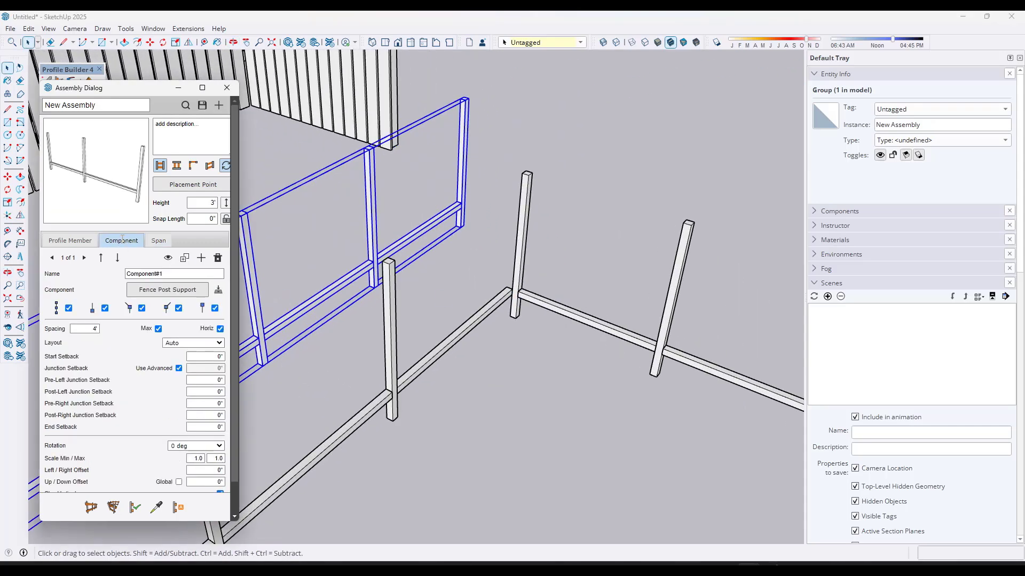
pyautogui.click(179, 368)
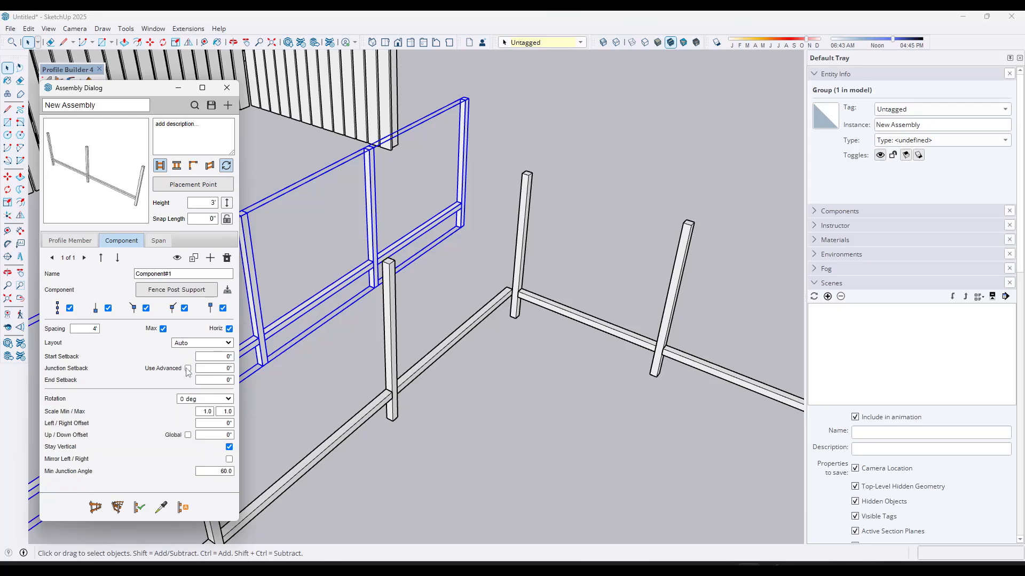
pyautogui.click(188, 368)
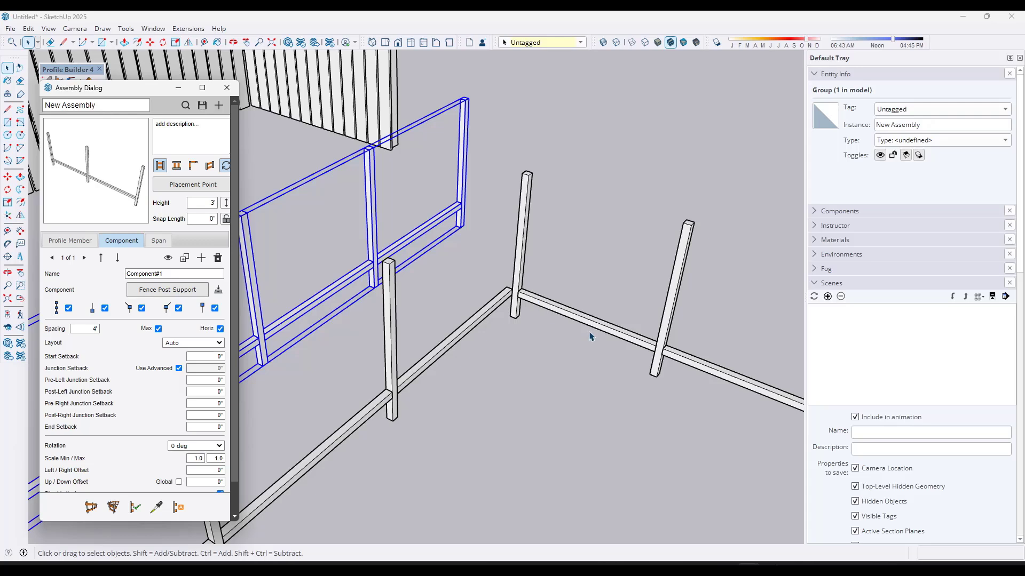
# - Set the post component's Post-Right Junction Setback to -1 1/2" and apply it to the cornered fence
pyautogui.click(209, 416)
pyautogui.write('-1')
pyautogui.press('Down')
pyautogui.press('Return')
pyautogui.click(447, 366)
pyautogui.click(153, 511)
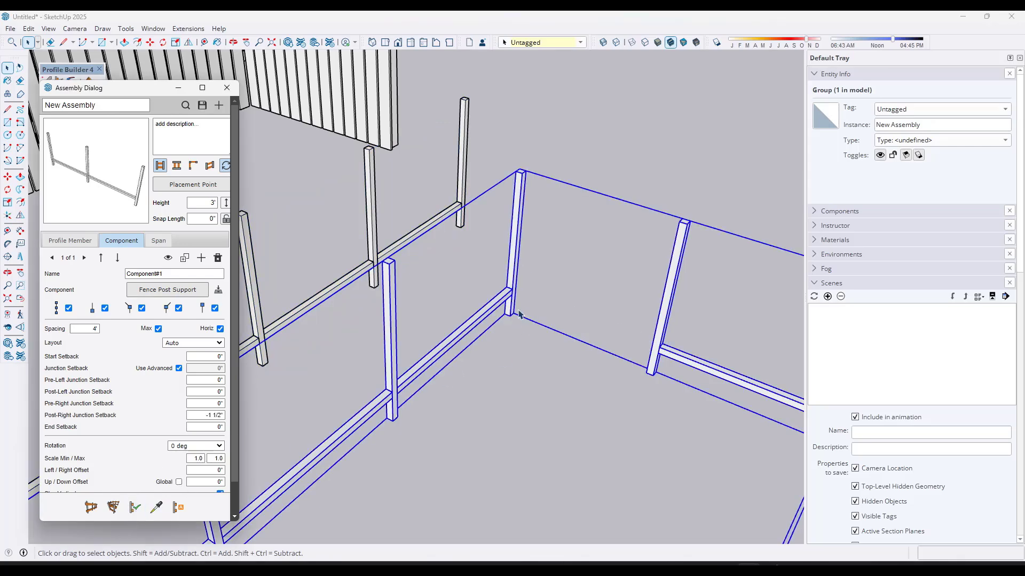
# - Enable Cross Junctions for the span and update the cornered fence so the rail continues past the corner post
pyautogui.scroll(-1, 501, 204)
pyautogui.scroll(1, 634, 195)
pyautogui.moveTo(626, 270); pyautogui.dragTo(476, 288, button='middle')
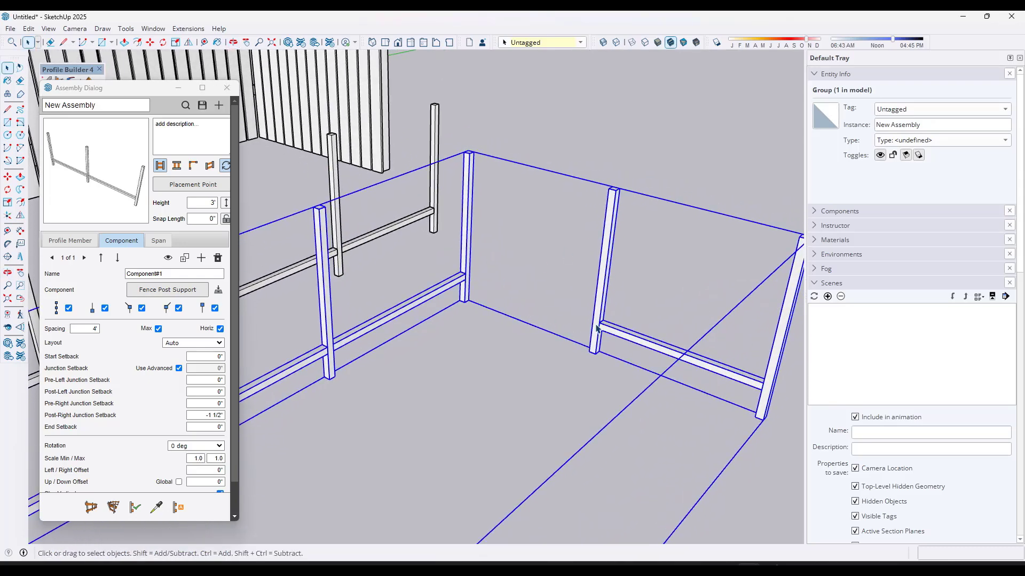
pyautogui.click(158, 241)
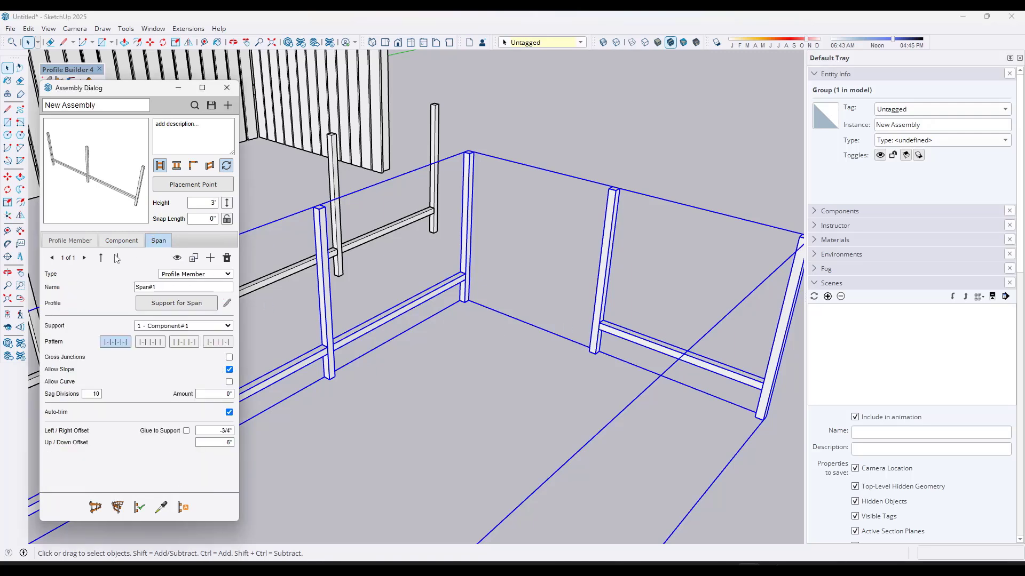
pyautogui.click(229, 357)
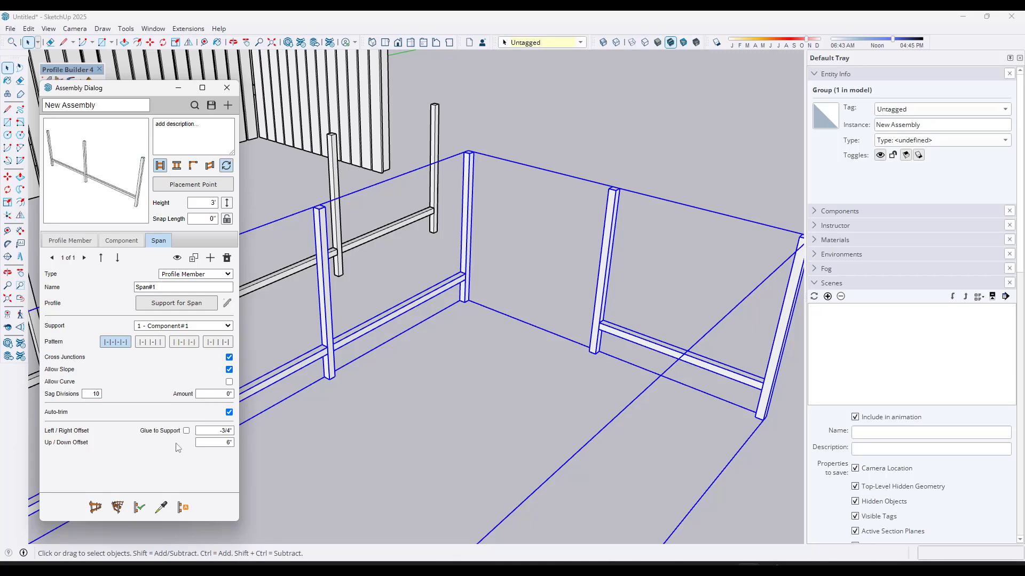
pyautogui.click(136, 510)
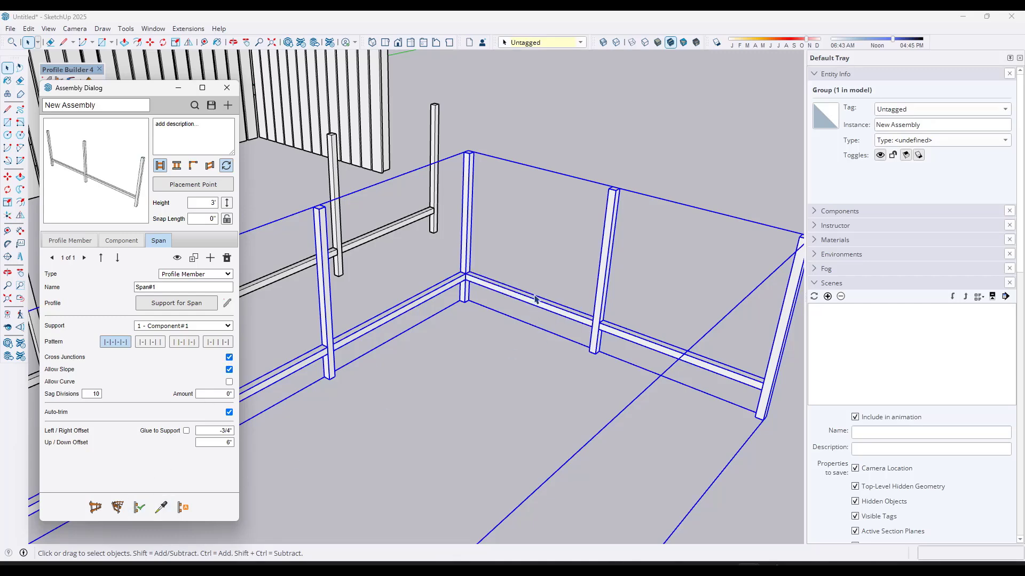
# - Rename the span to "Span#1 - Bottom"
pyautogui.moveTo(613, 270); pyautogui.dragTo(412, 305, button='middle')
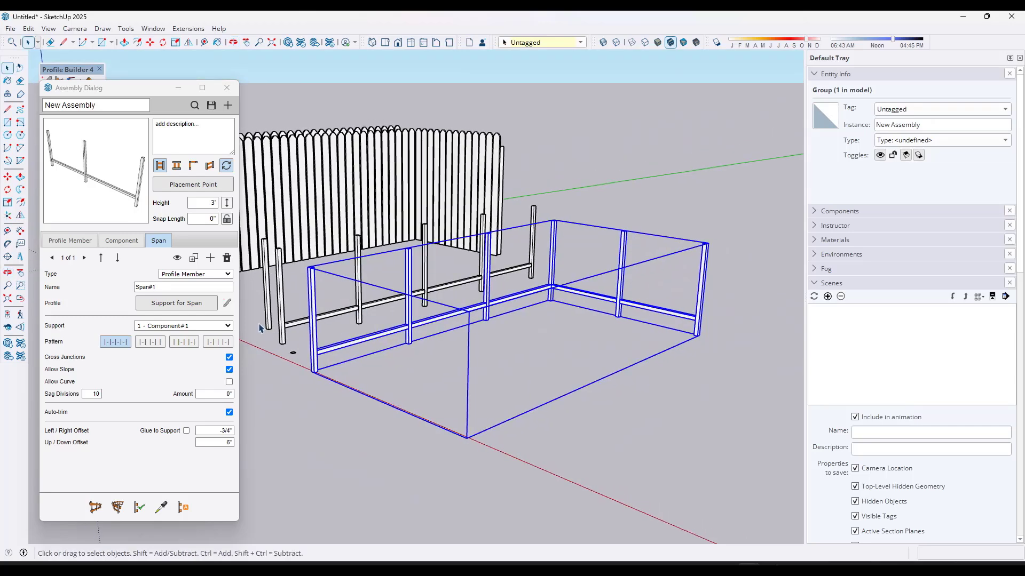
pyautogui.click(170, 288)
pyautogui.click(170, 288)
pyautogui.write('- ')
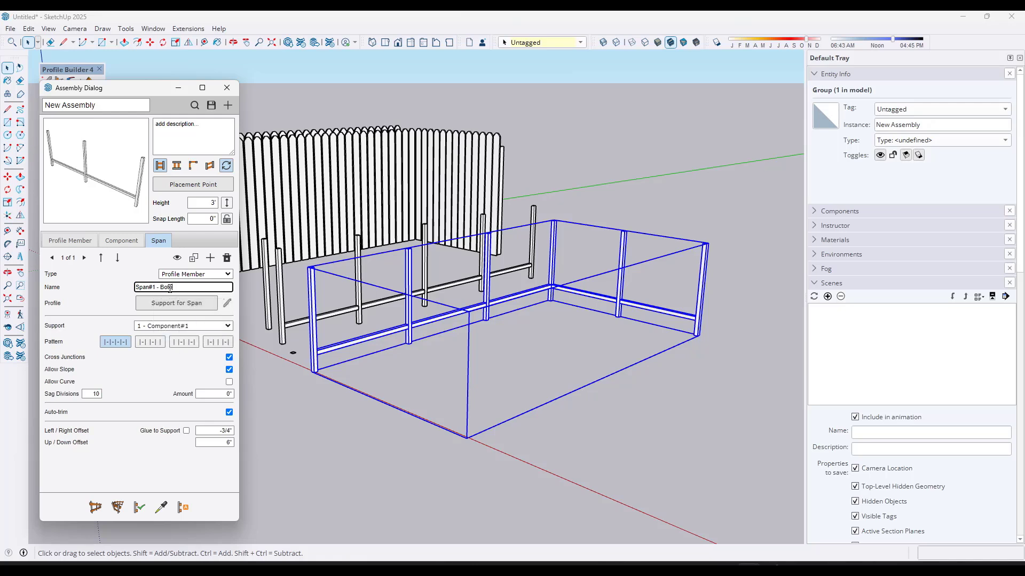
pyautogui.write('Bottom')
pyautogui.press('Return')
# - Duplicate the bottom span with a relative offset of 0" Left/Right and 2' Up/Down
pyautogui.click(194, 258)
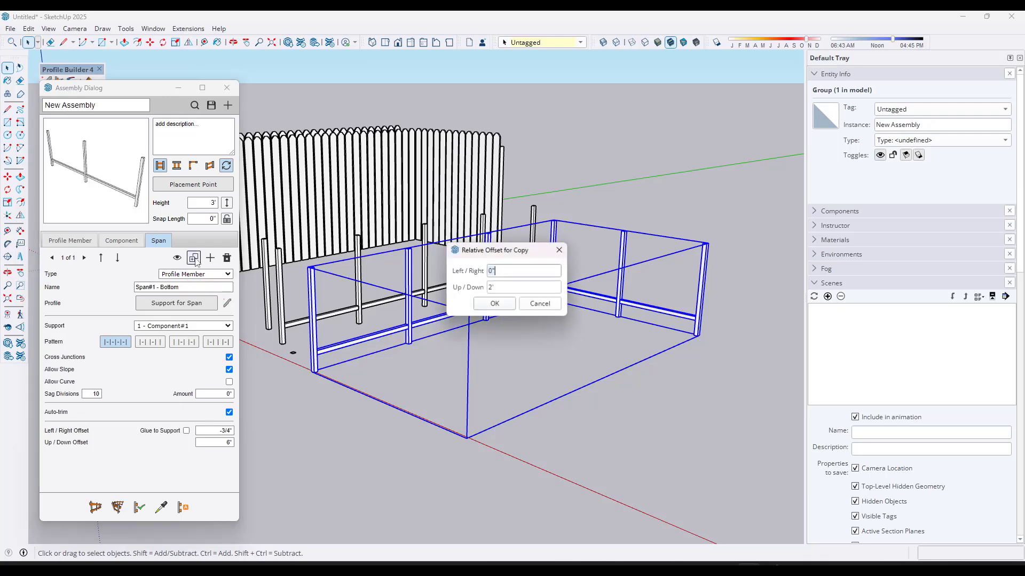
pyautogui.moveTo(508, 258); pyautogui.dragTo(520, 359)
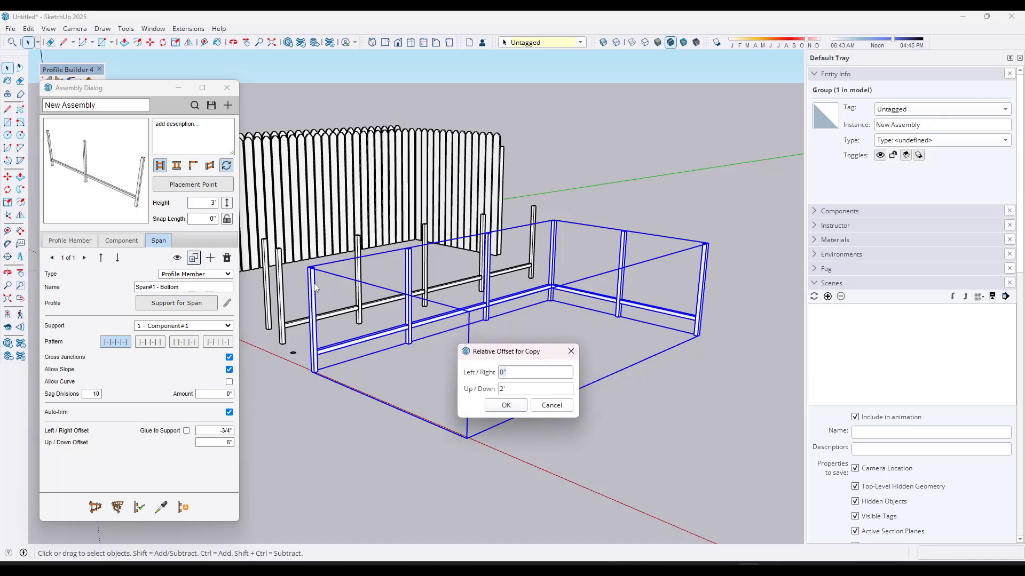
pyautogui.click(505, 406)
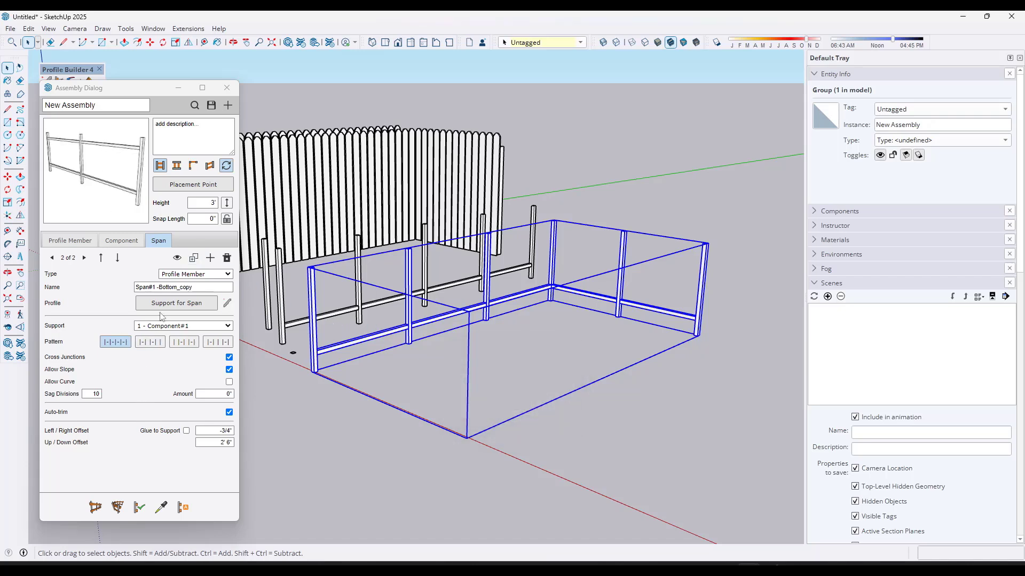
# - Rename the duplicated span to "Span#1 - Top" and update the cornered fence with the new top rail
pyautogui.tripleClick(160, 287)
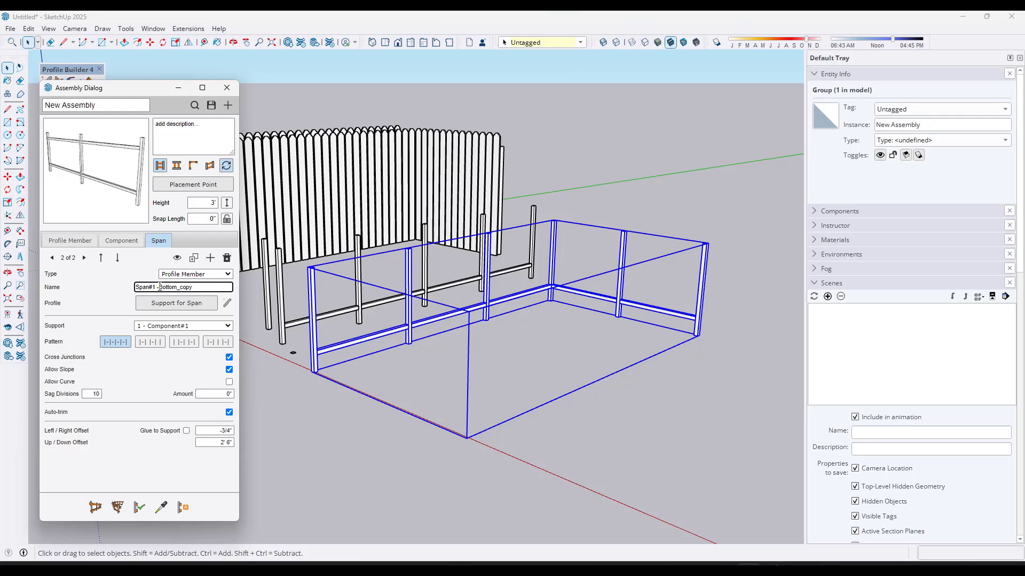
pyautogui.moveTo(159, 287); pyautogui.dragTo(230, 290)
pyautogui.press('BackSpace')
pyautogui.hotkey('ctrl', 'a')
pyautogui.click(137, 508)
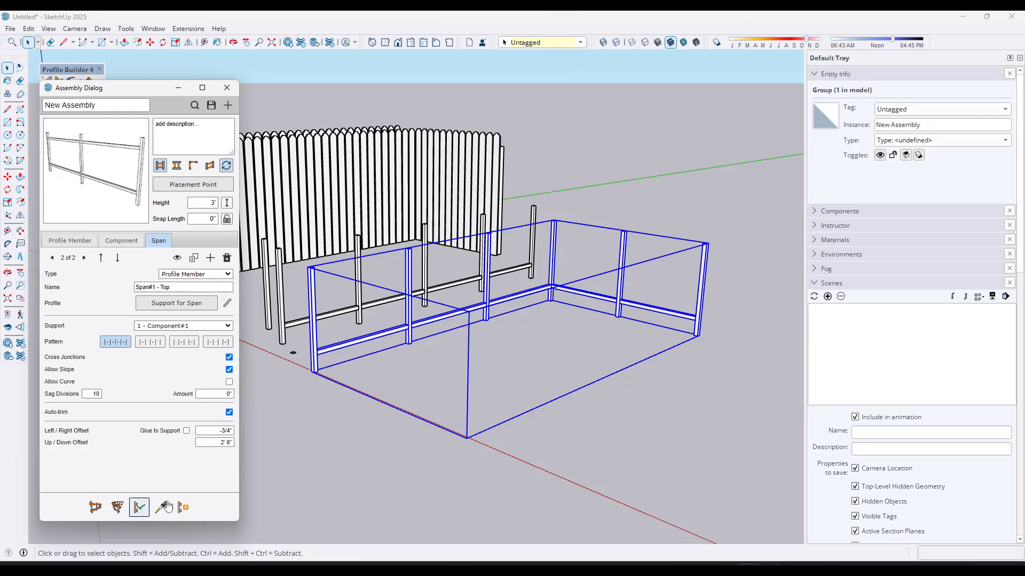
pyautogui.moveTo(398, 304); pyautogui.dragTo(462, 281, button='middle')
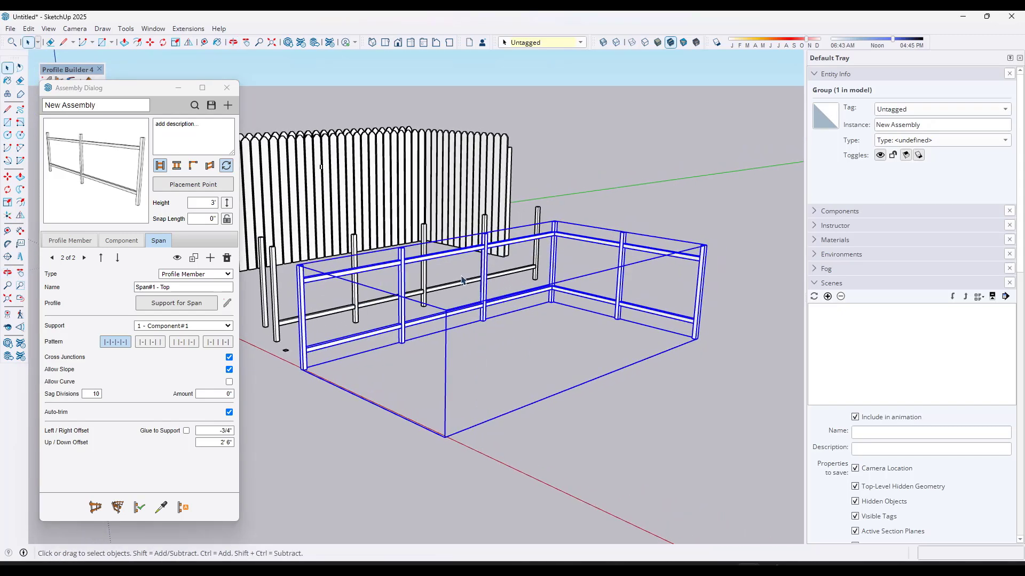
pyautogui.scroll(3, 344, 303)
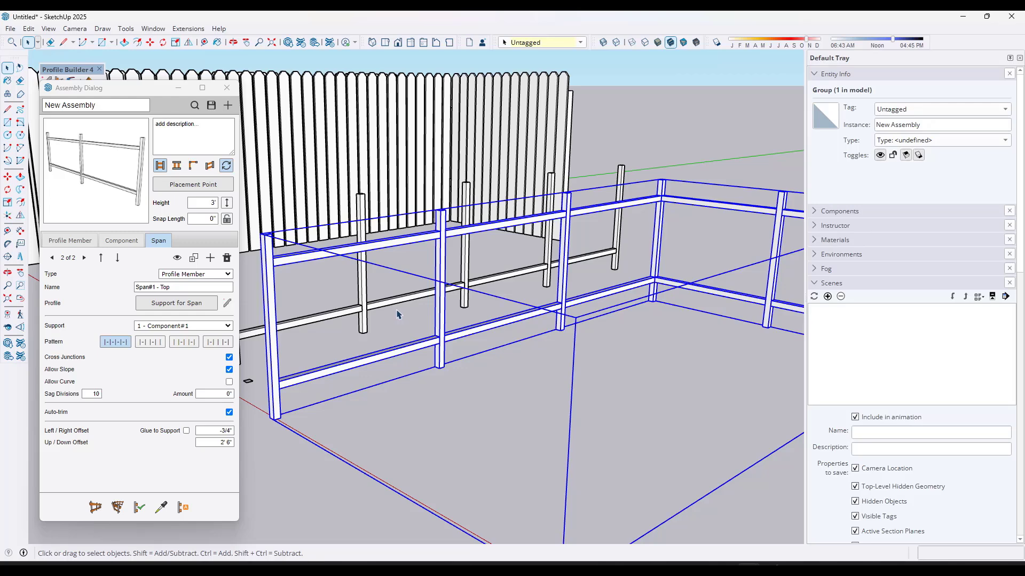
pyautogui.scroll(-2, 397, 313)
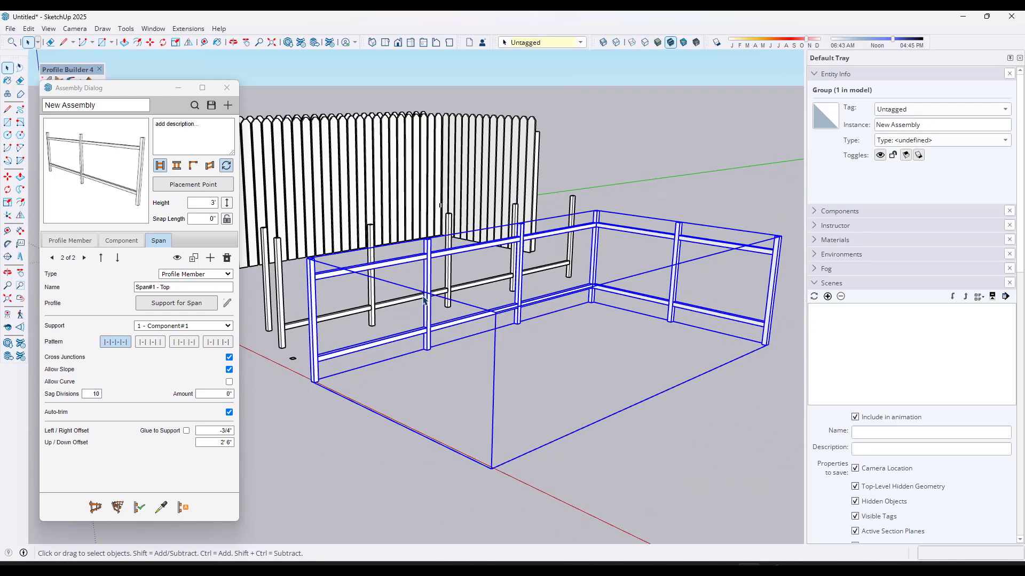
pyautogui.scroll(2, 426, 301)
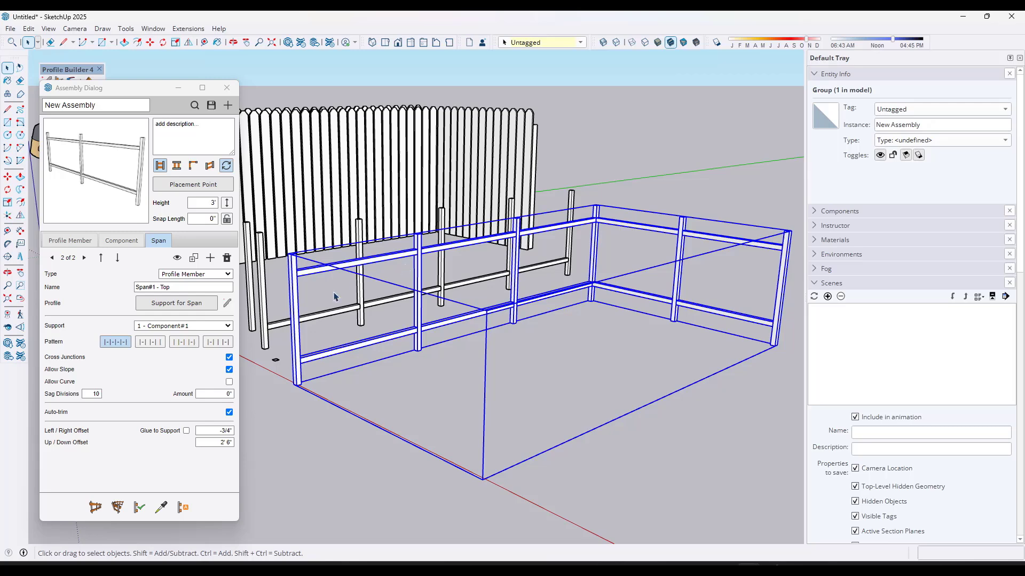
pyautogui.click(205, 275)
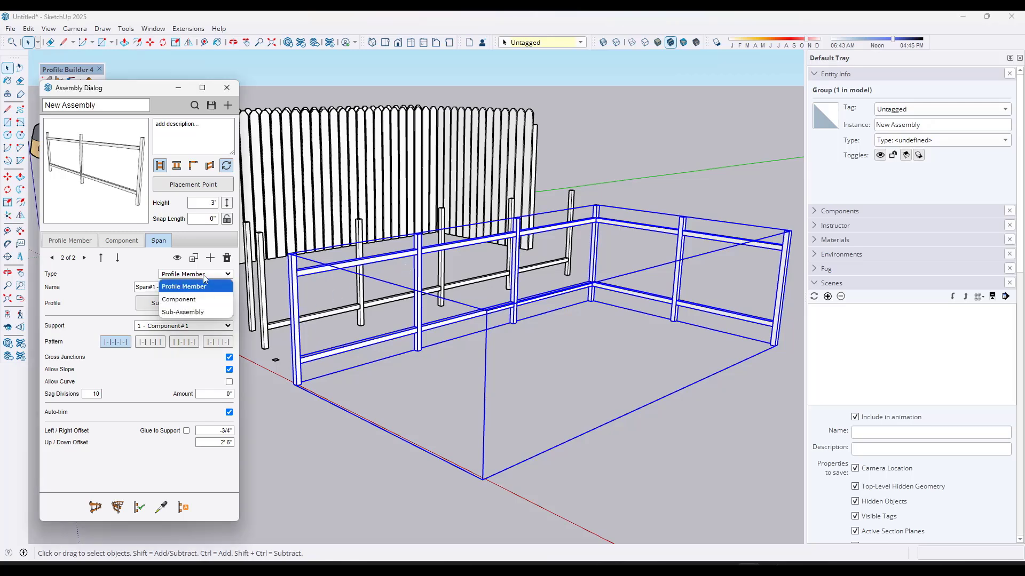
pyautogui.click(205, 275)
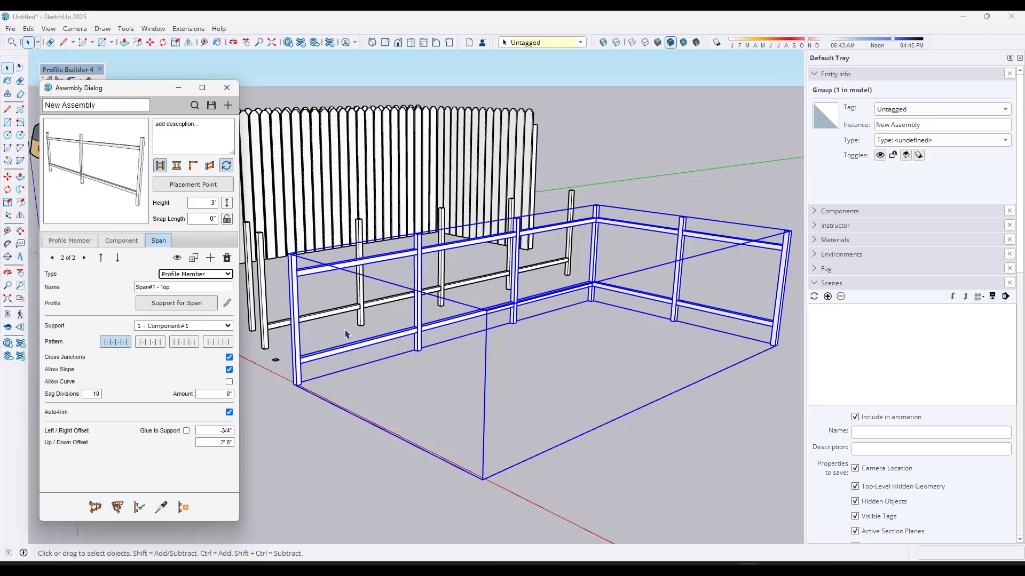
# - Set the post component's spacing to 2' and apply it to the cornered fence
pyautogui.click(119, 241)
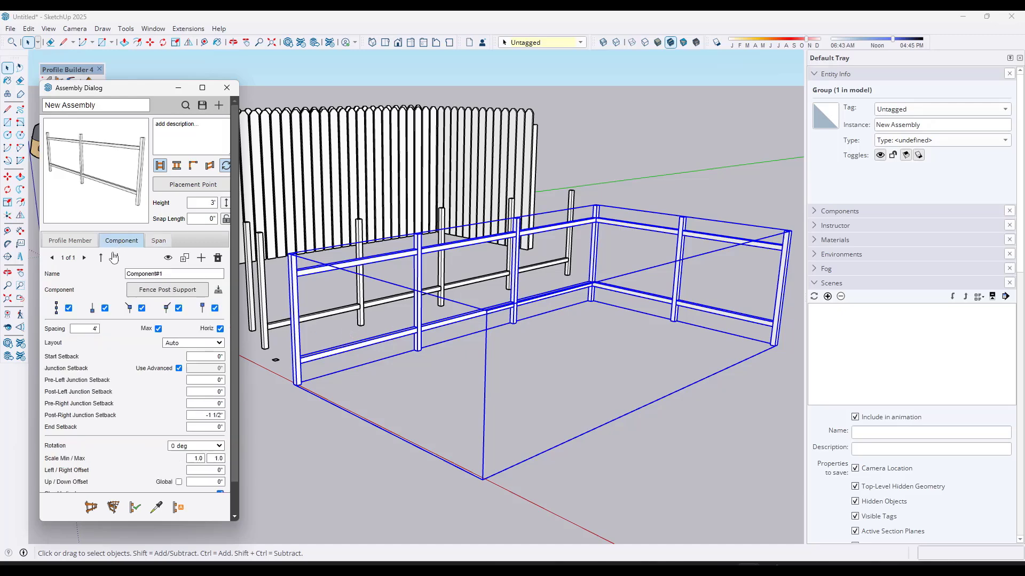
pyautogui.doubleClick(80, 330)
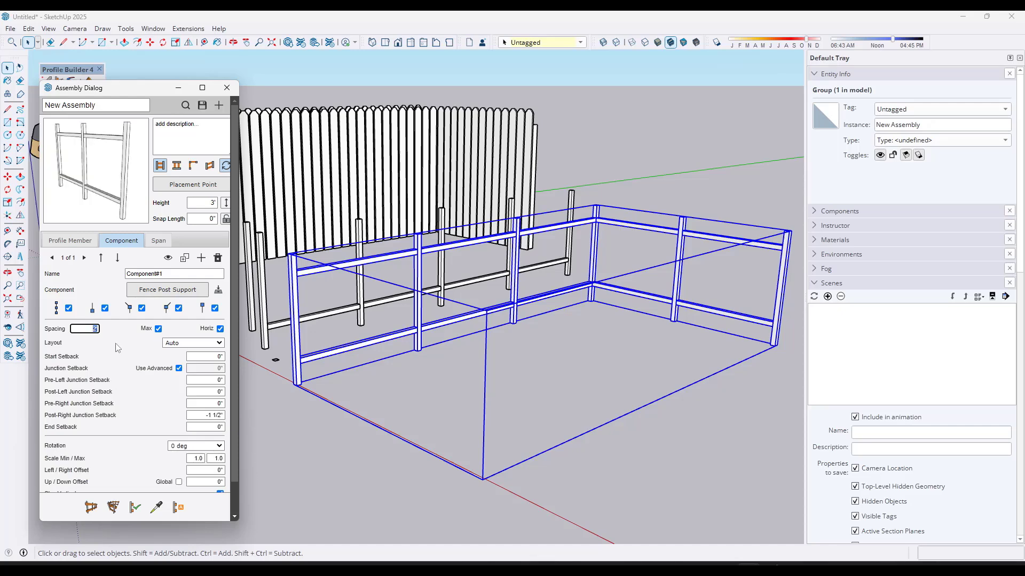
pyautogui.write('2')
pyautogui.click(134, 518)
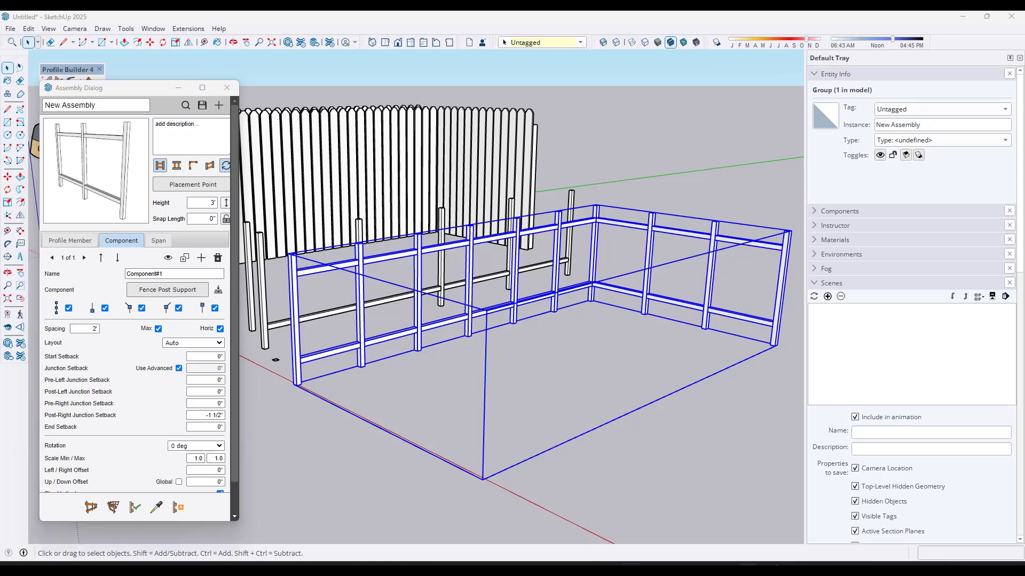
pyautogui.moveTo(301, 435); pyautogui.dragTo(330, 340, button='middle')
pyautogui.scroll(-2, 330, 338)
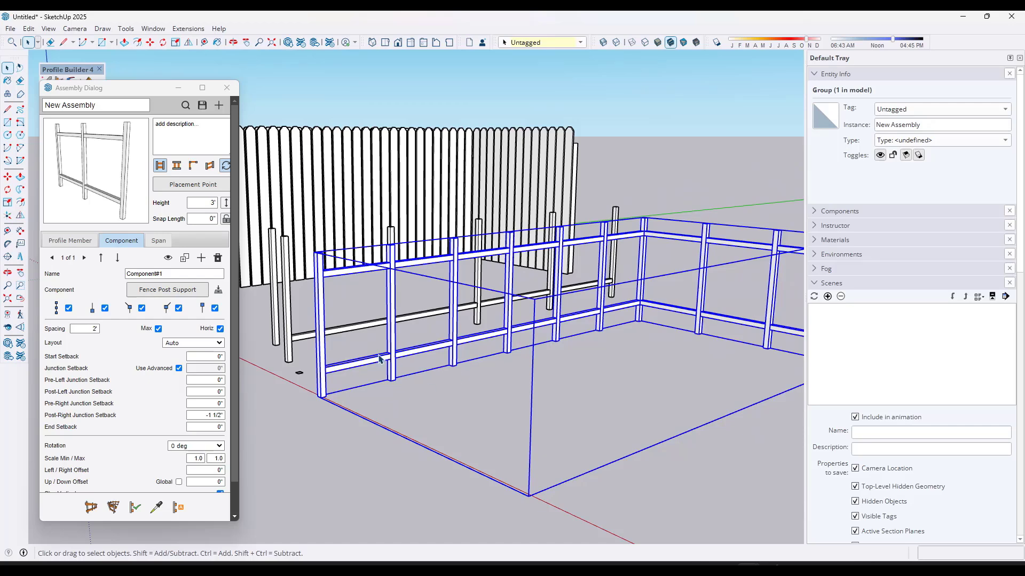
# - Draw a rectangle about 1' 8" by 1' 10 1/2" filling the first bay between the two posts and the bottom and top rails
pyautogui.scroll(5, 321, 368)
pyautogui.press('r')
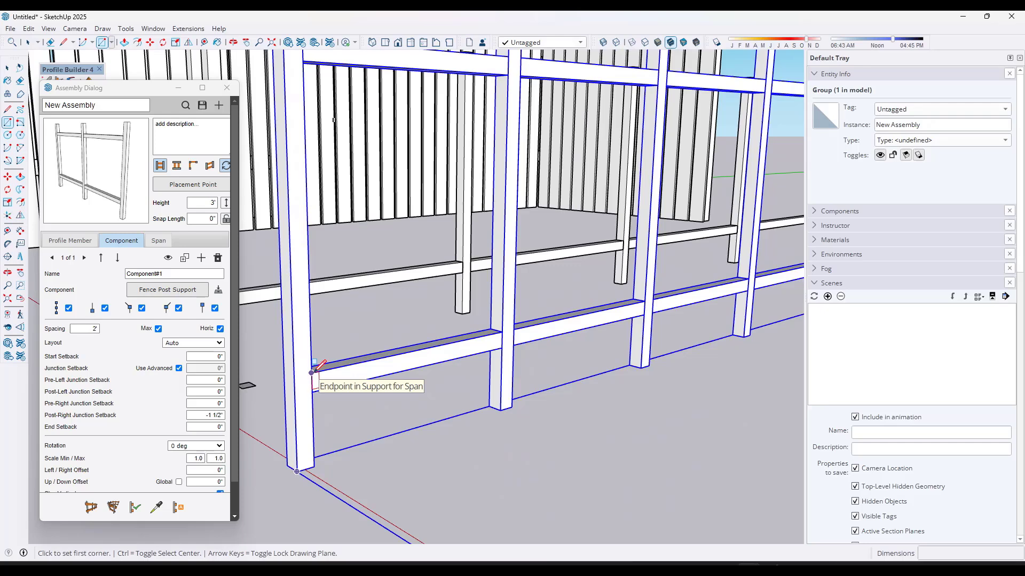
pyautogui.press('l')
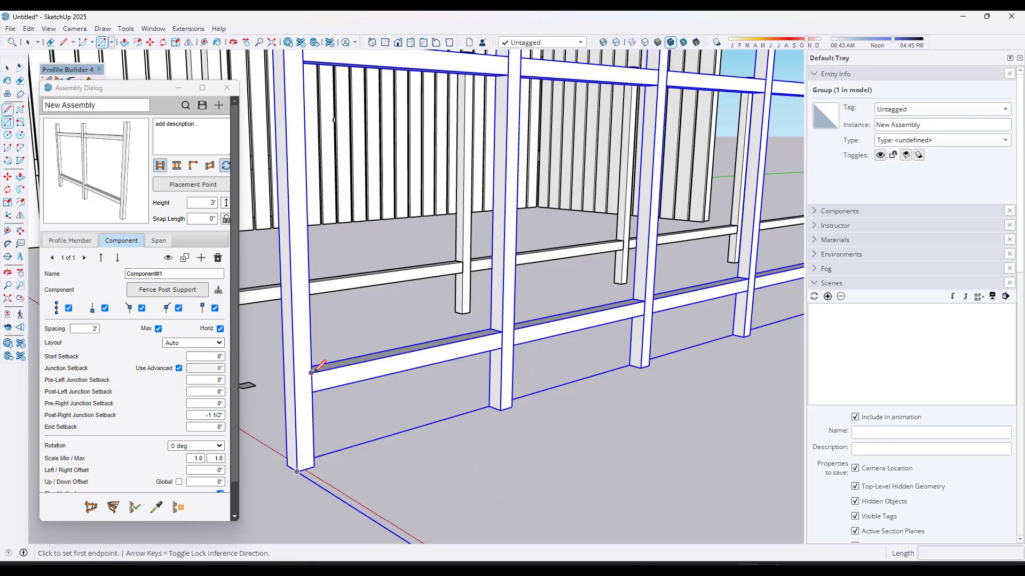
pyautogui.press('r')
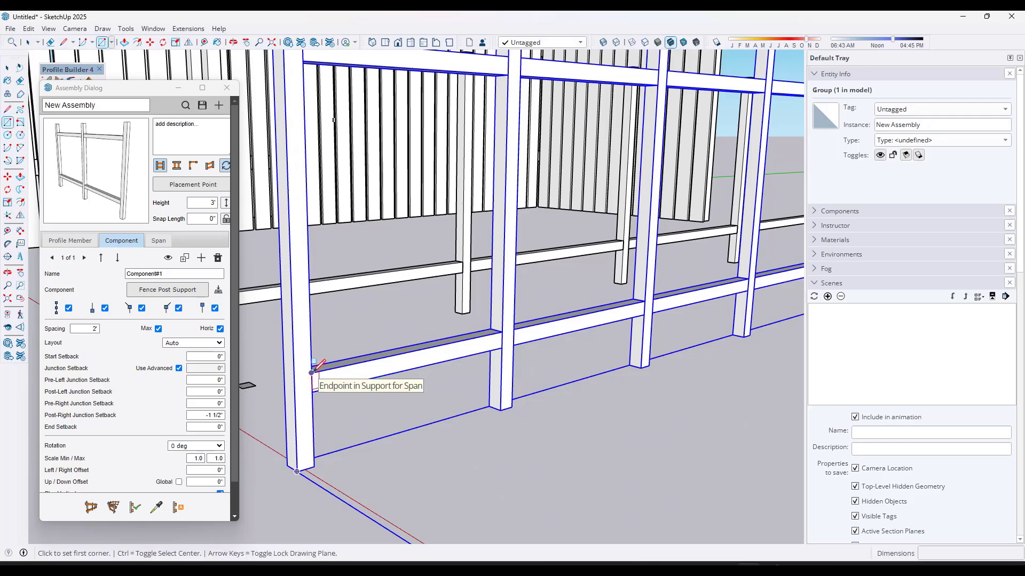
pyautogui.click(312, 371)
pyautogui.click(510, 64)
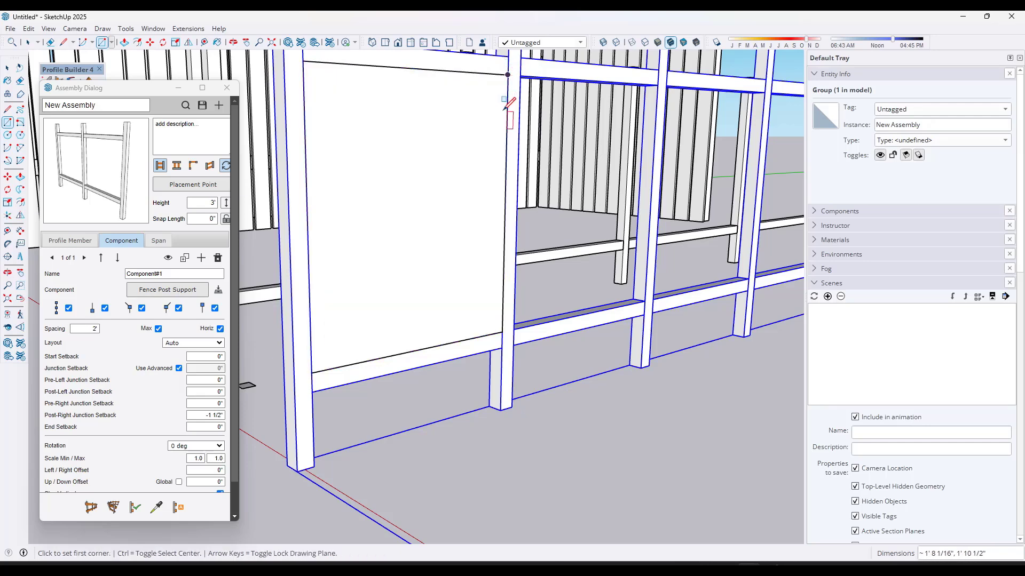
pyautogui.press('space')
# - Draw both diagonals across the rectangle from corner to corner to form an X
pyautogui.press('l')
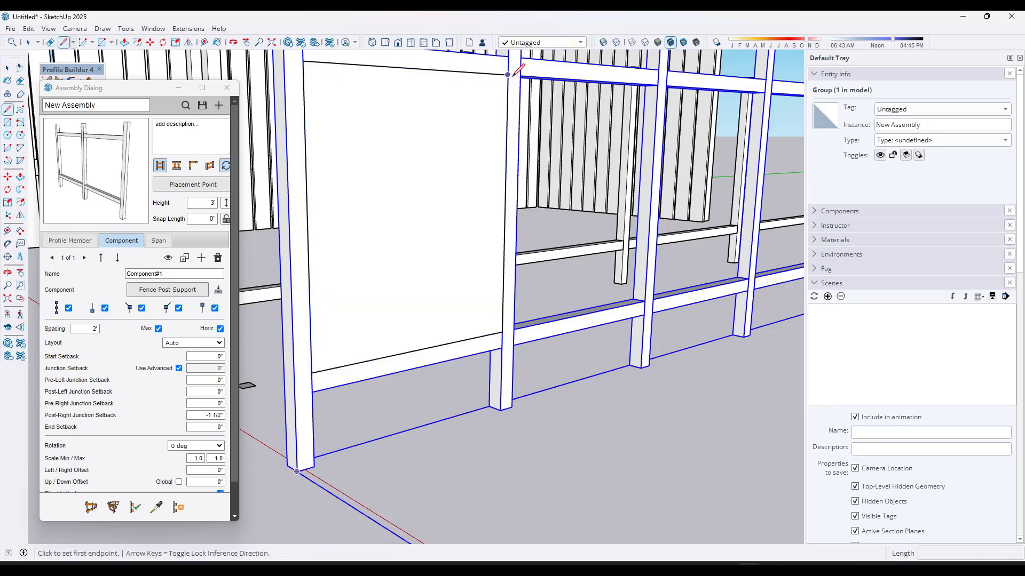
pyautogui.click(507, 75)
pyautogui.click(311, 372)
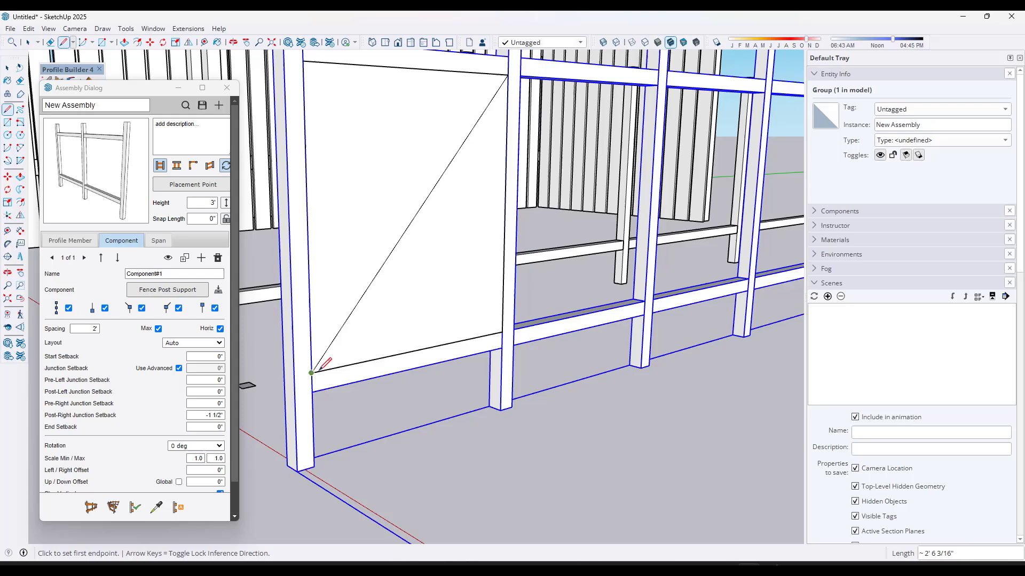
pyautogui.click(502, 332)
pyautogui.click(305, 61)
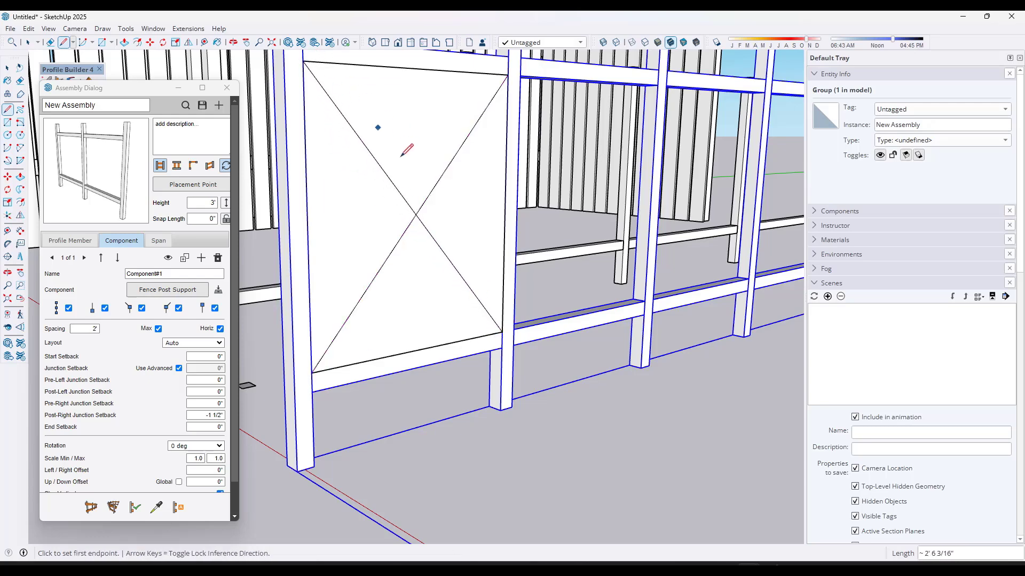
pyautogui.press('space')
# - Offset each of the four triangular faces inward by 3/4" and erase the original diagonals, leaving the brace outline
pyautogui.press('f')
pyautogui.click(366, 144)
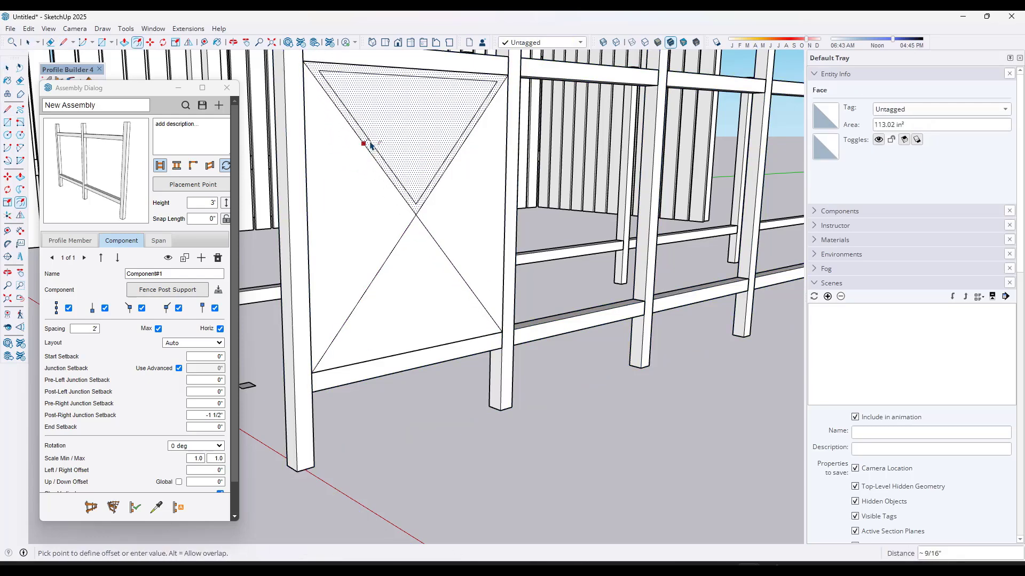
pyautogui.write('3/4')
pyautogui.press('Return')
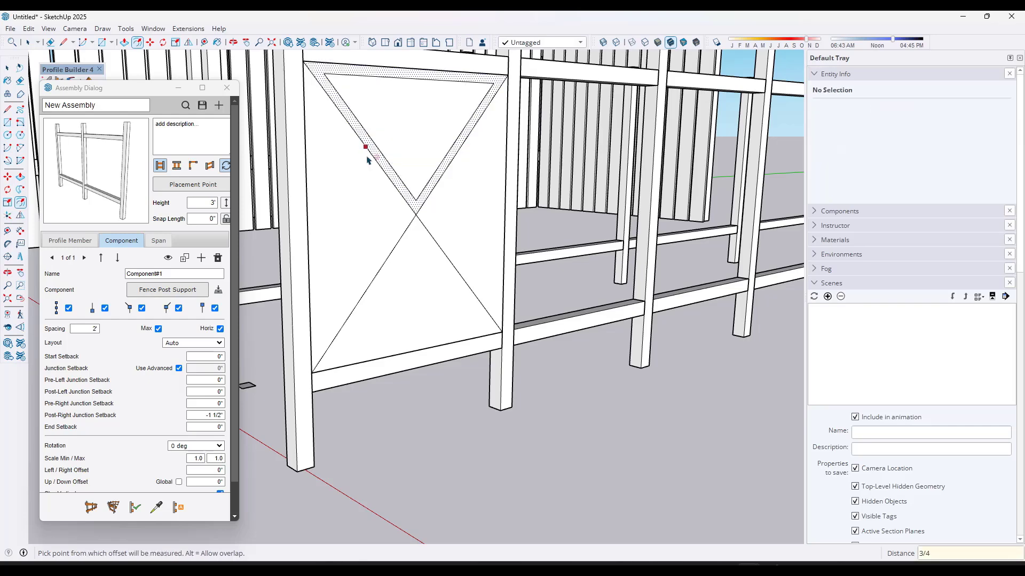
pyautogui.doubleClick(405, 249)
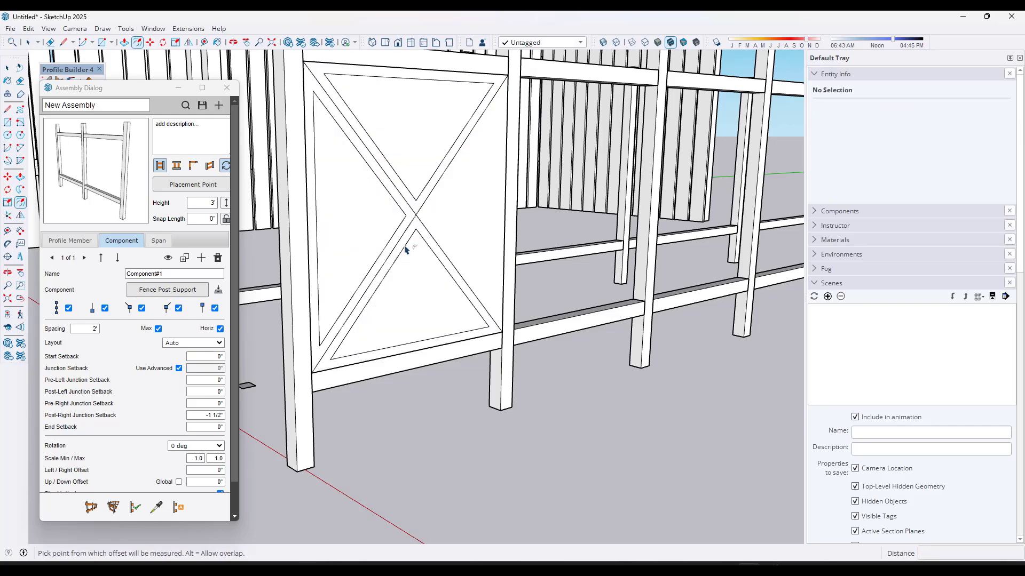
pyautogui.doubleClick(449, 222)
pyautogui.press('e')
pyautogui.press('space')
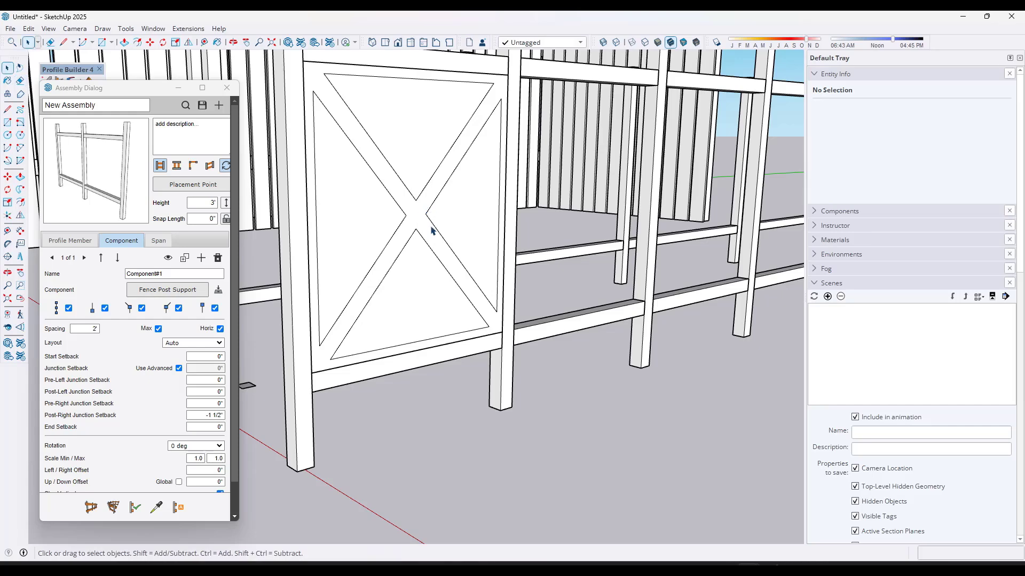
# - Extend the brace's two edges at the upper corner beside the second post to the rectangle's border with short lines
pyautogui.press('l')
pyautogui.scroll(3, 497, 99)
pyautogui.click(497, 100)
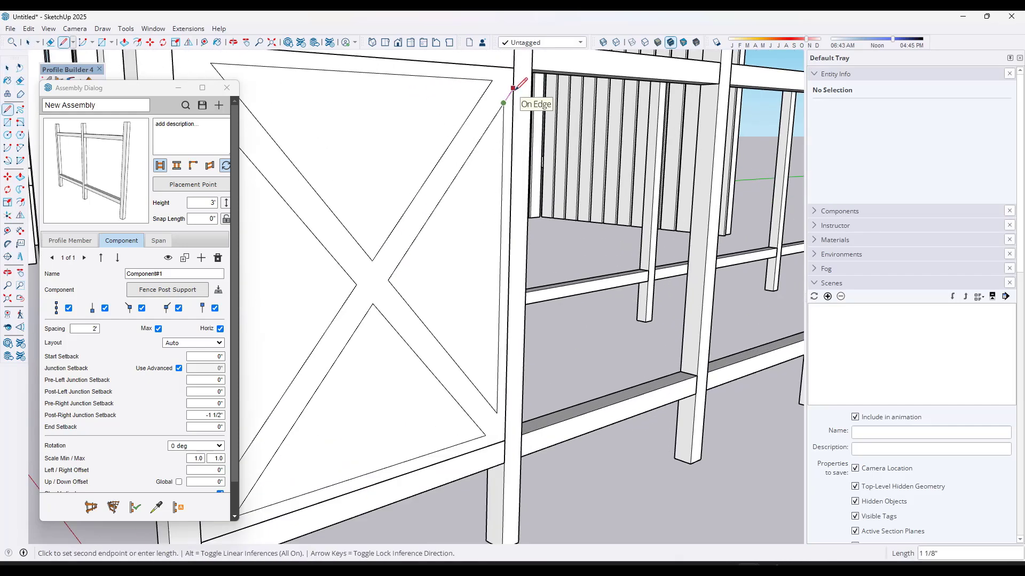
pyautogui.press('space')
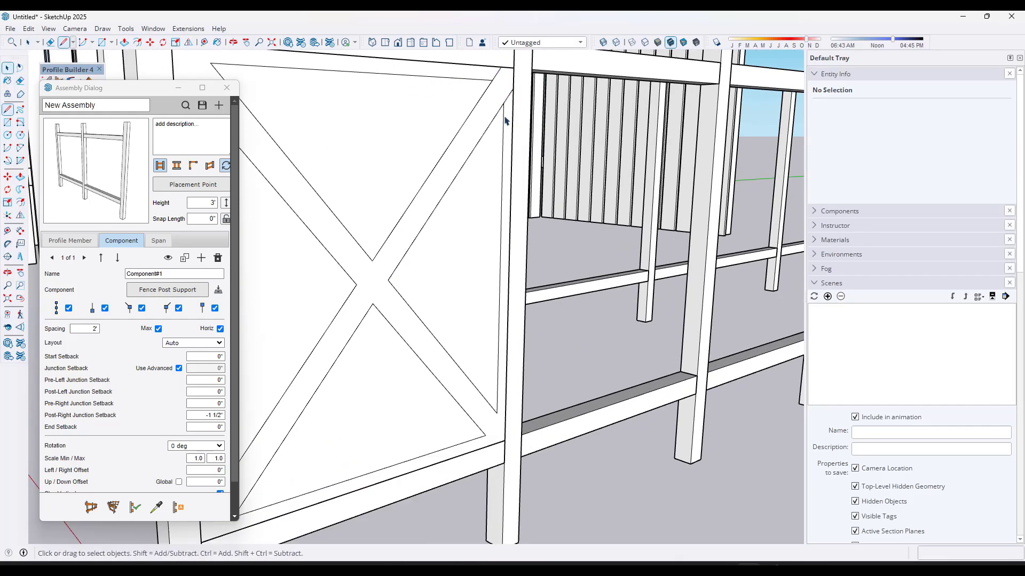
pyautogui.scroll(-2, 485, 110)
# - Flip-copy the two short extension edges to the opposite upper corner, beside the first post
pyautogui.click(492, 85)
pyautogui.keyDown('shift'); pyautogui.click(501, 96); pyautogui.keyUp('shift')
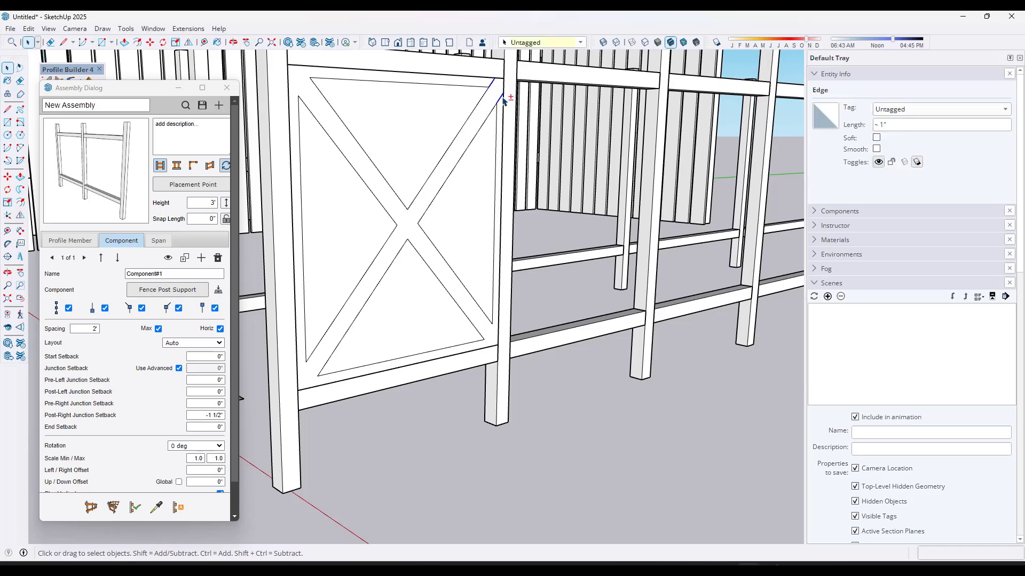
pyautogui.click(188, 42)
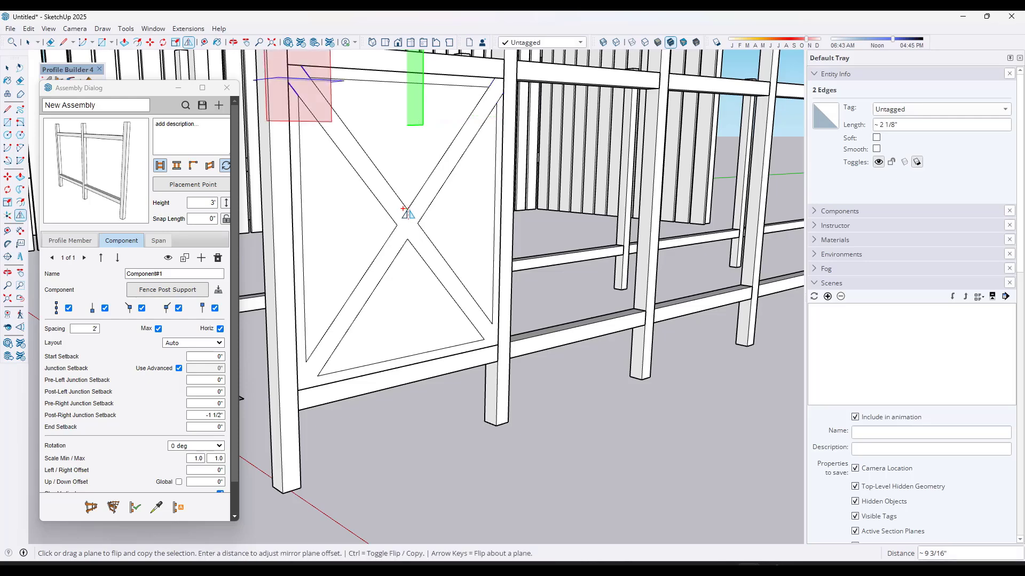
pyautogui.click(347, 92)
# - Flip-copy all four upper extension edges about a horizontal plane through the X's centre to the lower corners
pyautogui.keyDown('shift'); pyautogui.click(495, 82); pyautogui.keyUp('shift')
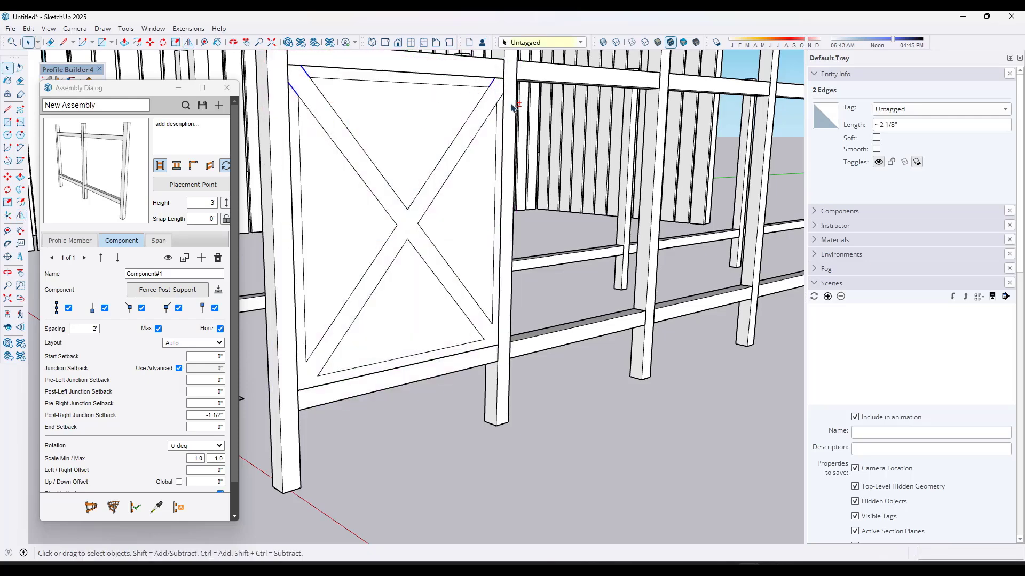
pyautogui.click(189, 42)
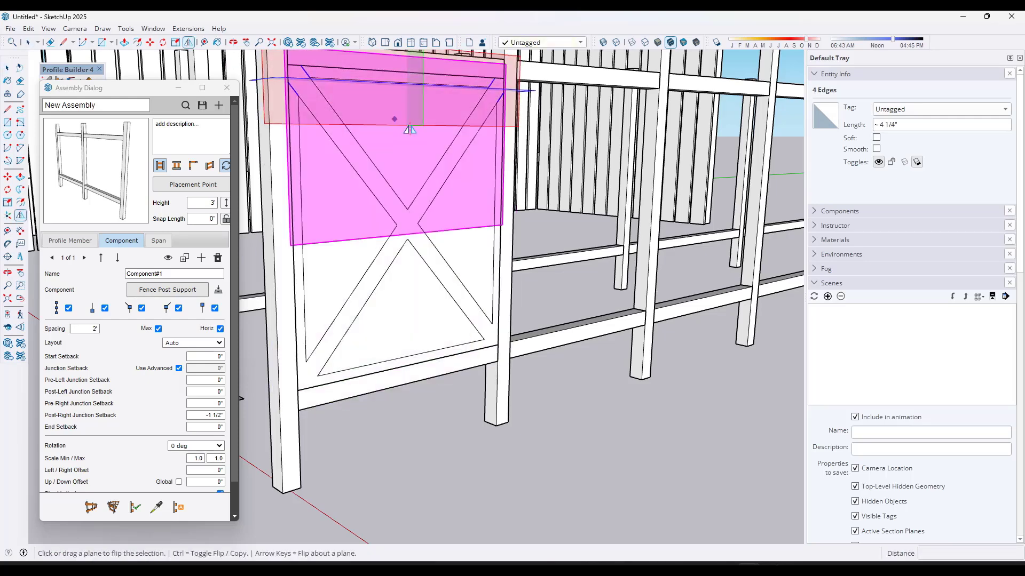
pyautogui.press('ctrl')
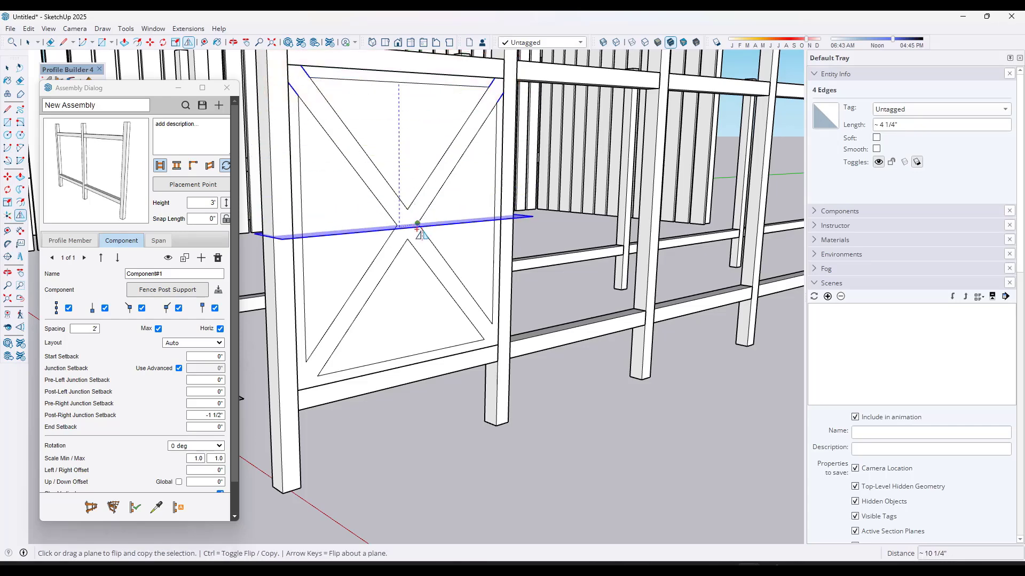
pyautogui.moveTo(417, 225); pyautogui.dragTo(418, 226)
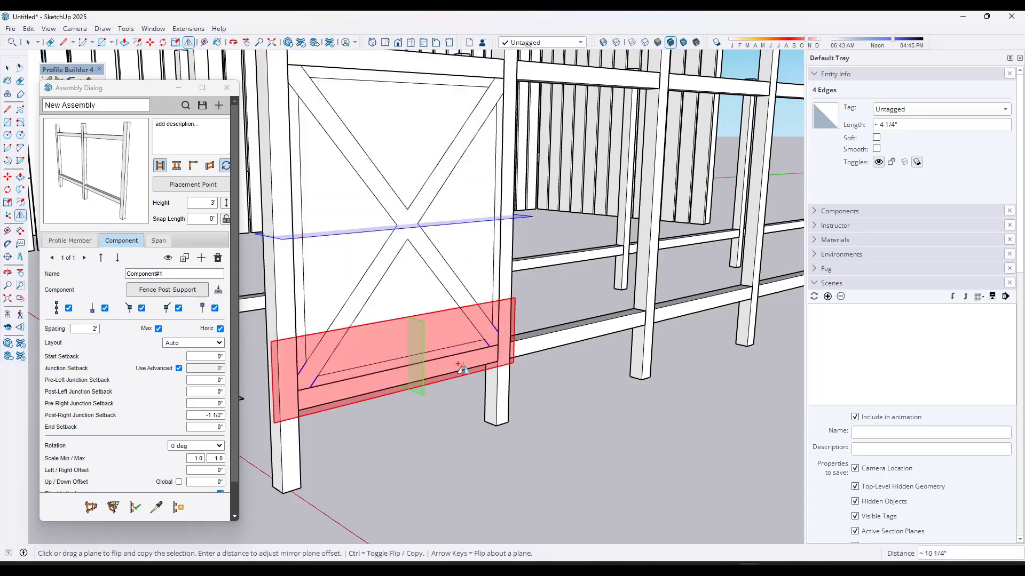
# - Erase the rectangle's leftover border edges and the four triangular faces around the X, leaving only the brace face
pyautogui.press('e')
pyautogui.click(460, 345)
pyautogui.press('space')
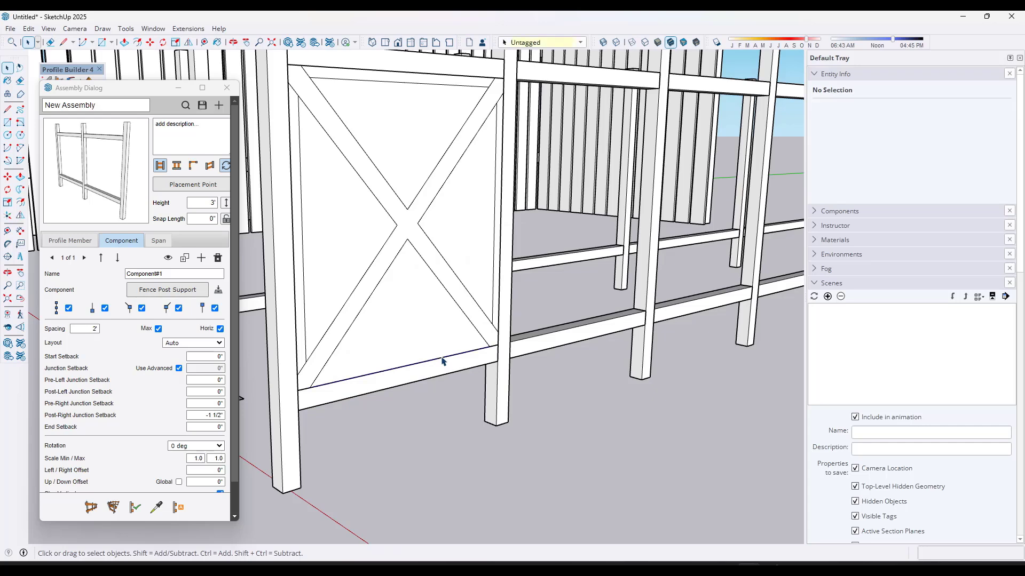
pyautogui.click(443, 362)
pyautogui.press('Delete')
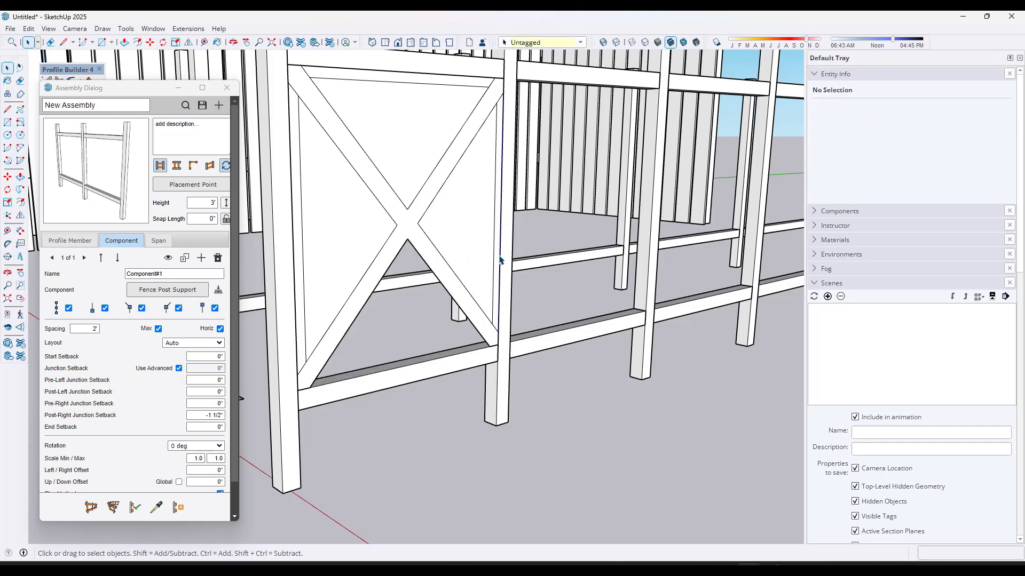
pyautogui.click(457, 81)
pyautogui.press('Delete')
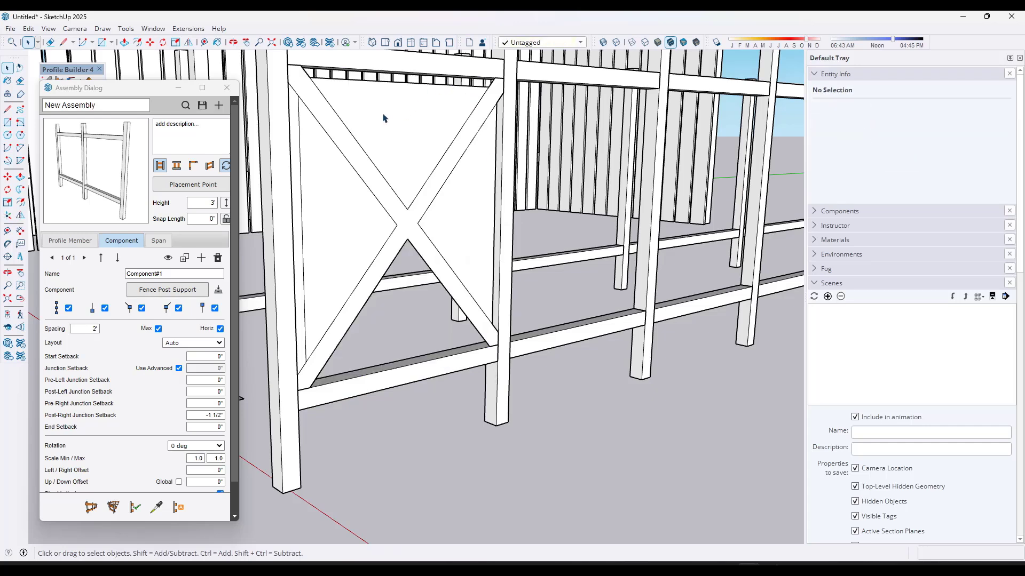
pyautogui.click(389, 81)
pyautogui.press('Delete')
pyautogui.click(496, 167)
pyautogui.press('Delete')
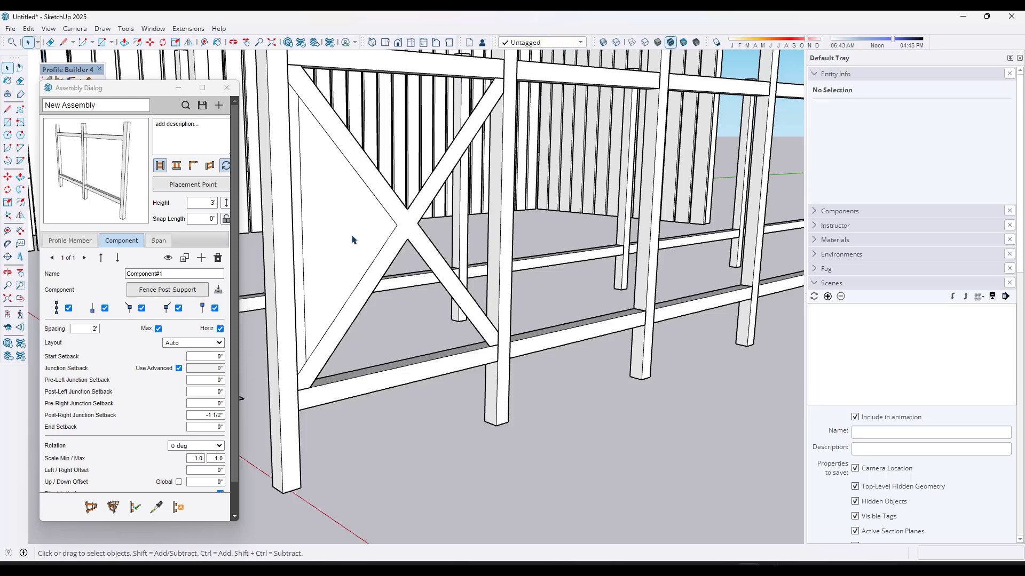
pyautogui.click(302, 210)
pyautogui.press('Delete')
pyautogui.click(315, 218)
pyautogui.press('Delete')
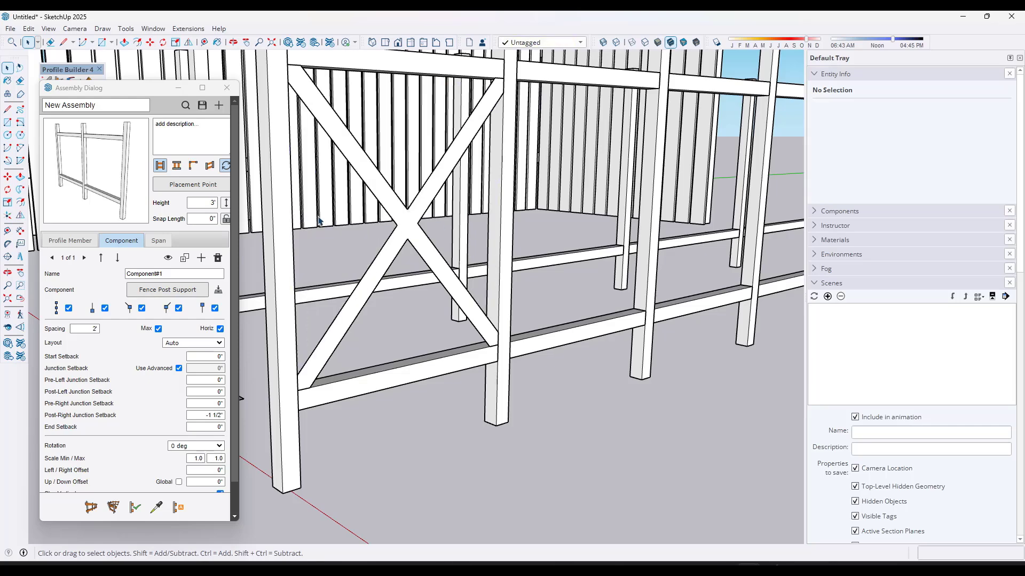
# - Push/Pull the X-shaped face into a solid brace matching the thickness of the fence rail
pyautogui.moveTo(418, 235); pyautogui.dragTo(443, 249, button='middle')
pyautogui.press('p')
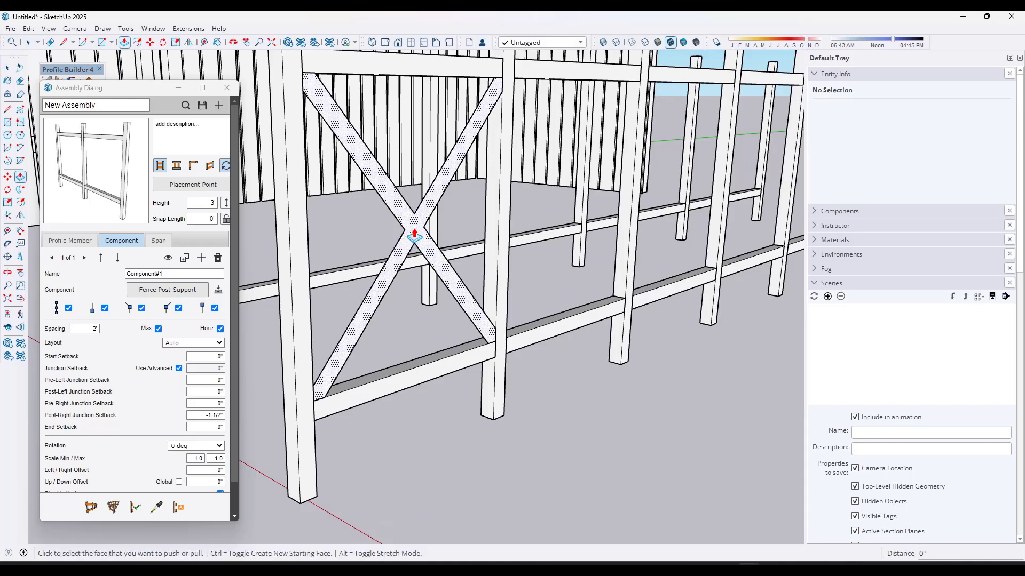
pyautogui.click(415, 232)
pyautogui.moveTo(382, 157); pyautogui.dragTo(458, 194, button='middle')
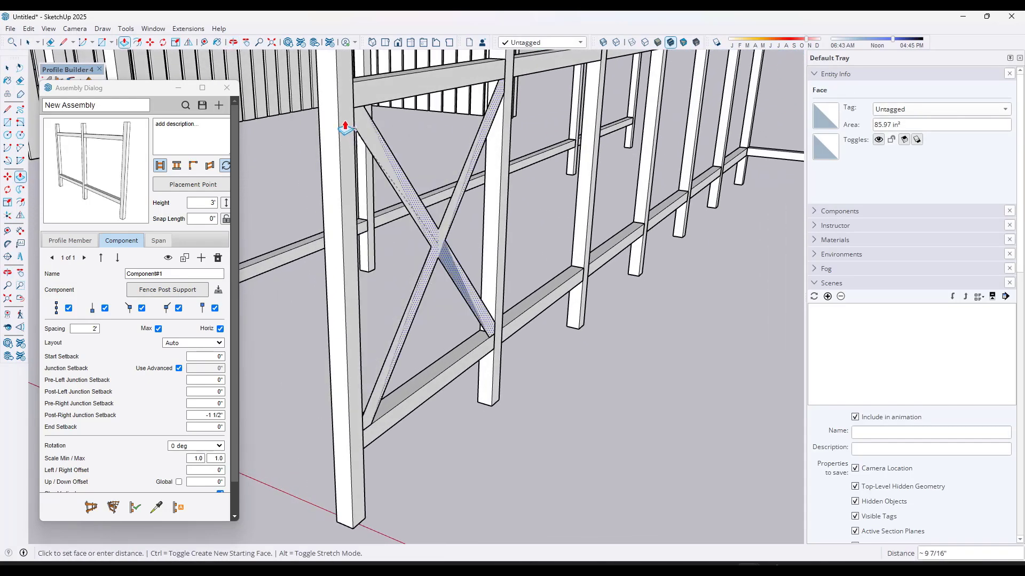
pyautogui.scroll(-3, 435, 126)
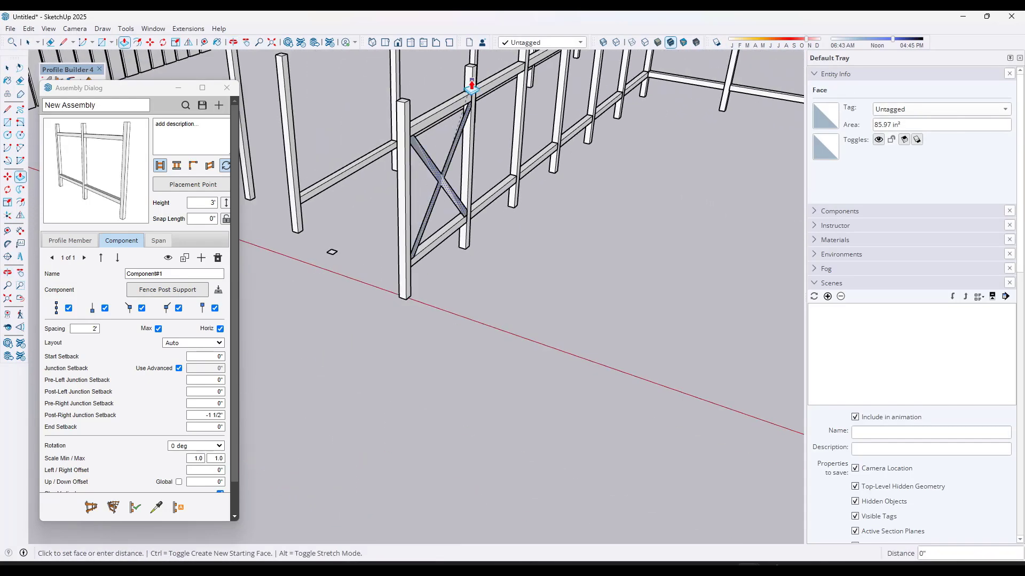
pyautogui.click(465, 97)
pyautogui.moveTo(464, 96); pyautogui.dragTo(396, 166, button='middle')
pyautogui.press('space')
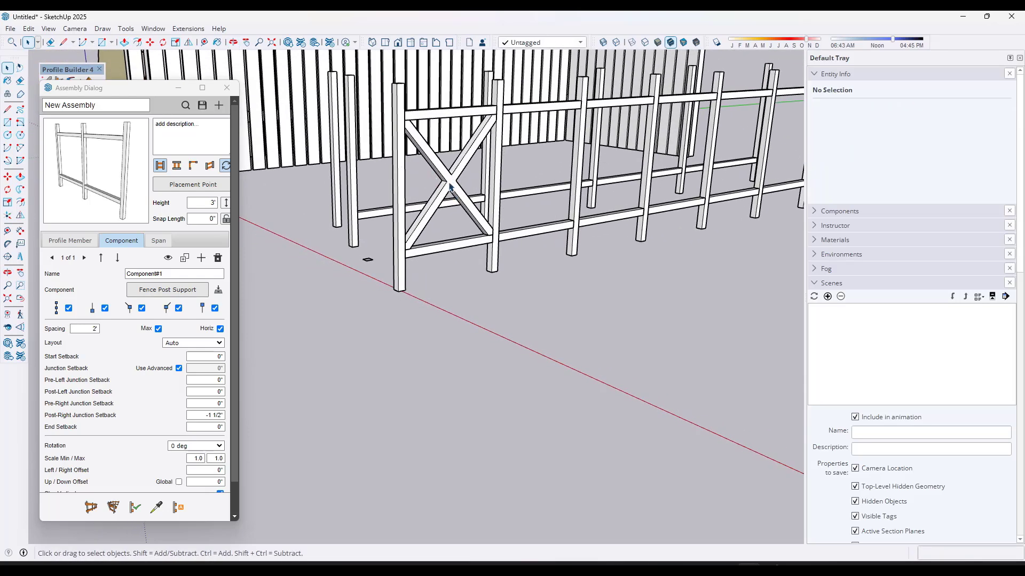
# - Make a component from the whole X brace geometry with the definition name X-infill
pyautogui.tripleClick(449, 183)
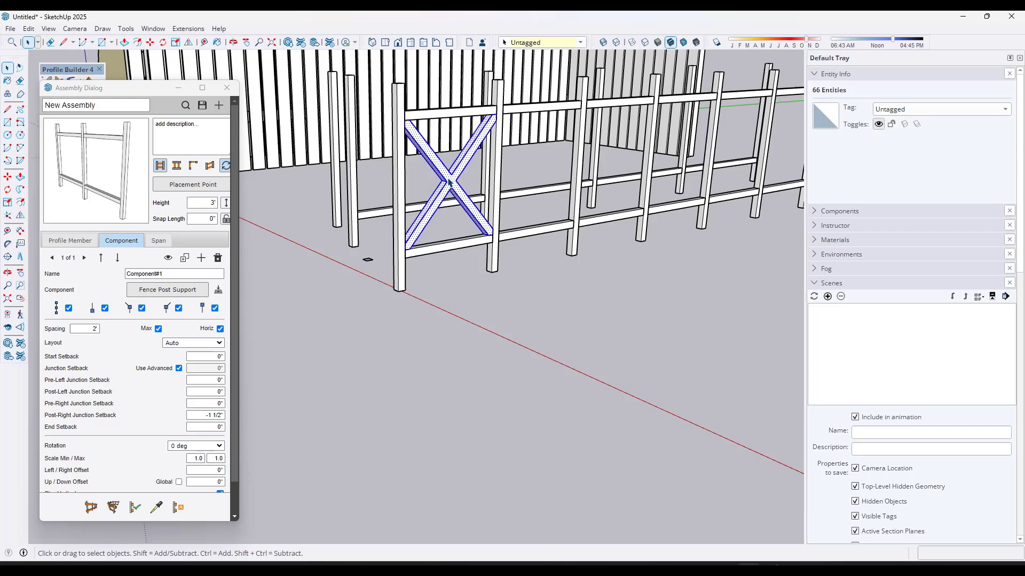
pyautogui.rightClick(449, 183)
pyautogui.click(488, 257)
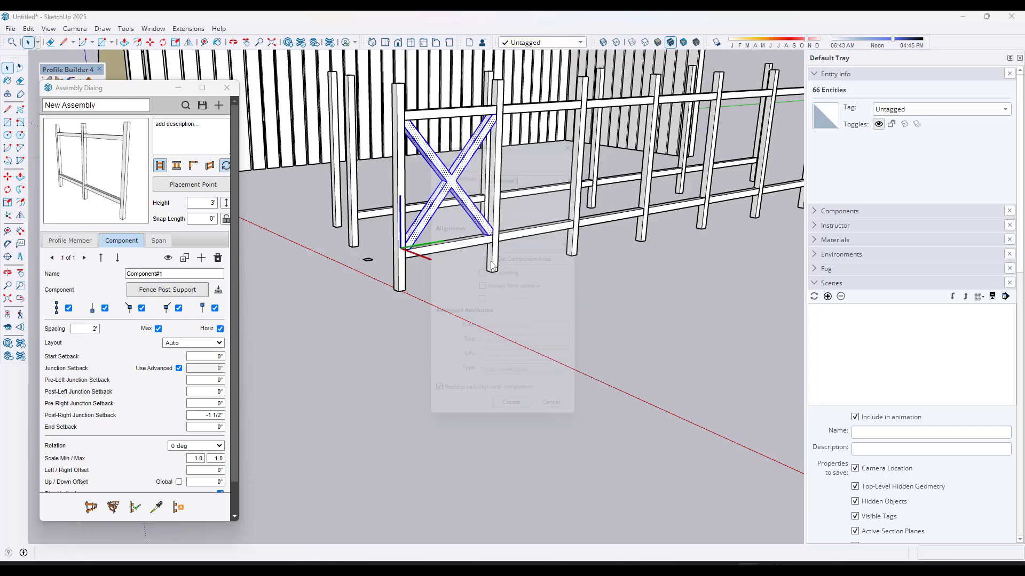
pyautogui.write('X-infi')
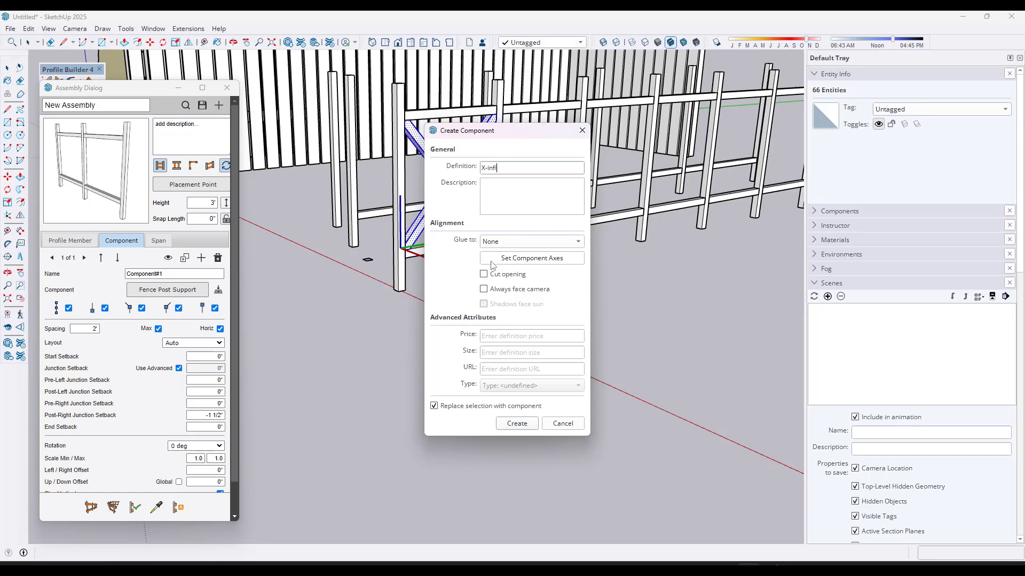
pyautogui.write('ll')
pyautogui.press('Return')
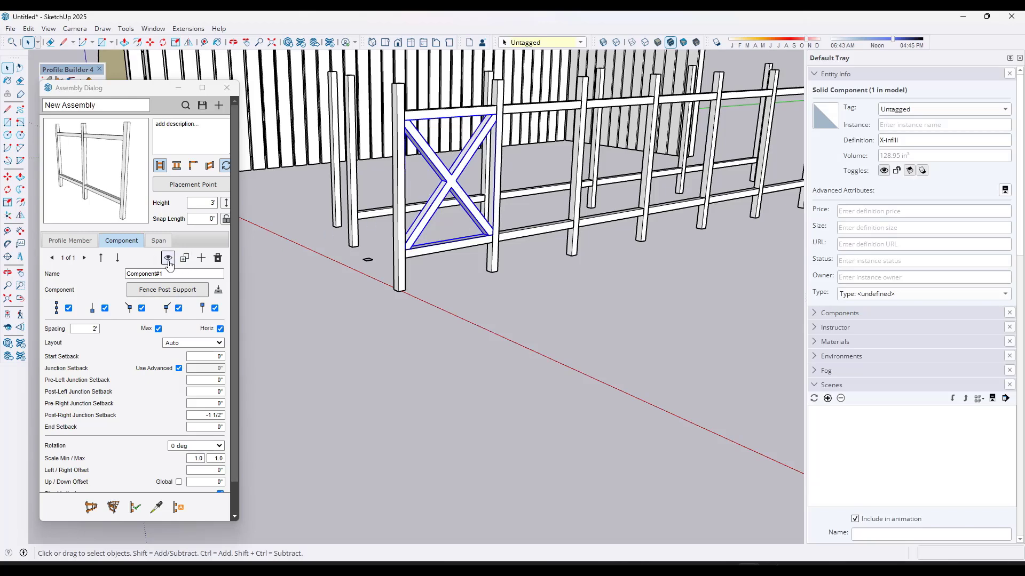
# - Move the X-infill component about 2' out from between the posts, behind the fence
pyautogui.press('m')
pyautogui.click(449, 181)
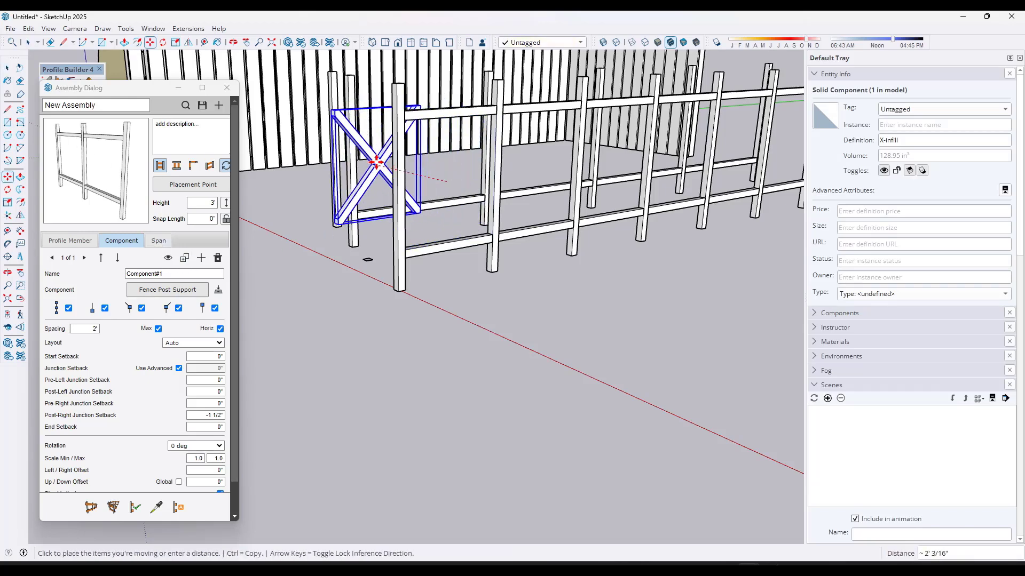
pyautogui.click(377, 161)
pyautogui.press('space')
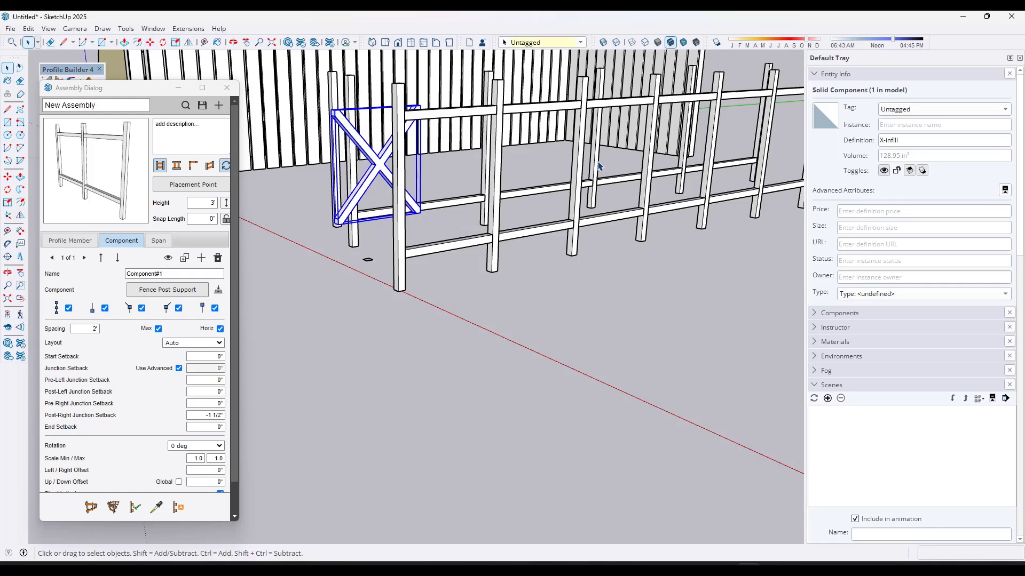
# - Add a third span to the fence assembly, set its type to Component, and pick the X-infill brace from the model
pyautogui.moveTo(598, 166); pyautogui.dragTo(503, 139, button='middle')
pyautogui.click(501, 190)
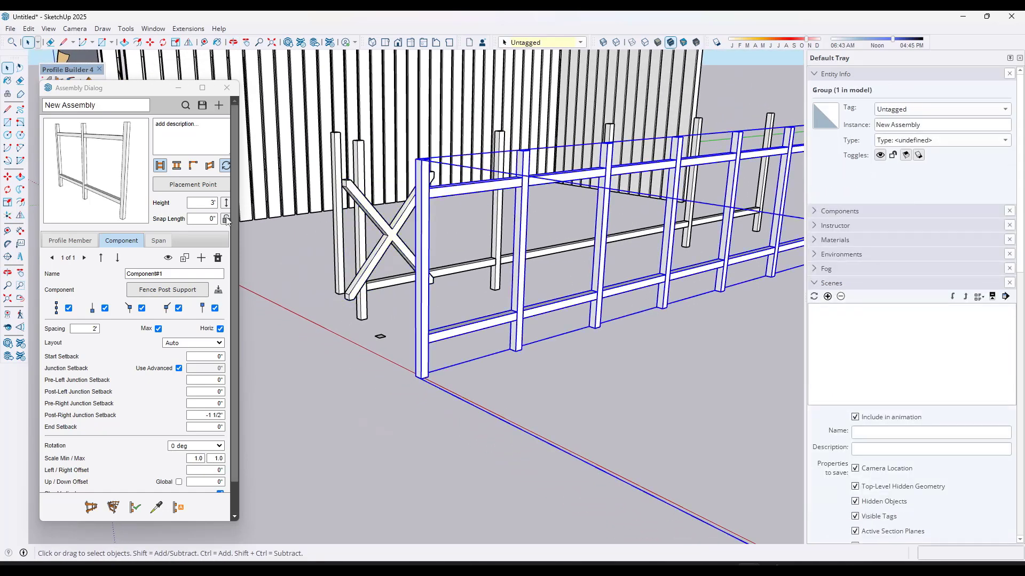
pyautogui.click(159, 240)
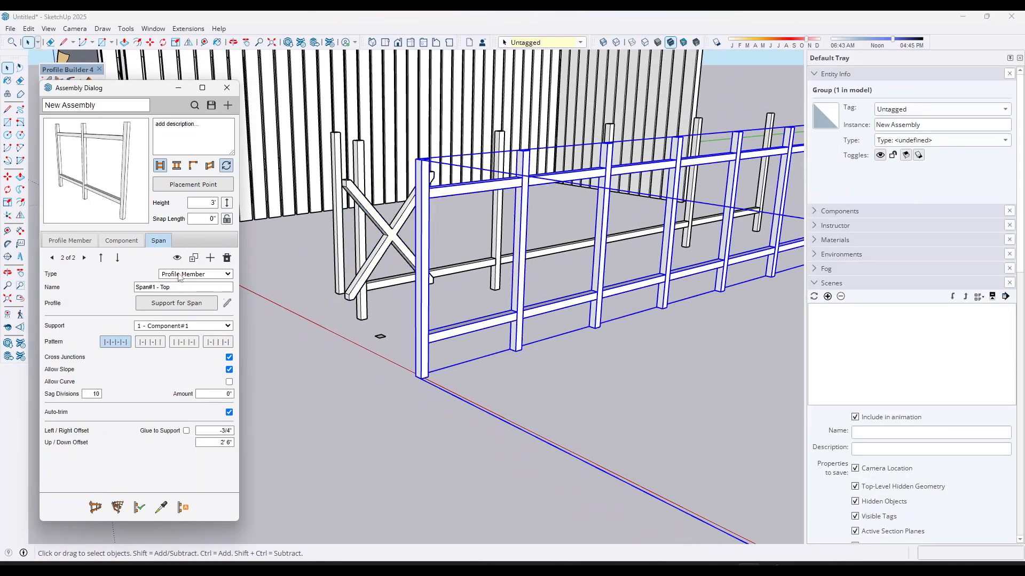
pyautogui.click(211, 258)
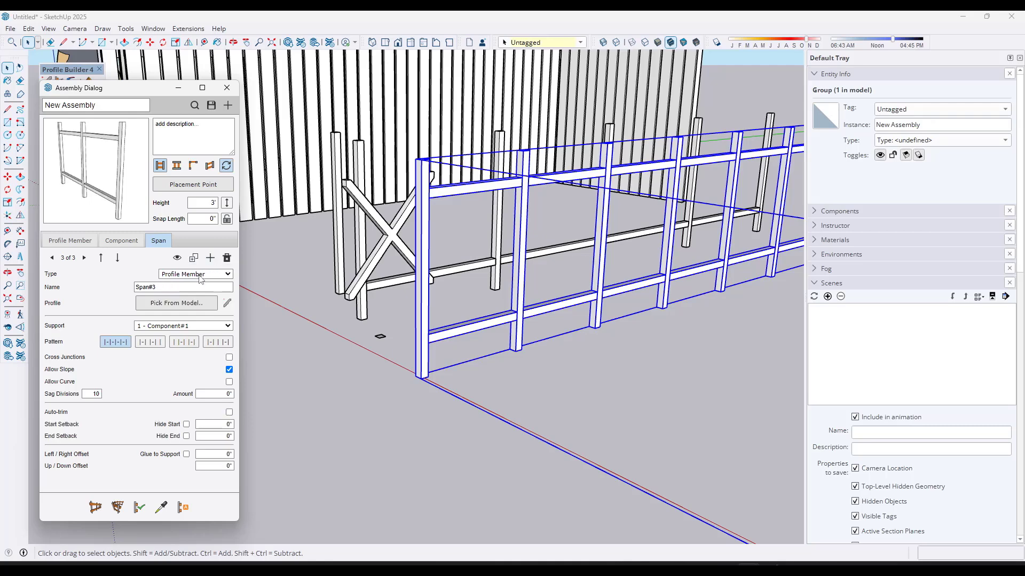
pyautogui.click(200, 274)
pyautogui.click(195, 297)
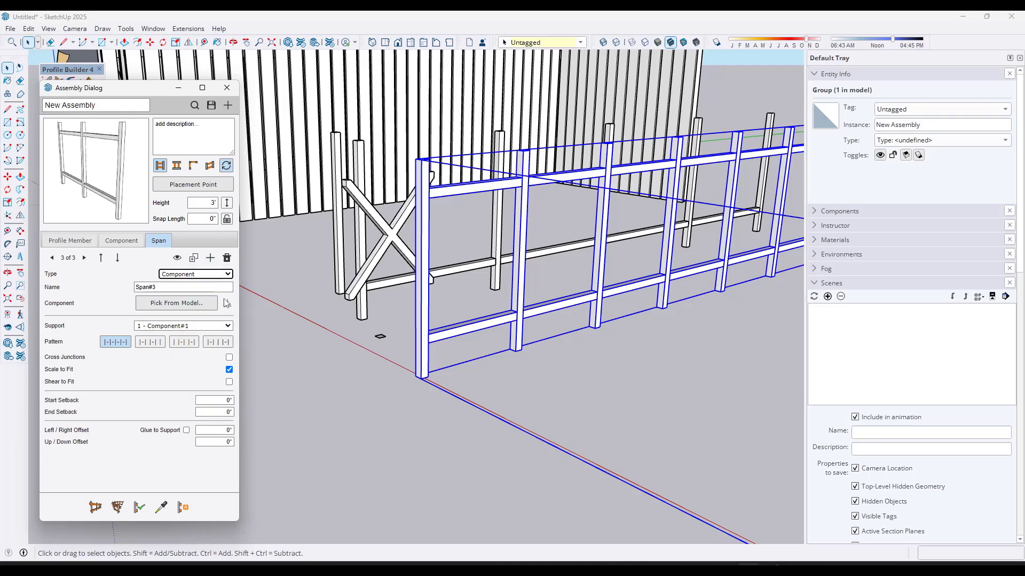
pyautogui.click(184, 304)
pyautogui.click(374, 266)
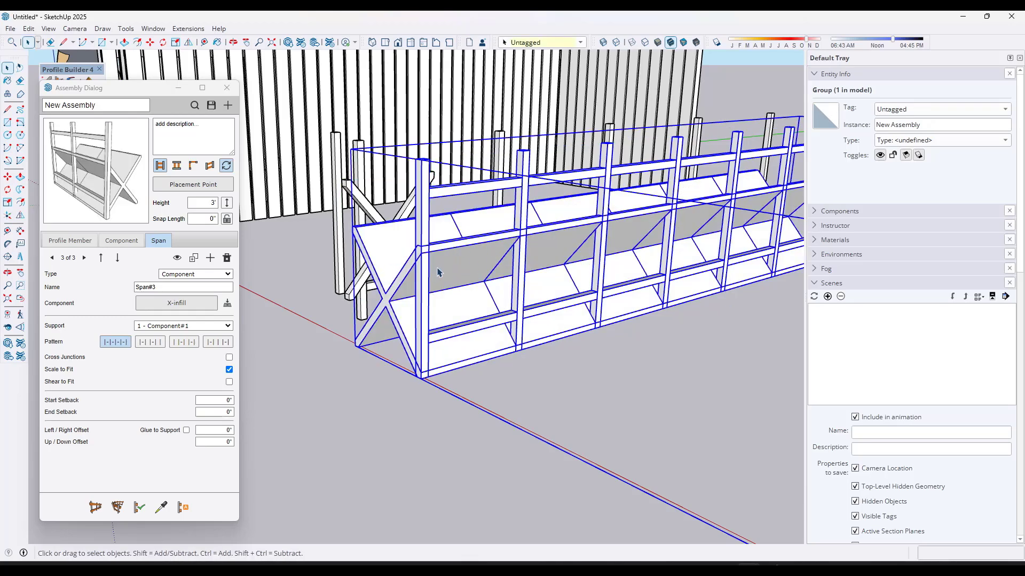
# - Move the loose X-infill brace about 4' 8" to the open area in front of the fence
pyautogui.moveTo(438, 273); pyautogui.dragTo(406, 265, button='middle')
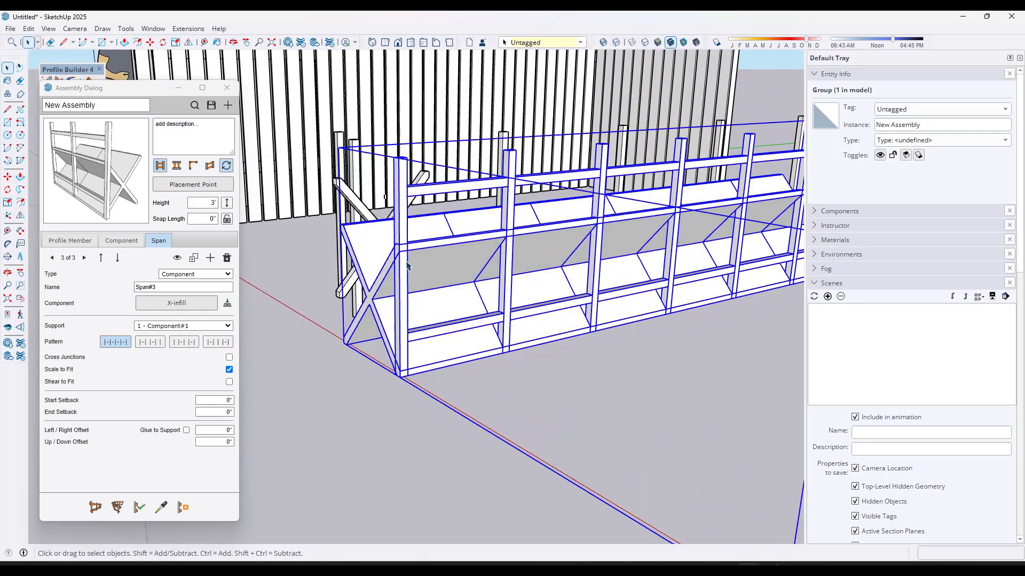
pyautogui.moveTo(466, 278); pyautogui.dragTo(582, 289, button='middle')
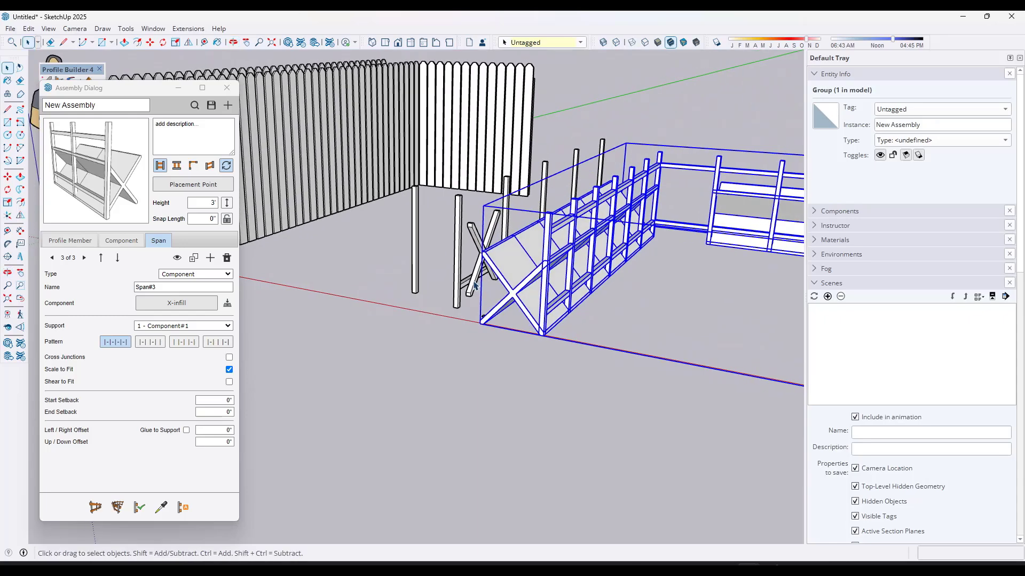
pyautogui.click(473, 281)
pyautogui.press('m')
pyautogui.click(475, 281)
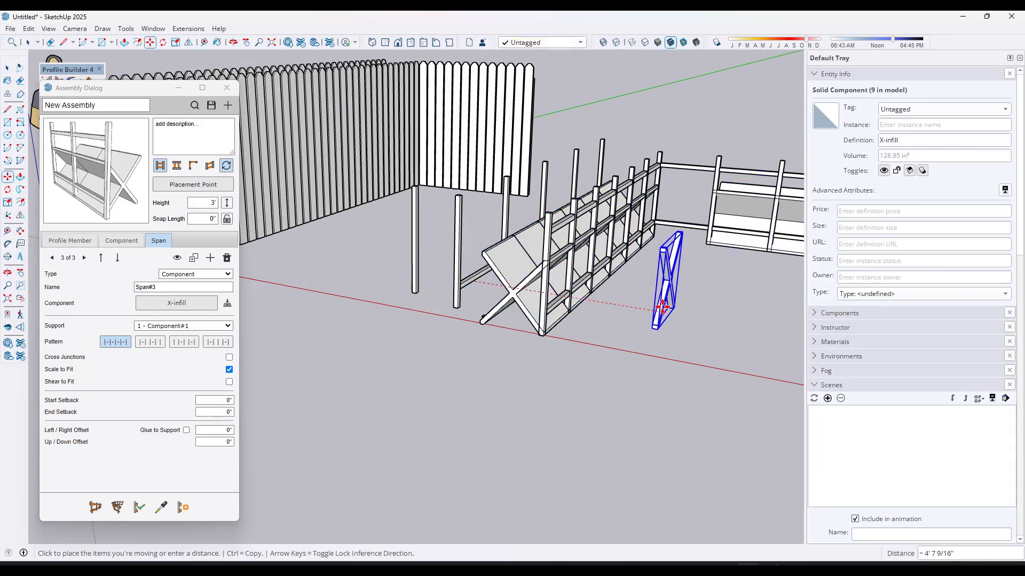
pyautogui.click(663, 307)
pyautogui.scroll(3, 706, 312)
pyautogui.moveTo(707, 311); pyautogui.dragTo(573, 299, button='middle')
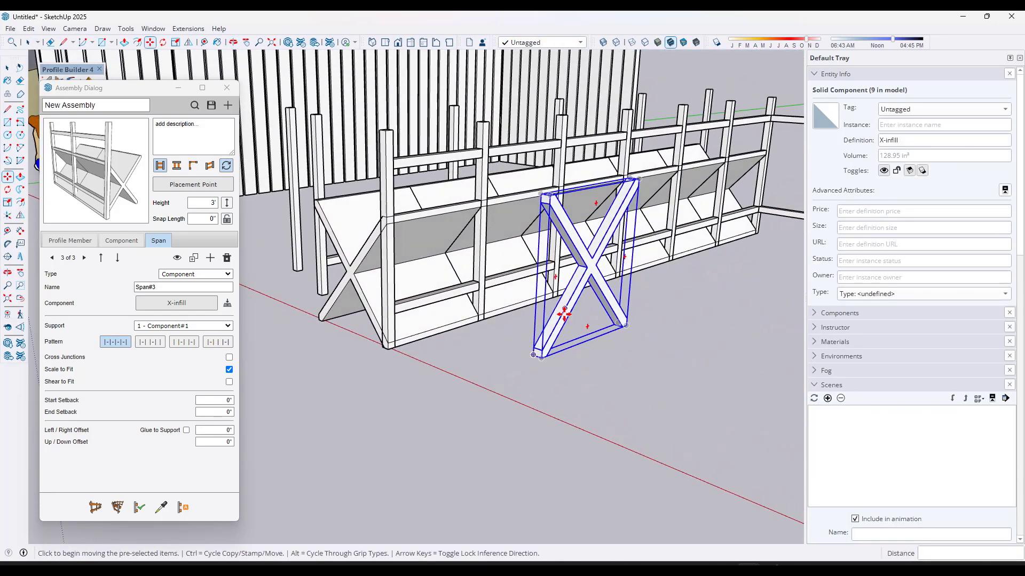
# - Reorient the X-infill component's axes at its lower corner with red along the brace's width, and update the component axes to match
pyautogui.press('space')
pyautogui.doubleClick(553, 347)
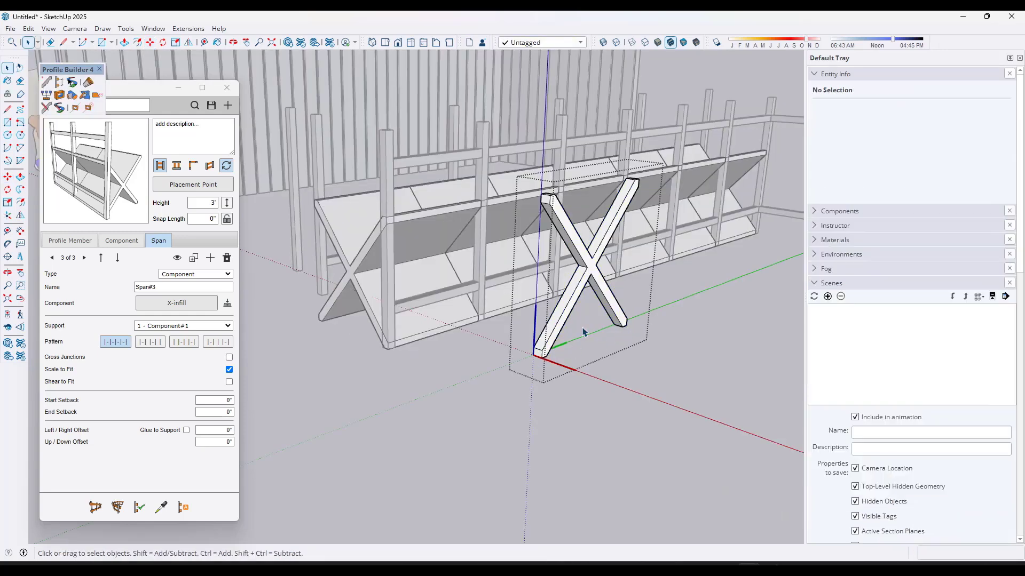
pyautogui.click(8, 215)
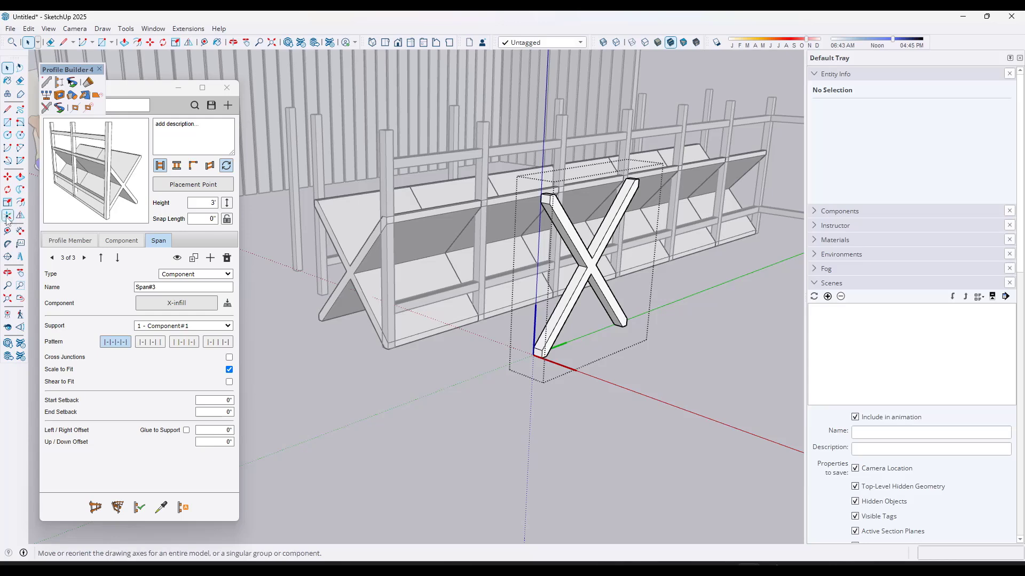
pyautogui.click(534, 354)
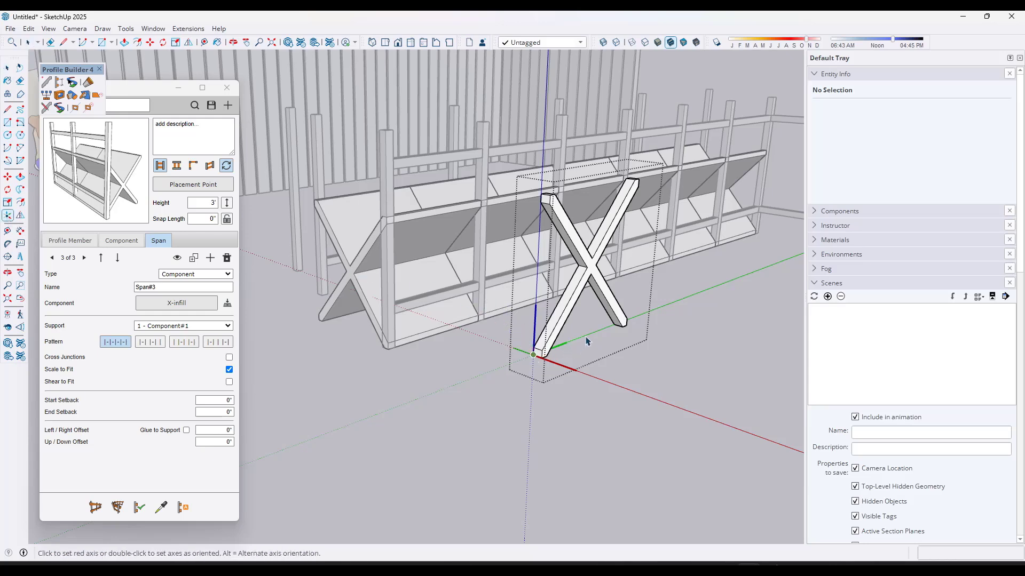
pyautogui.click(586, 340)
pyautogui.click(660, 381)
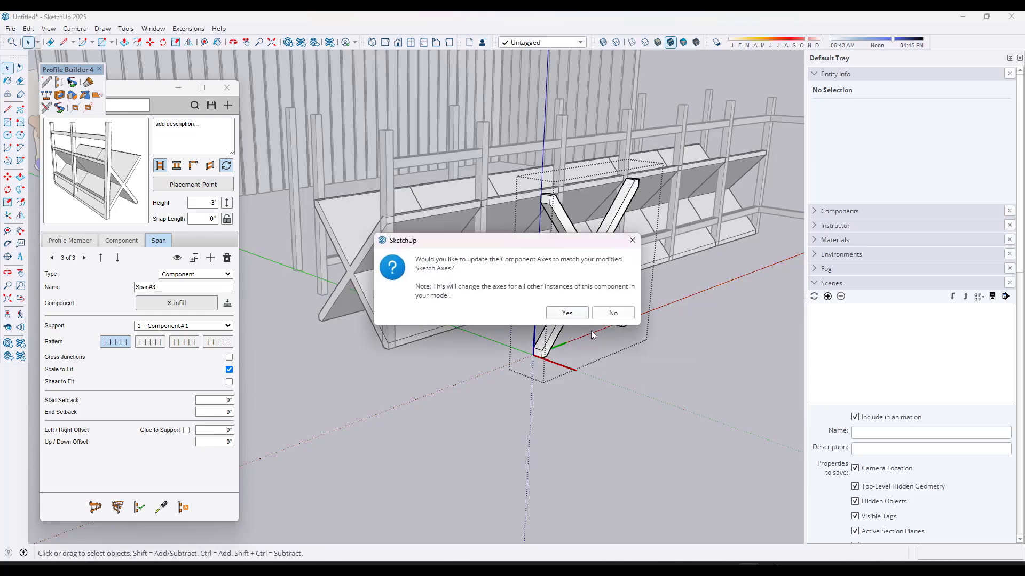
pyautogui.click(568, 315)
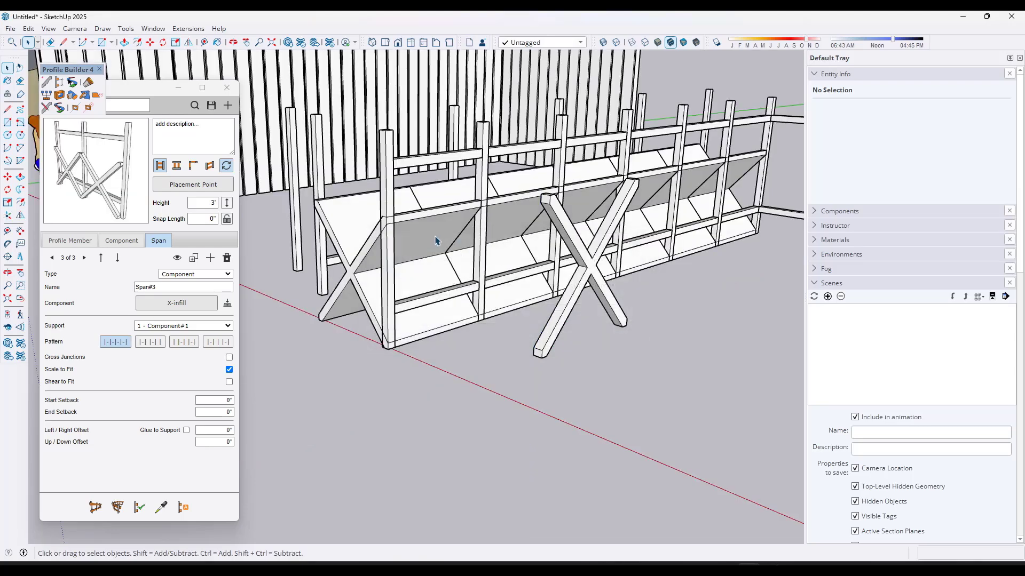
# - Apply the assembly settings to the fence to rebuild its spans with the reoriented X-infill component
pyautogui.click(436, 226)
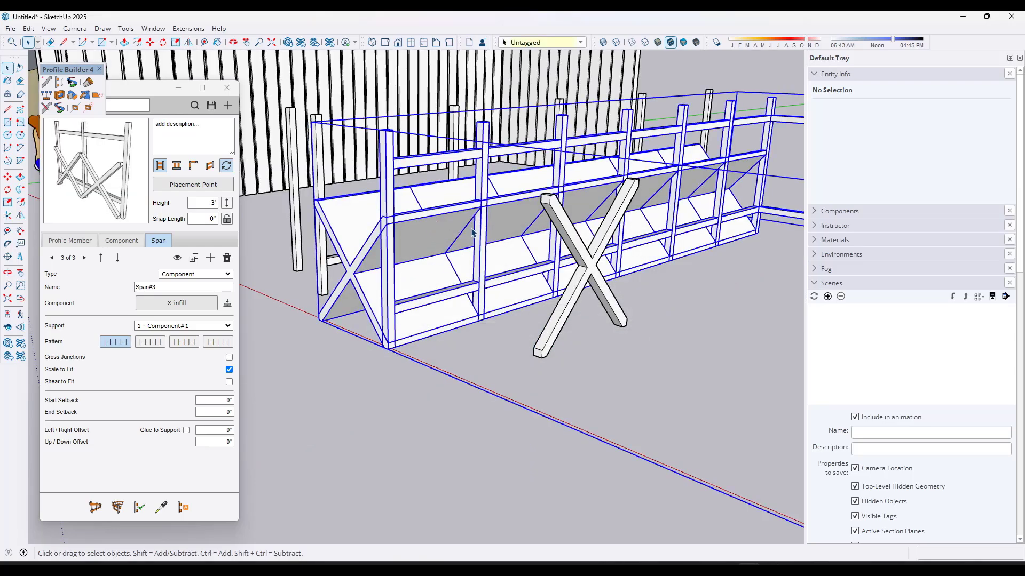
pyautogui.click(137, 510)
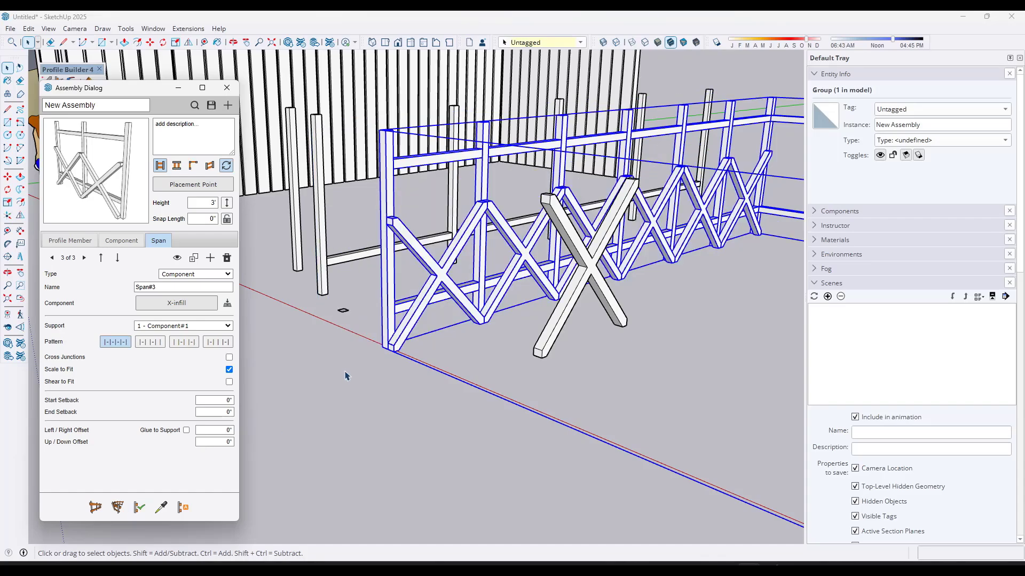
pyautogui.moveTo(414, 317); pyautogui.dragTo(508, 264, button='middle')
pyautogui.scroll(3, 506, 262)
pyautogui.scroll(2, 507, 263)
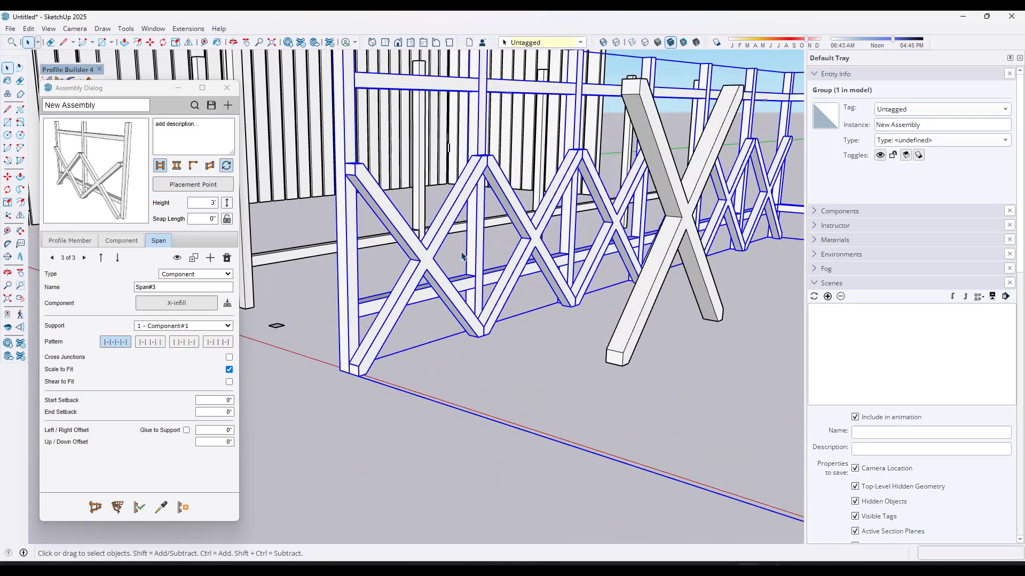
pyautogui.scroll(-5, 442, 267)
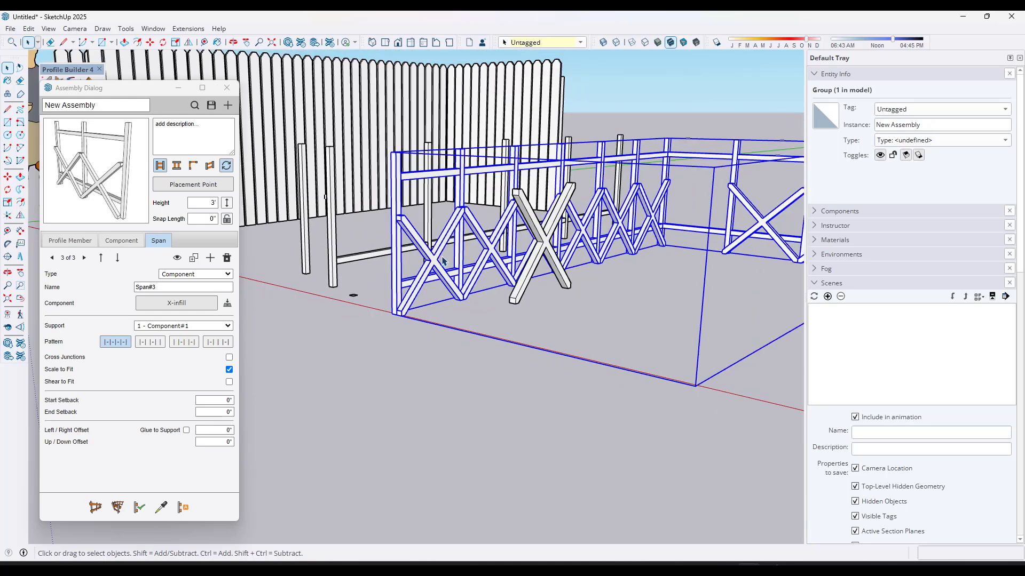
# - Explode the loose X-infill component and rotate its geometry about its lower corner from the green to the red axis direction
pyautogui.click(542, 277)
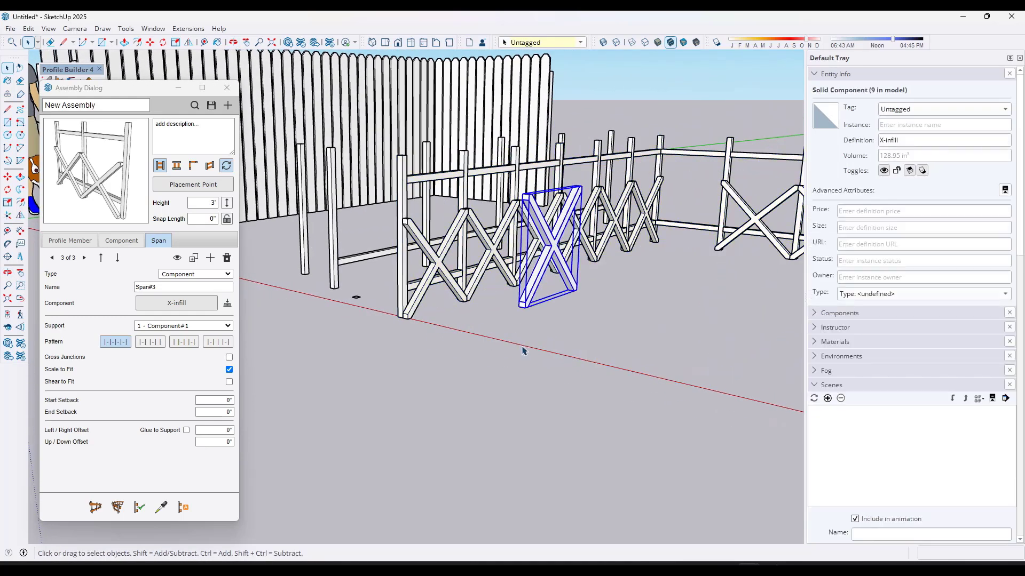
pyautogui.rightClick(536, 299)
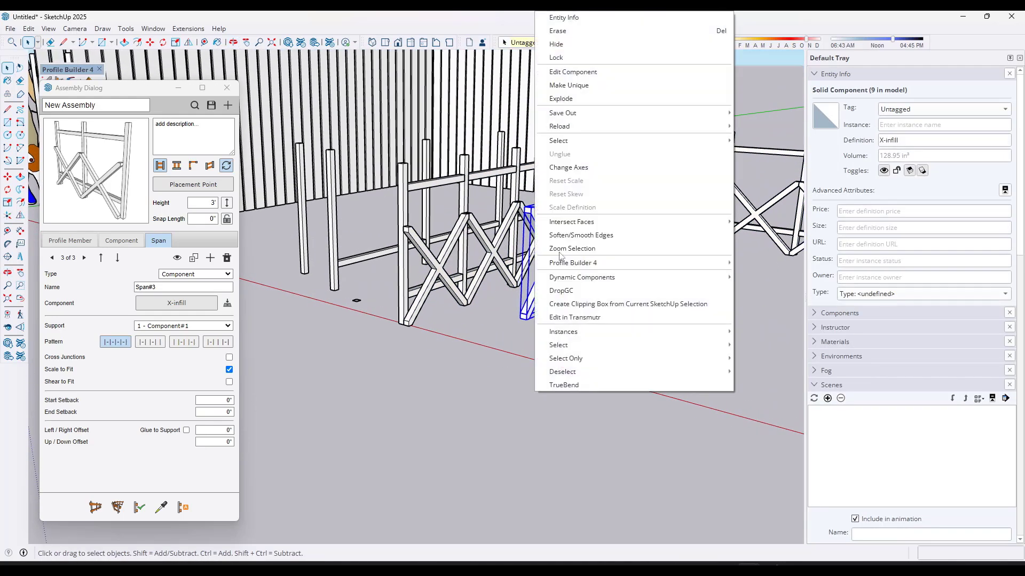
pyautogui.click(561, 98)
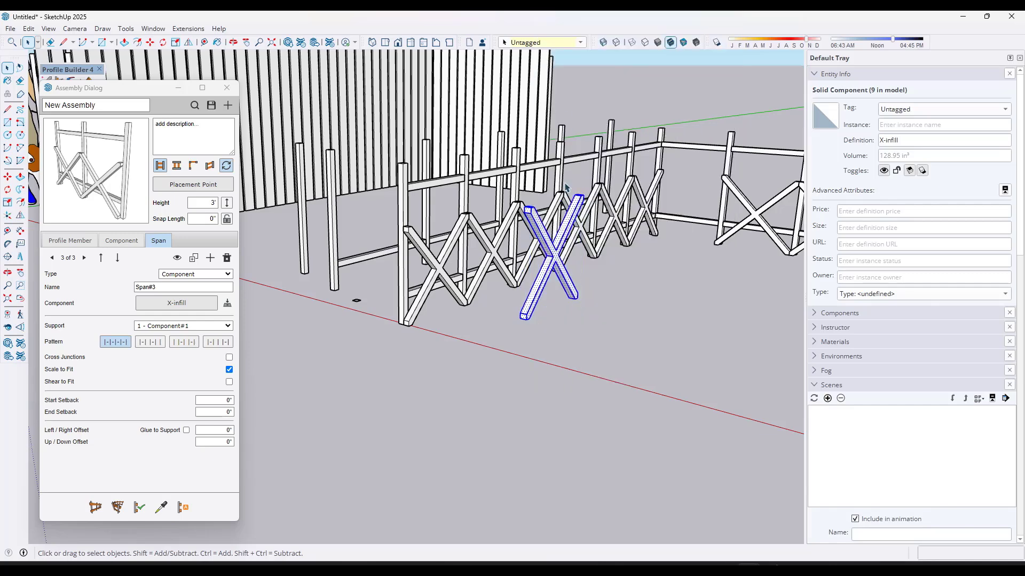
pyautogui.scroll(3, 522, 325)
pyautogui.scroll(1, 522, 326)
pyautogui.press('q')
pyautogui.click(509, 327)
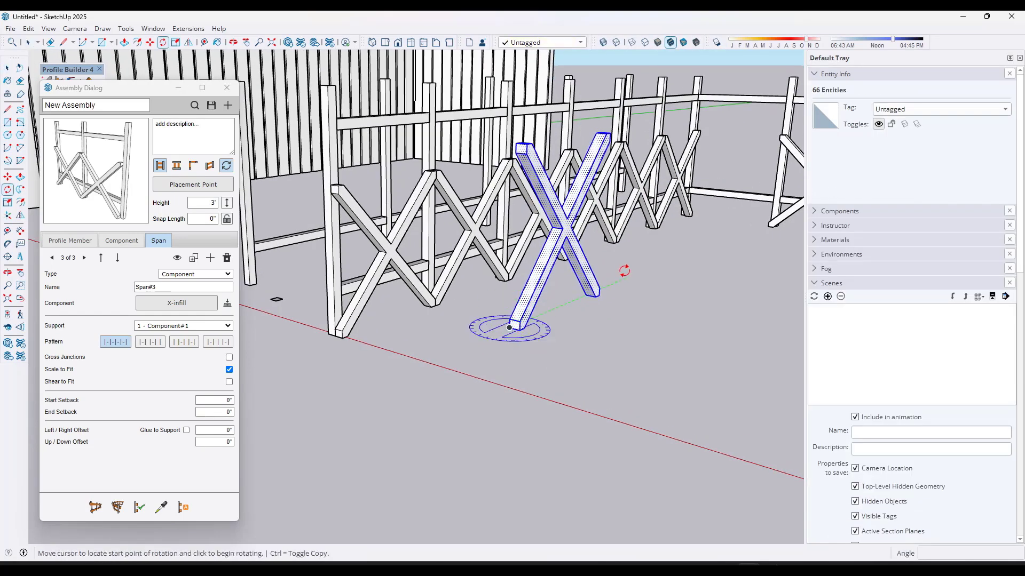
pyautogui.click(621, 274)
pyautogui.click(673, 369)
pyautogui.press('space')
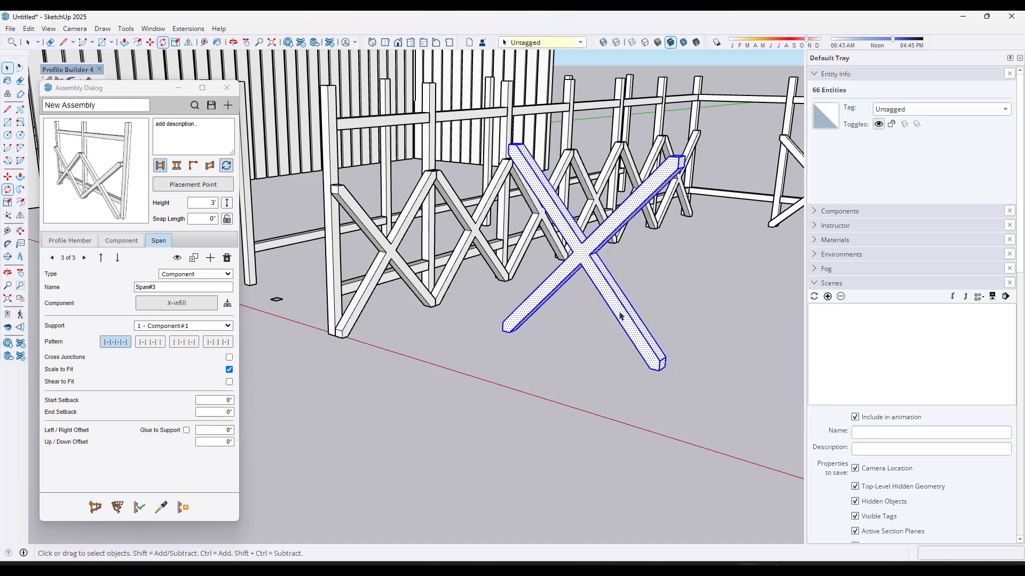
# - Make the rotated X brace a new component with the default settings and check its axes in the editing context
pyautogui.rightClick(618, 307)
pyautogui.click(660, 100)
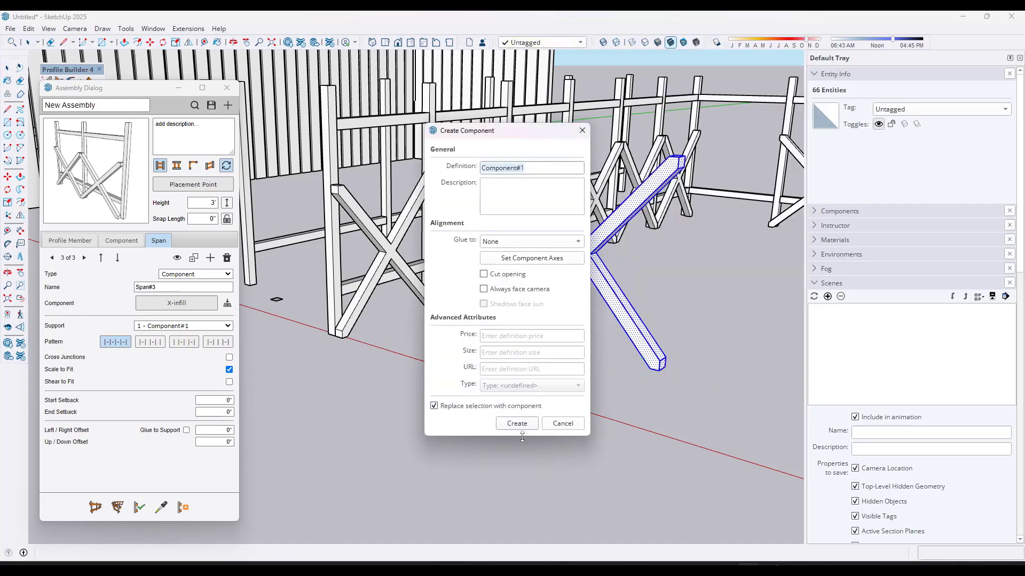
pyautogui.click(517, 423)
pyautogui.doubleClick(660, 365)
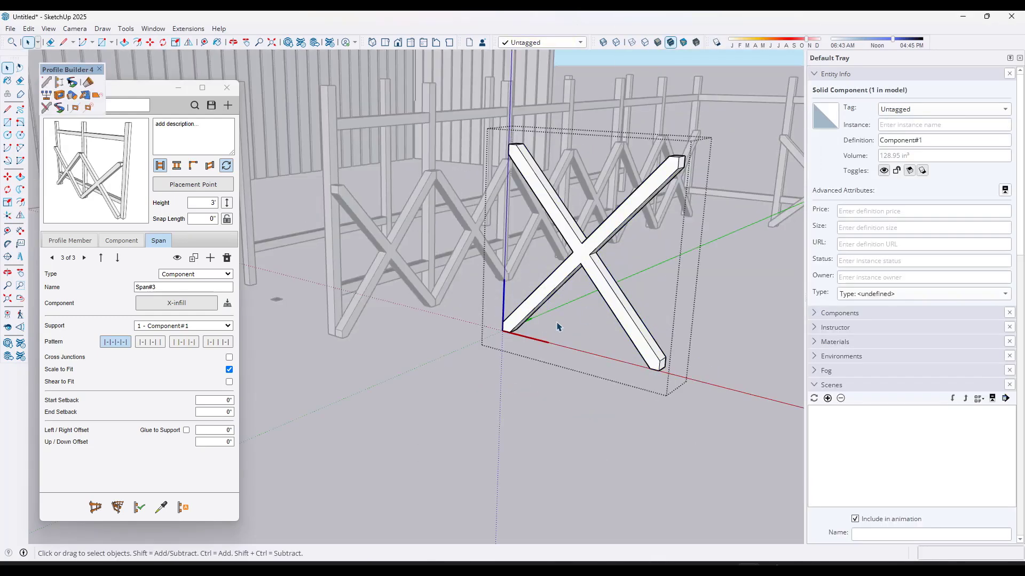
pyautogui.click(486, 349)
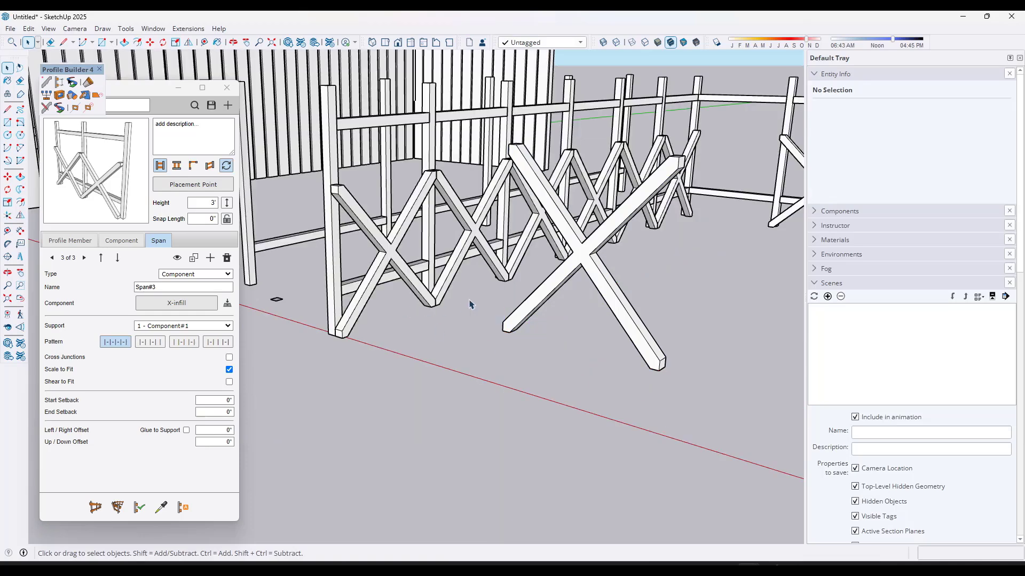
# - Select the X-braced fence assembly and set the third span's start setback to 1 1/2"
pyautogui.click(384, 259)
pyautogui.scroll(3, 375, 260)
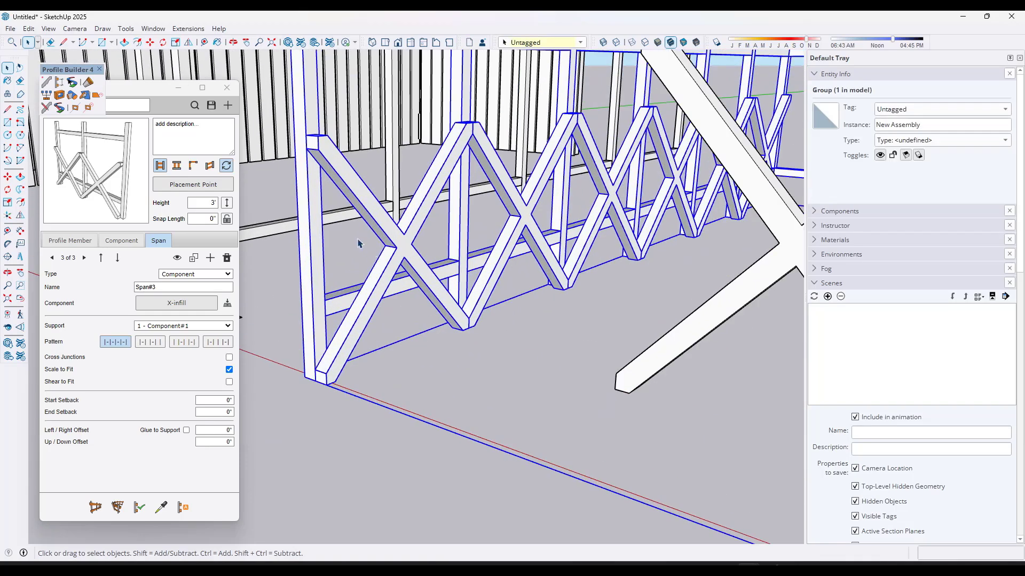
pyautogui.click(218, 400)
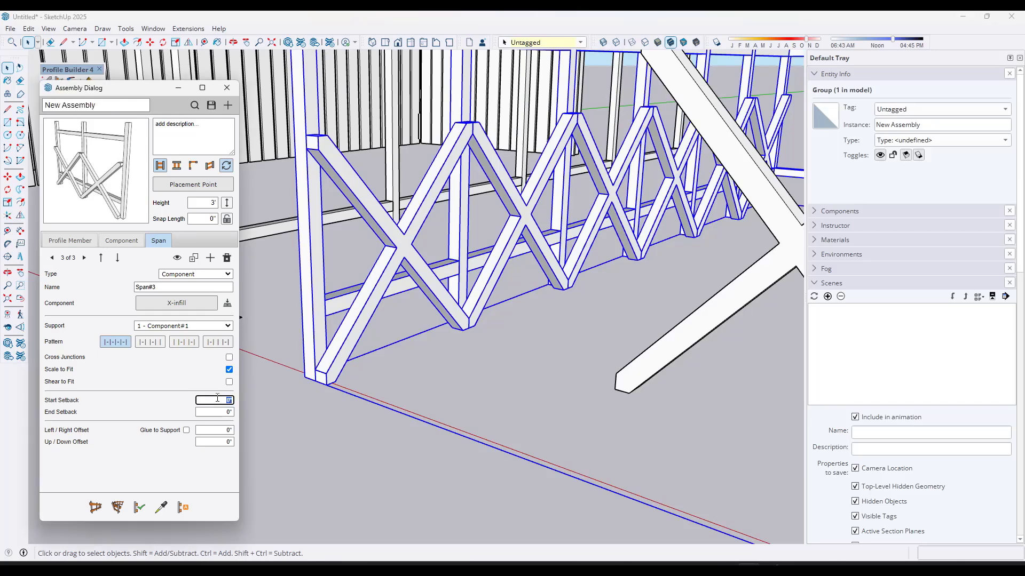
pyautogui.write('1 1/2')
pyautogui.press('Return')
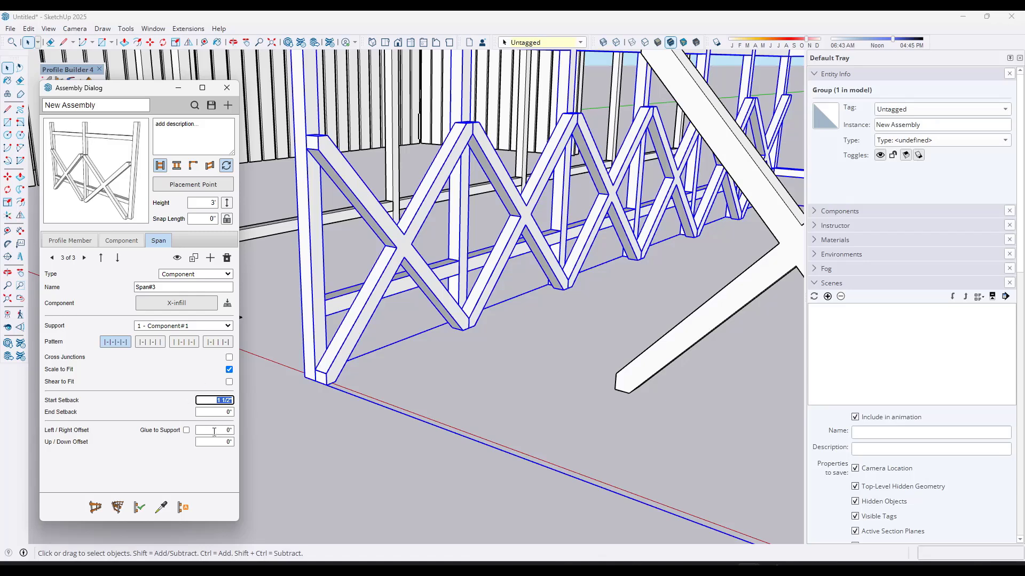
# - Set the X-infill span's left/right offset to 1 1/2" and its up/down offset to 6", and apply the settings to the fence
pyautogui.click(214, 431)
pyautogui.write('1 1/2')
pyautogui.press('Return')
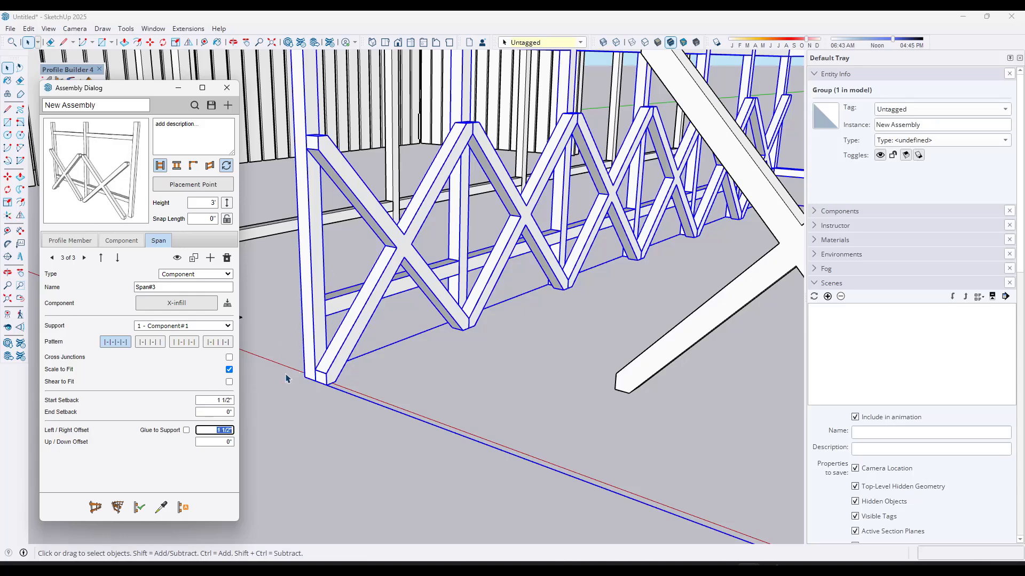
pyautogui.click(213, 443)
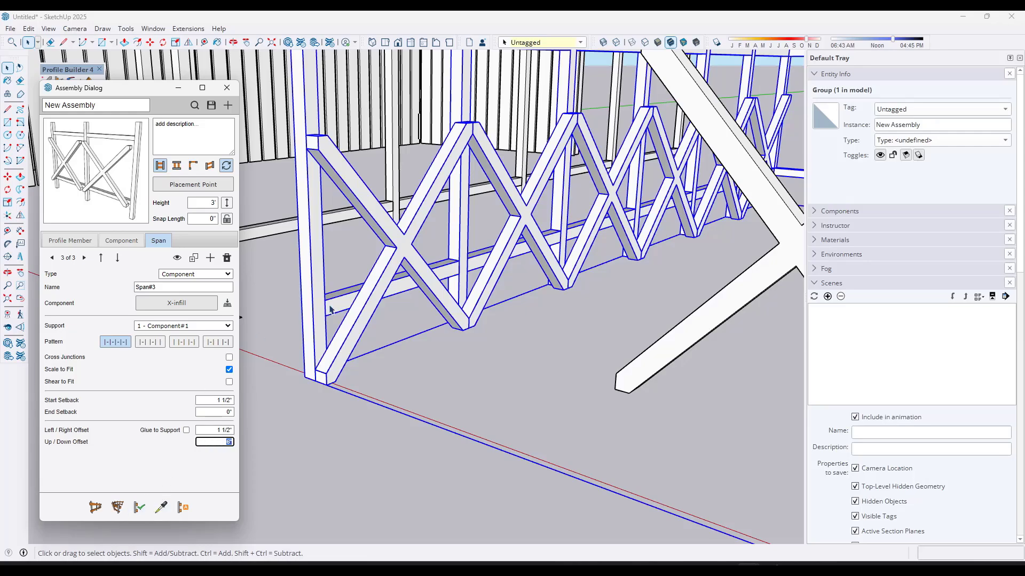
pyautogui.click(139, 509)
# - Set the X-infill span's left/right offset to -1 1/2" and apply it to the fence
pyautogui.moveTo(331, 364); pyautogui.dragTo(370, 359, button='middle')
pyautogui.click(211, 430)
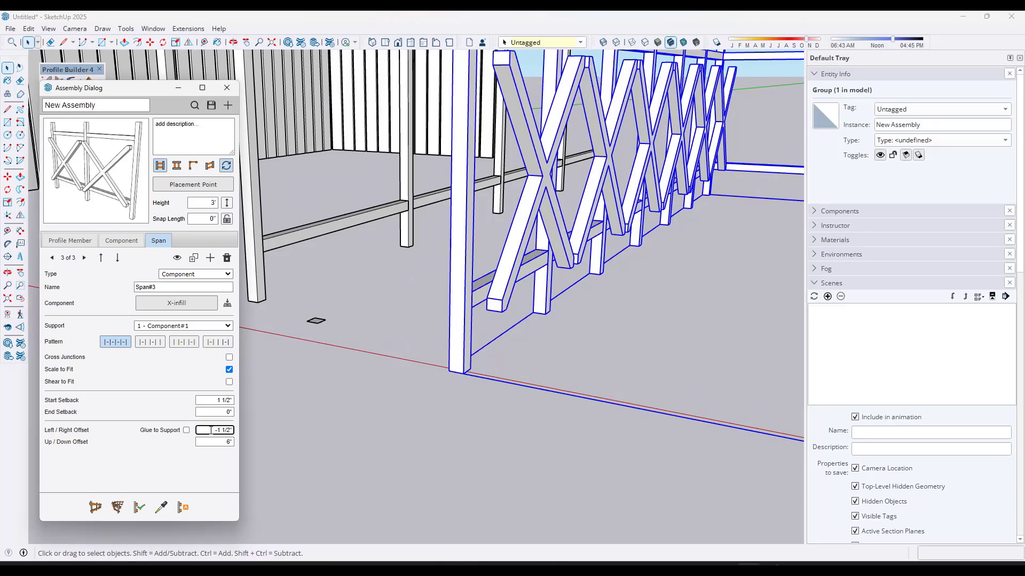
pyautogui.click(139, 507)
# - Raise the X-infill braces onto the lower rail by setting the span's up/down offset to 7 1/2", and apply it to the fence
pyautogui.scroll(-2, 623, 299)
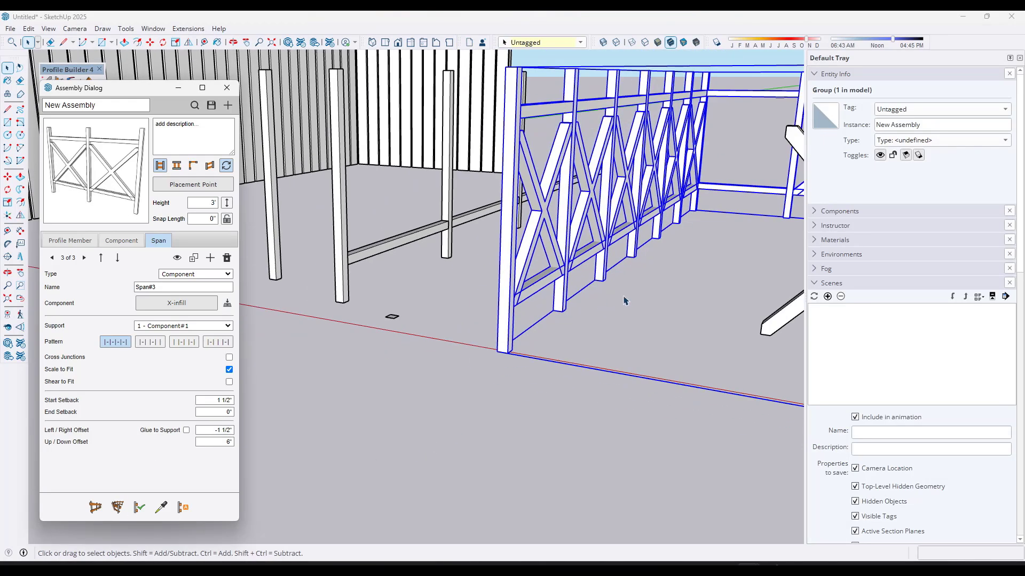
pyautogui.moveTo(626, 300); pyautogui.dragTo(352, 291, button='middle')
pyautogui.scroll(3, 349, 290)
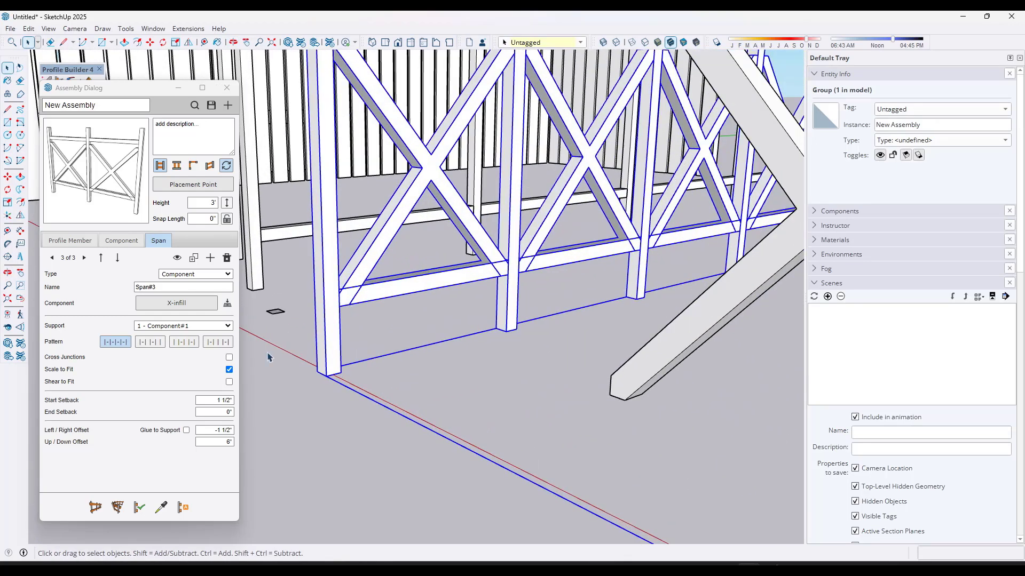
pyautogui.click(215, 444)
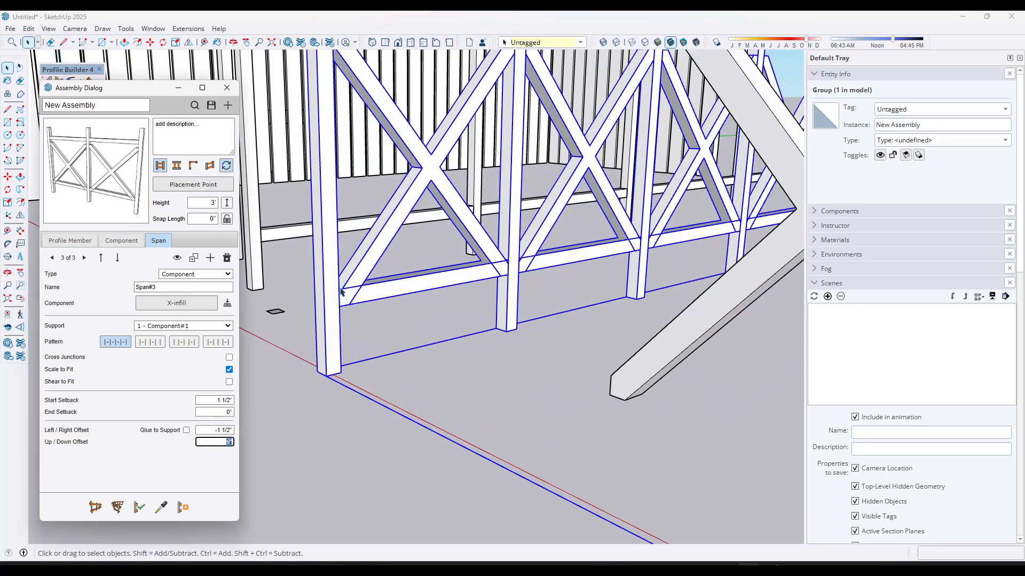
pyautogui.write('7.5')
pyautogui.press('Return')
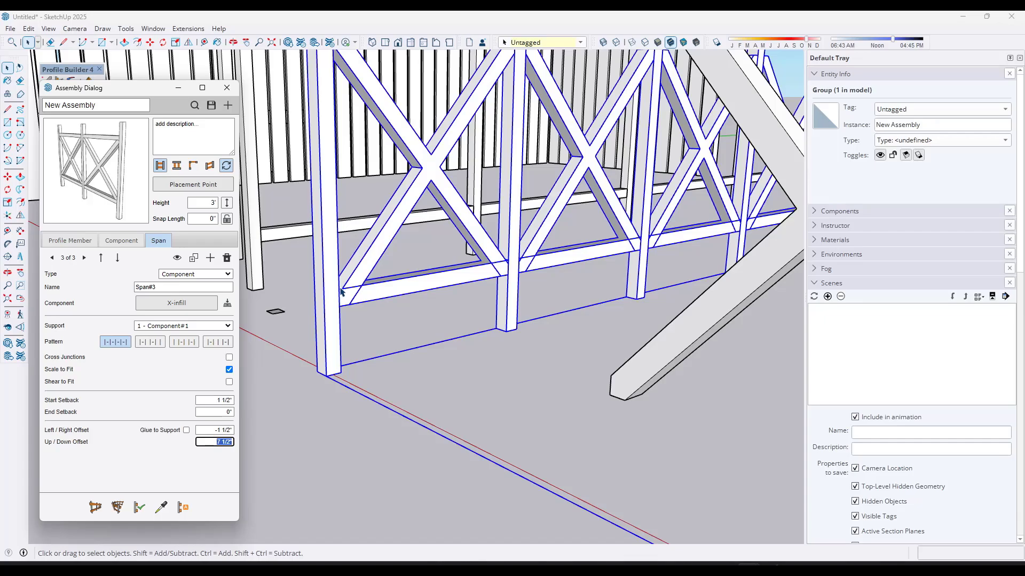
pyautogui.scroll(-3, 395, 517)
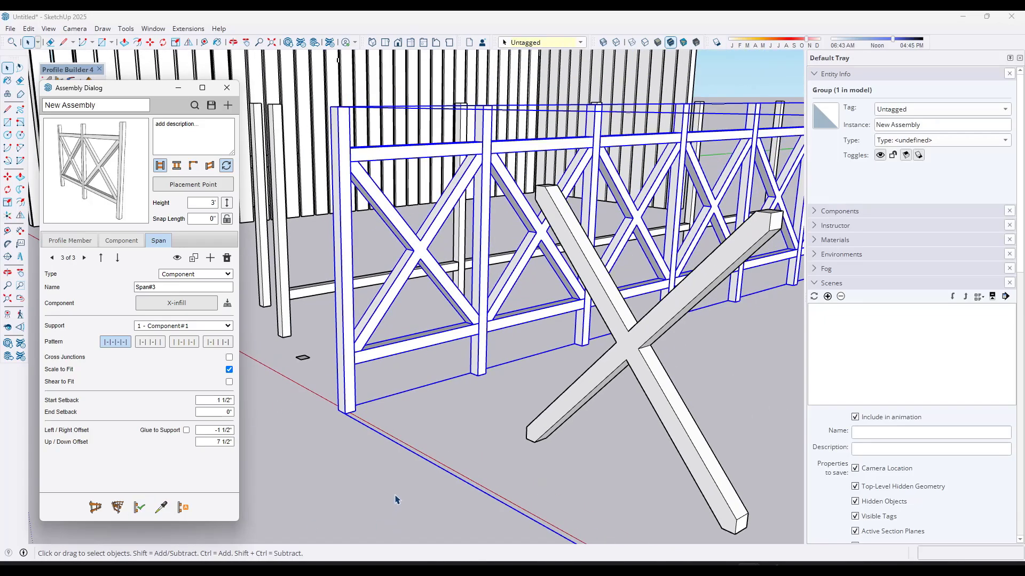
pyautogui.moveTo(464, 440); pyautogui.dragTo(439, 316, button='middle')
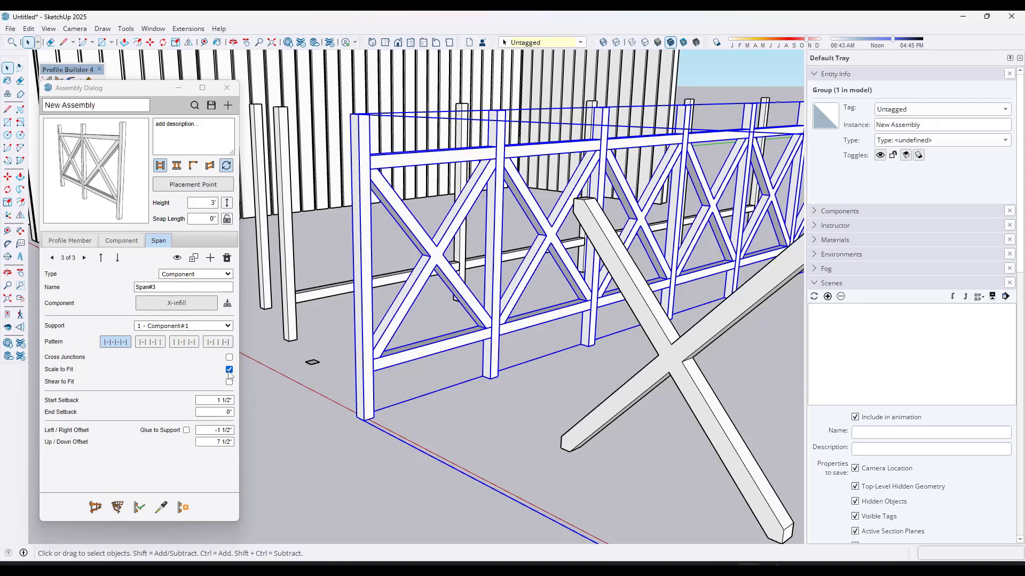
# - Enable cross junctions for the X-infill span and apply the change to the fence
pyautogui.scroll(-6, 352, 296)
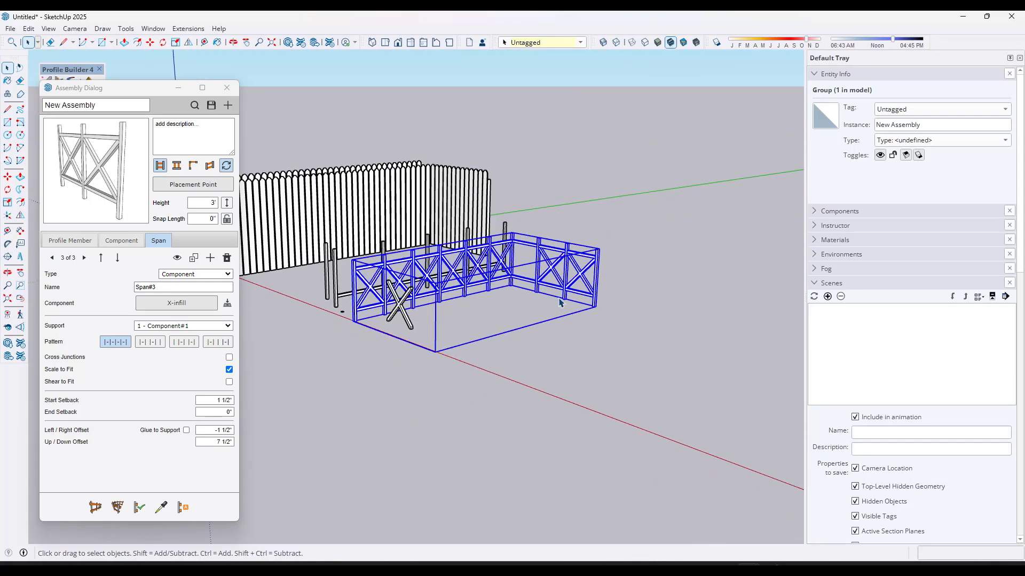
pyautogui.moveTo(559, 302); pyautogui.dragTo(469, 325, button='middle')
pyautogui.scroll(5, 469, 325)
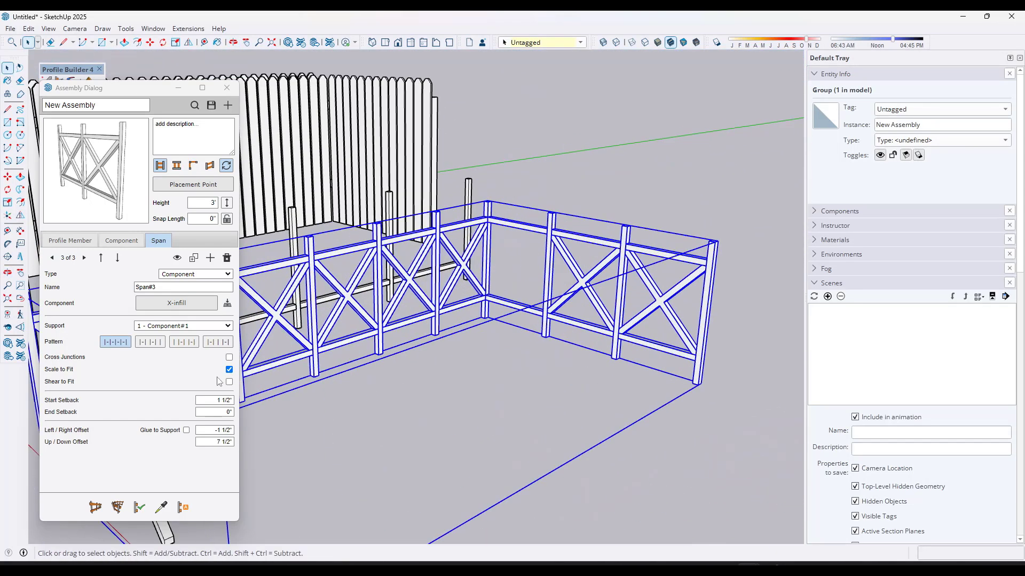
pyautogui.click(229, 358)
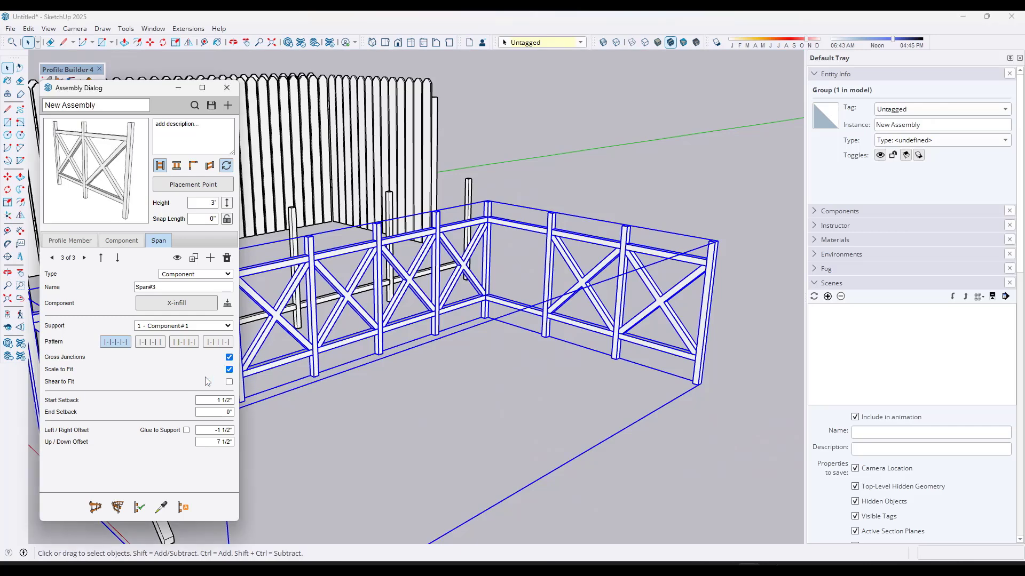
pyautogui.click(143, 510)
pyautogui.scroll(-6, 602, 345)
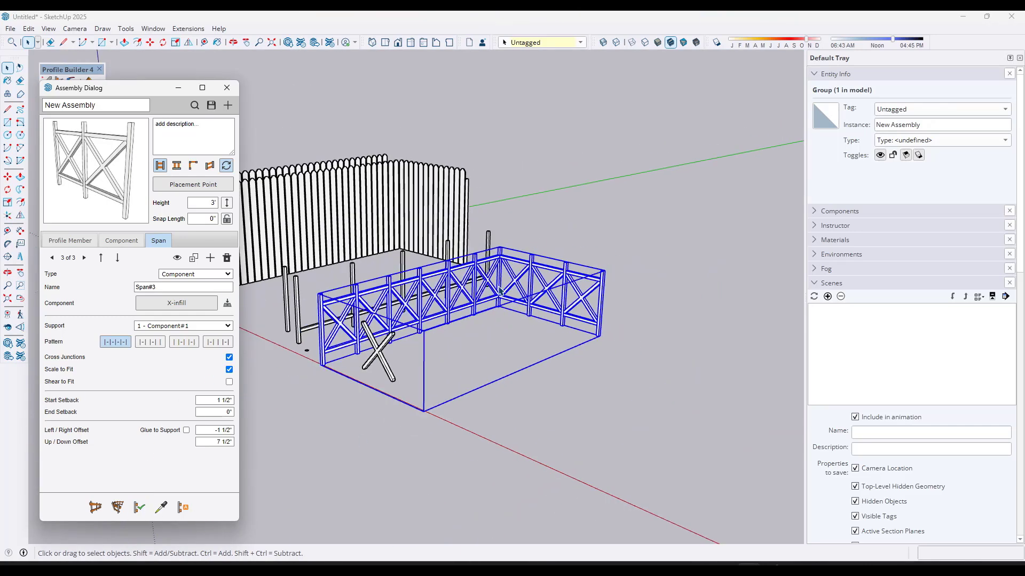
# - Build a new straight run of the X-braced fence assembly, about 12' long, in the open area beside the existing fence
pyautogui.moveTo(601, 345)
pyautogui.mouseDown(button='middle')
pyautogui.moveTo(568, 304)
pyautogui.moveTo(488, 320)
pyautogui.mouseUp(button='middle')
pyautogui.click(95, 507)
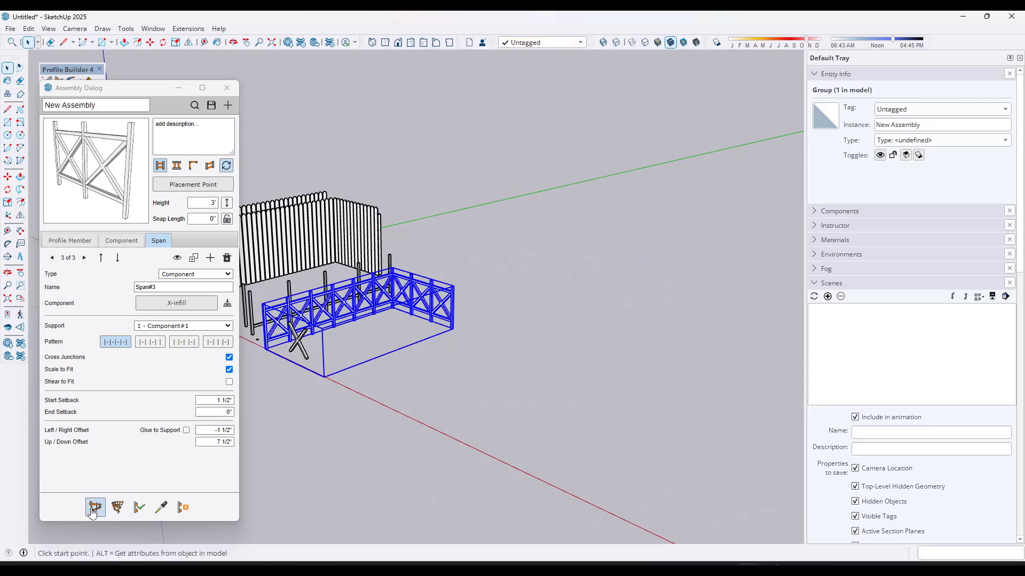
pyautogui.click(407, 383)
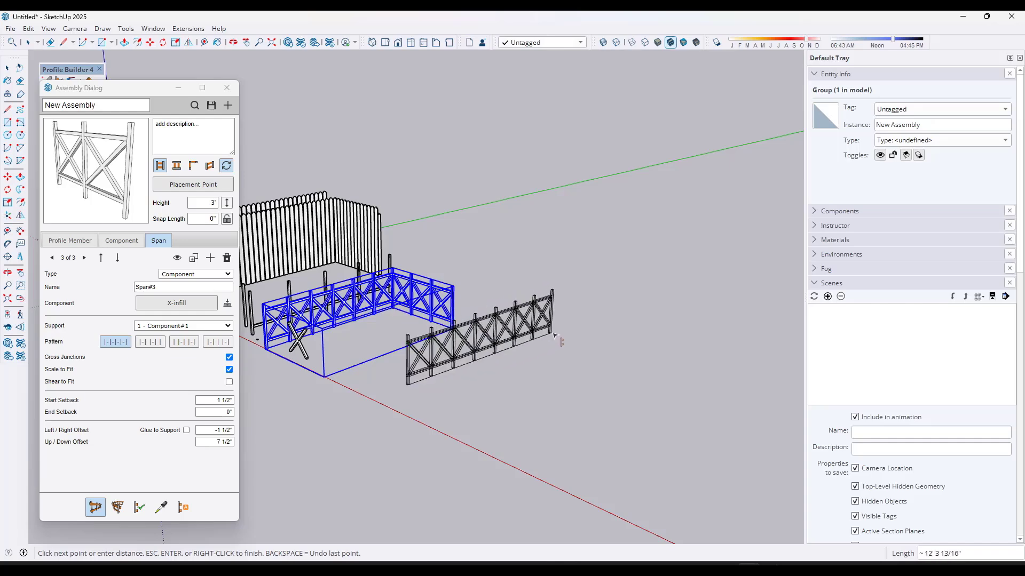
pyautogui.click(546, 336)
pyautogui.press('space')
pyautogui.scroll(5, 427, 350)
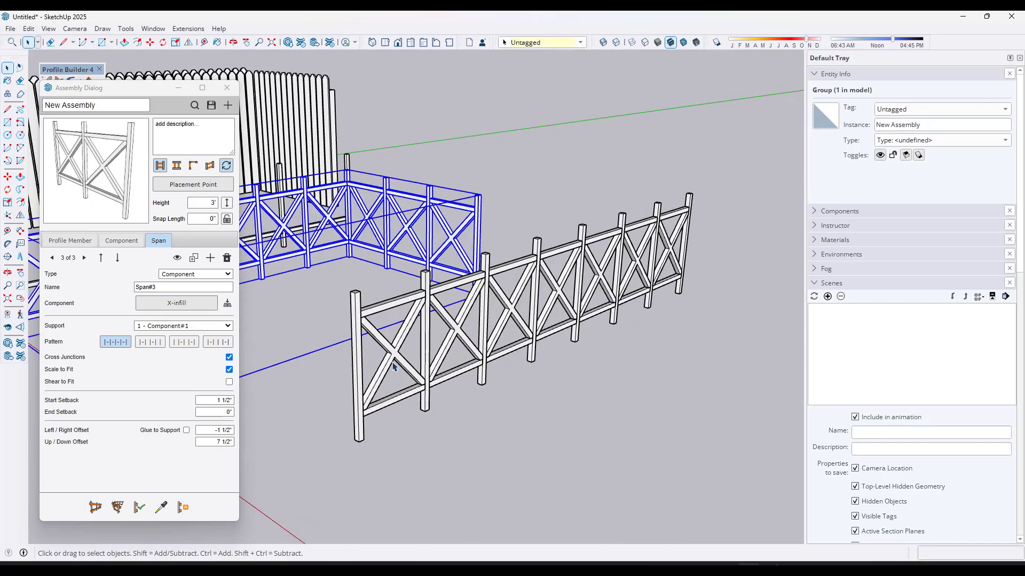
# - Examine the new fence run and the type options available for its third span
pyautogui.scroll(-2, 484, 325)
pyautogui.moveTo(543, 336); pyautogui.dragTo(533, 312, button='middle')
pyautogui.scroll(2, 409, 340)
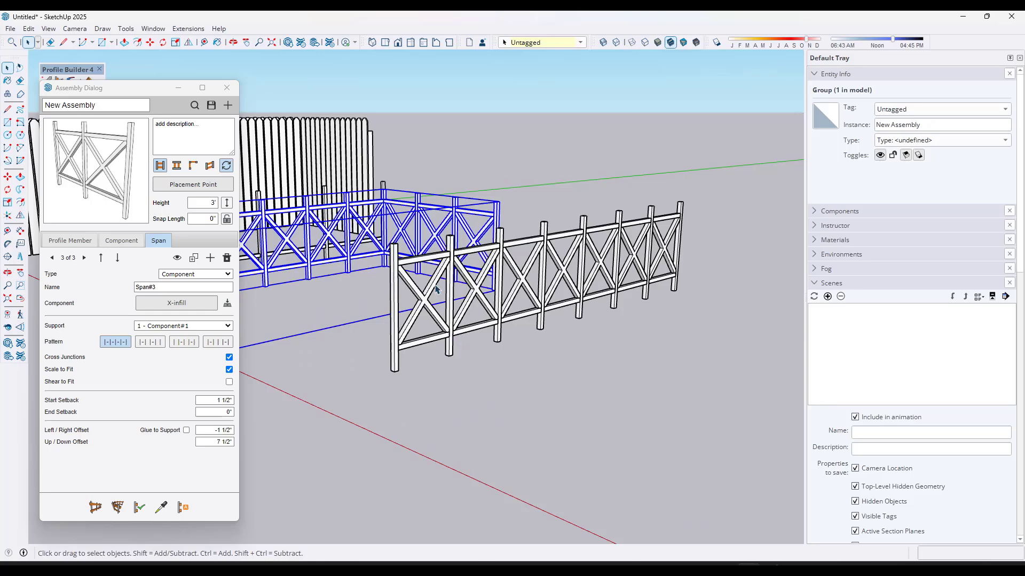
pyautogui.scroll(-2, 482, 365)
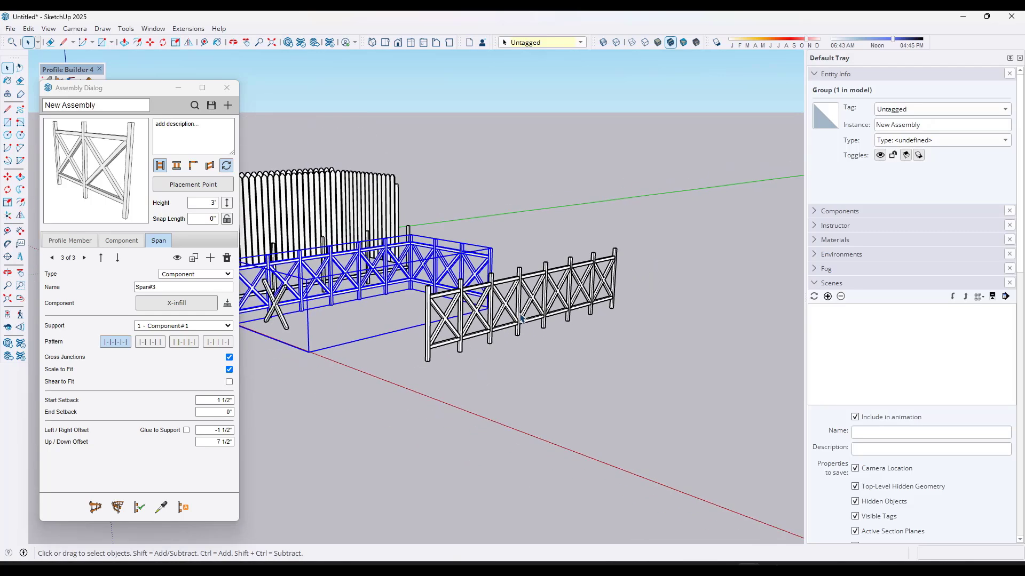
pyautogui.moveTo(522, 318); pyautogui.dragTo(470, 344, button='middle')
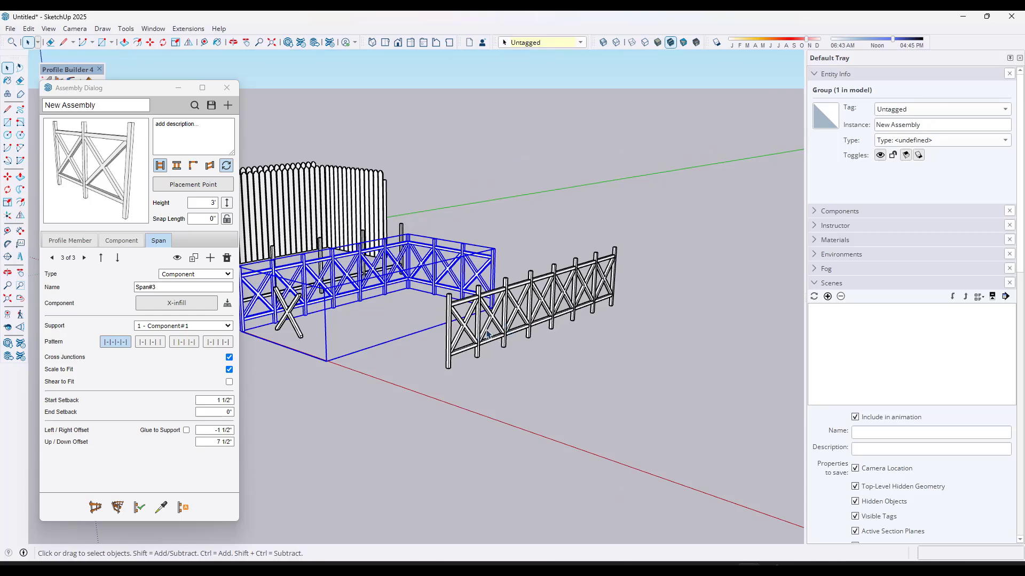
pyautogui.click(222, 274)
pyautogui.click(203, 302)
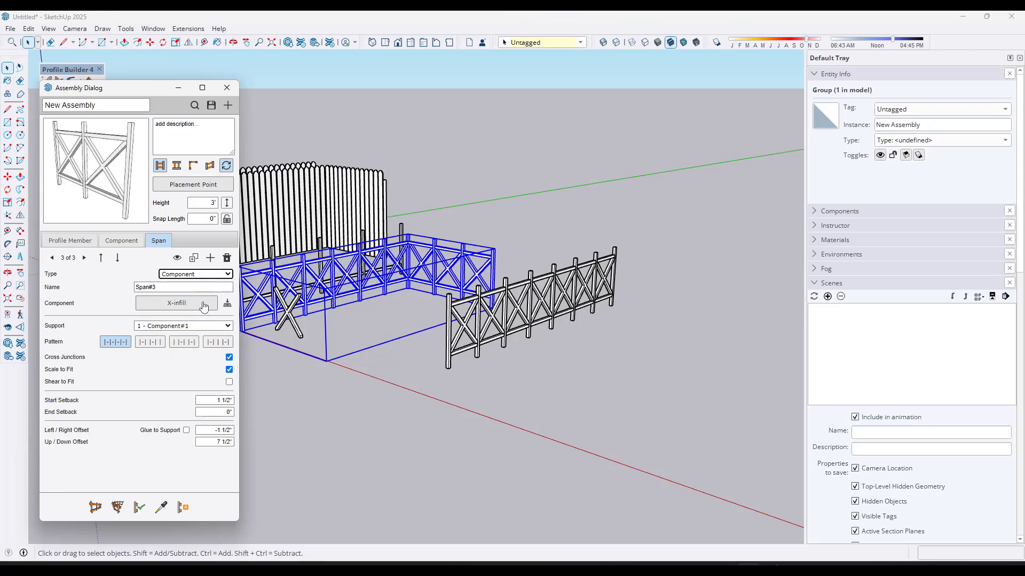
pyautogui.click(198, 276)
pyautogui.click(191, 301)
# - Draw a rectangle of about 1' 10 1/2" by 1' 8" filling the straight run's second bay between posts and rails
pyautogui.moveTo(458, 327); pyautogui.dragTo(538, 308, button='middle')
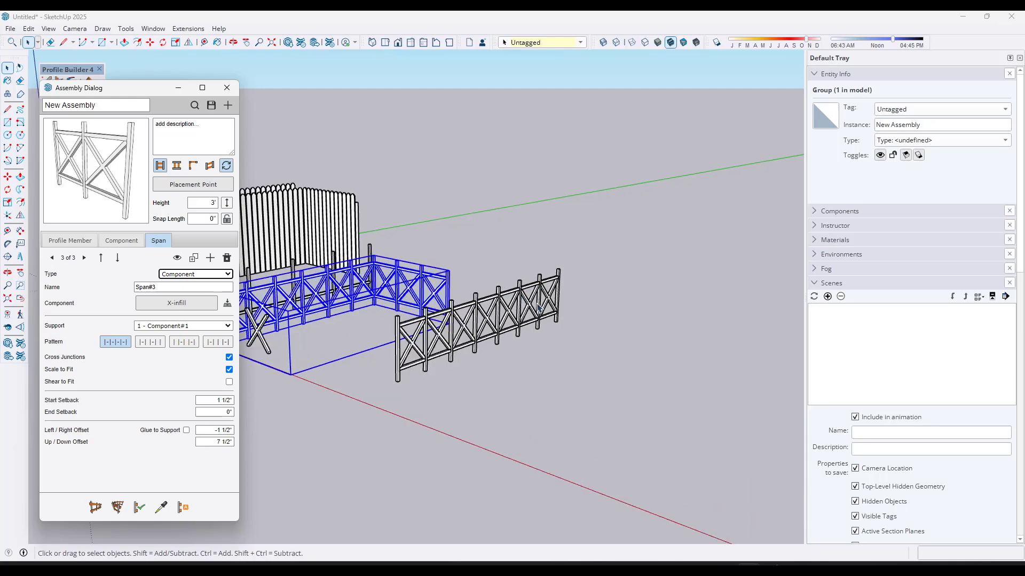
pyautogui.moveTo(451, 347); pyautogui.dragTo(482, 332, button='middle')
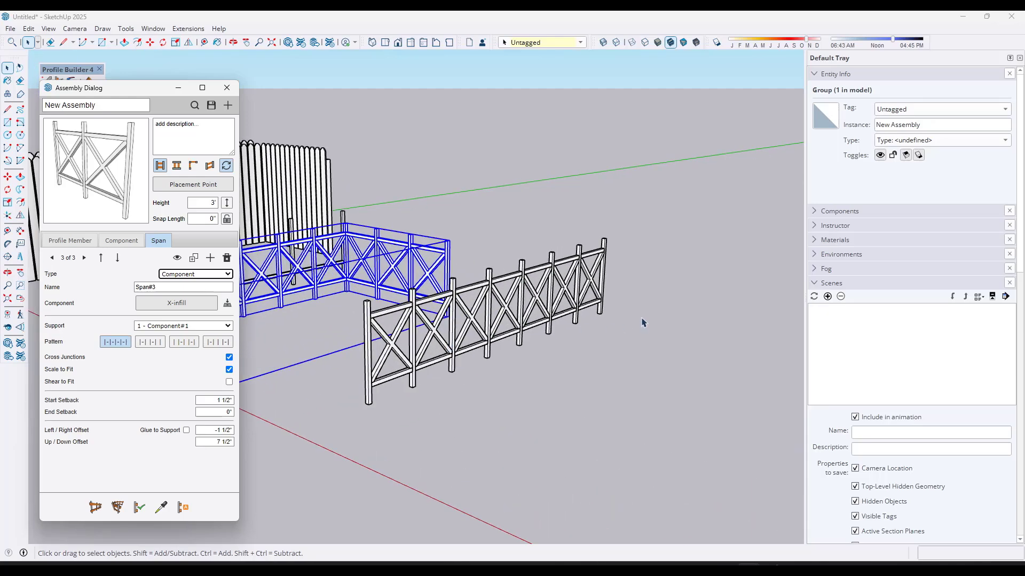
pyautogui.moveTo(643, 322); pyautogui.dragTo(582, 334, button='middle')
pyautogui.scroll(6, 521, 342)
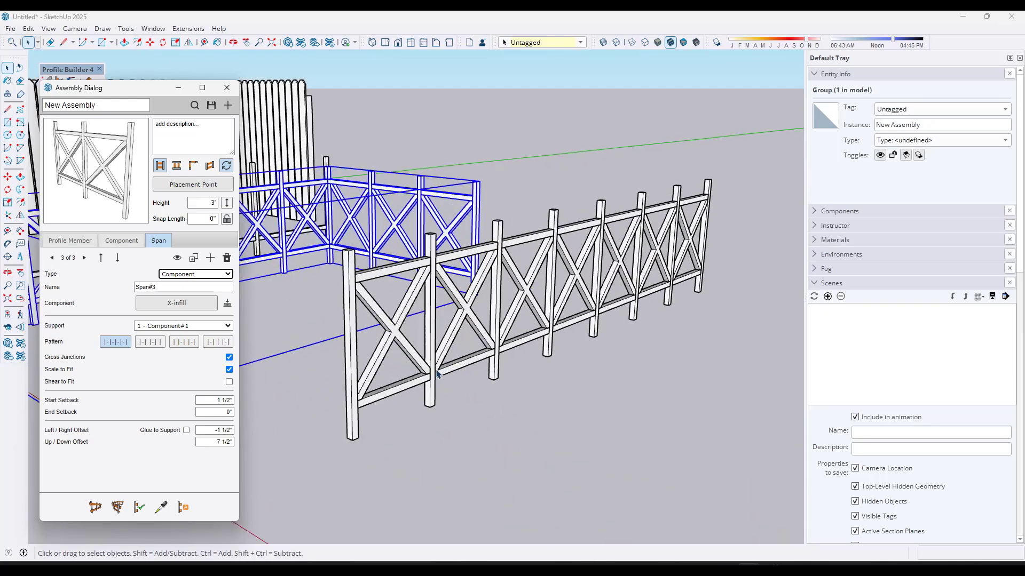
pyautogui.click(435, 376)
pyautogui.press('r')
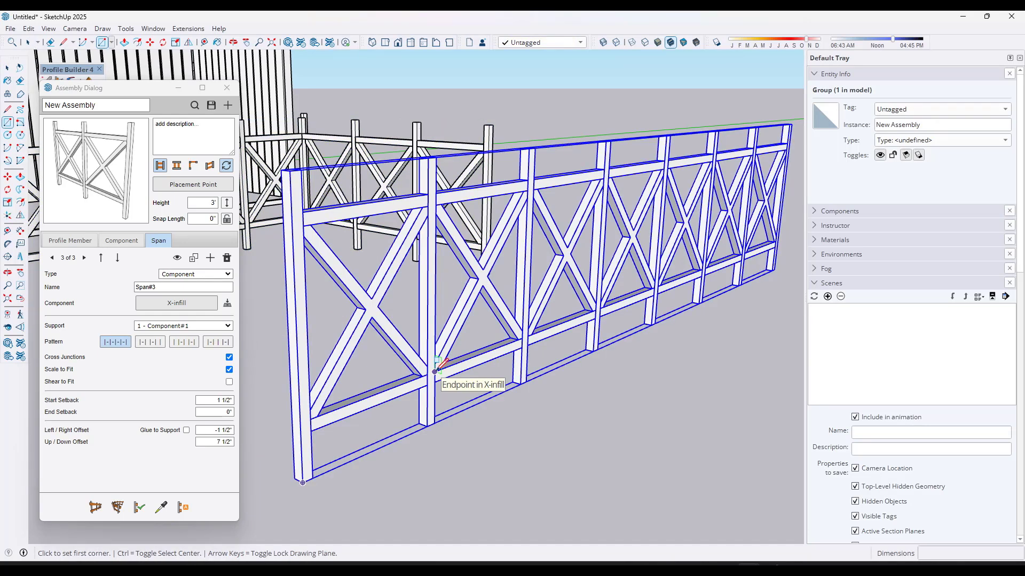
pyautogui.click(435, 371)
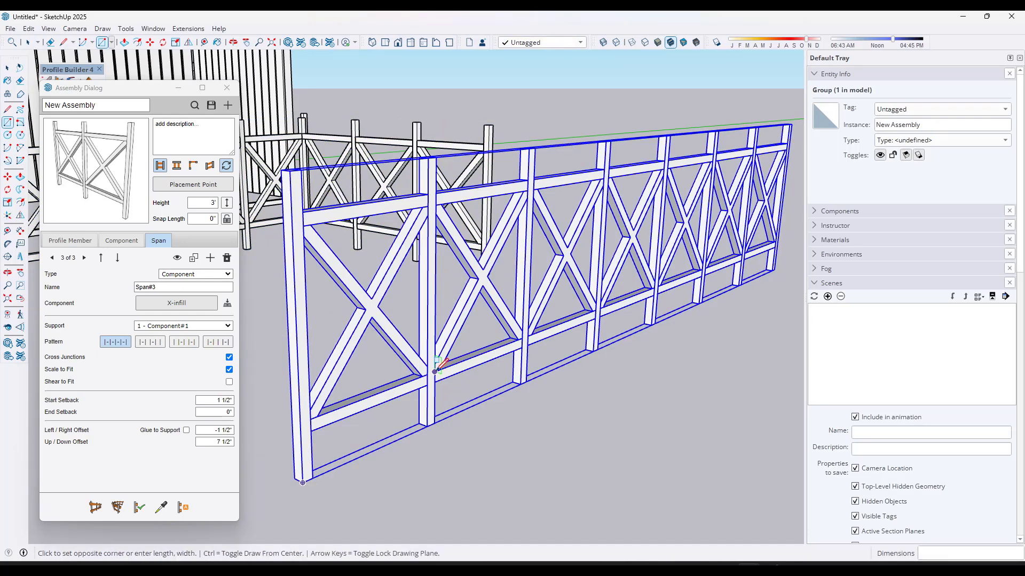
pyautogui.click(527, 190)
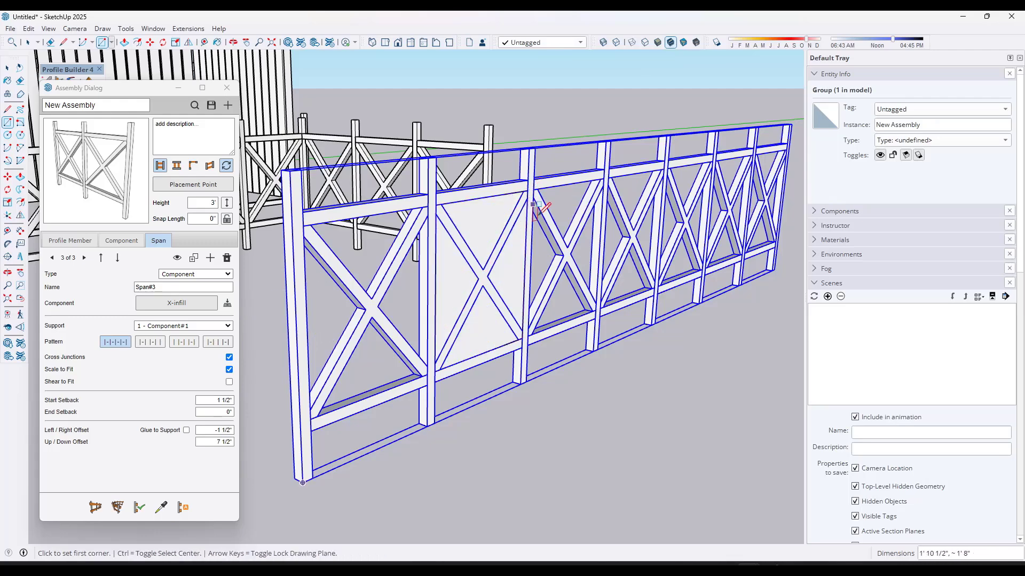
# - Move the new rectangular face and its edges out of the bay into the open space in front of the fence
pyautogui.press('space')
pyautogui.scroll(2, 487, 218)
pyautogui.moveTo(483, 219); pyautogui.dragTo(457, 199, button='middle')
pyautogui.moveTo(457, 199); pyautogui.dragTo(465, 240)
pyautogui.press('space')
pyautogui.doubleClick(478, 243)
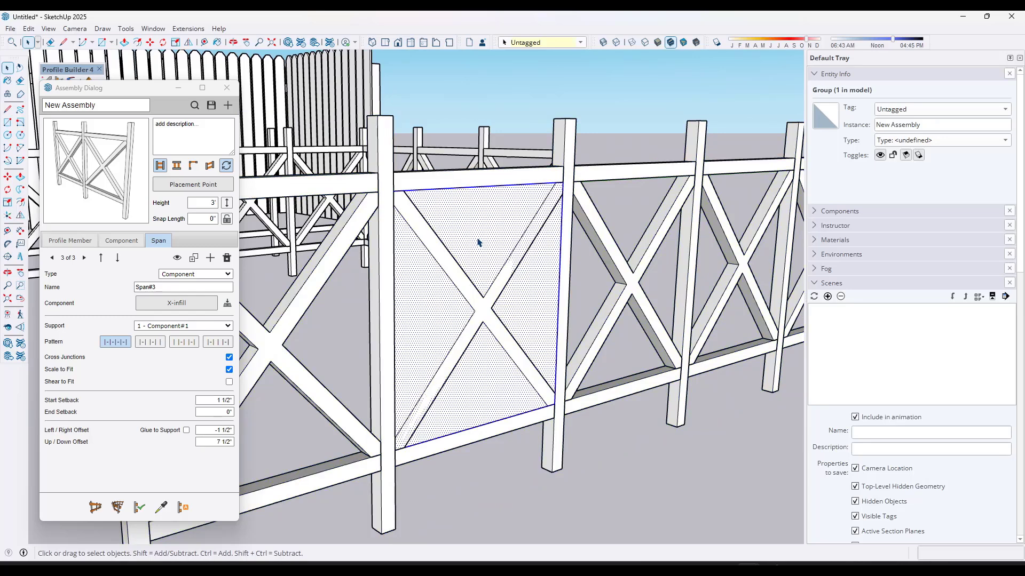
pyautogui.press('m')
pyautogui.click(476, 237)
pyautogui.scroll(-3, 512, 254)
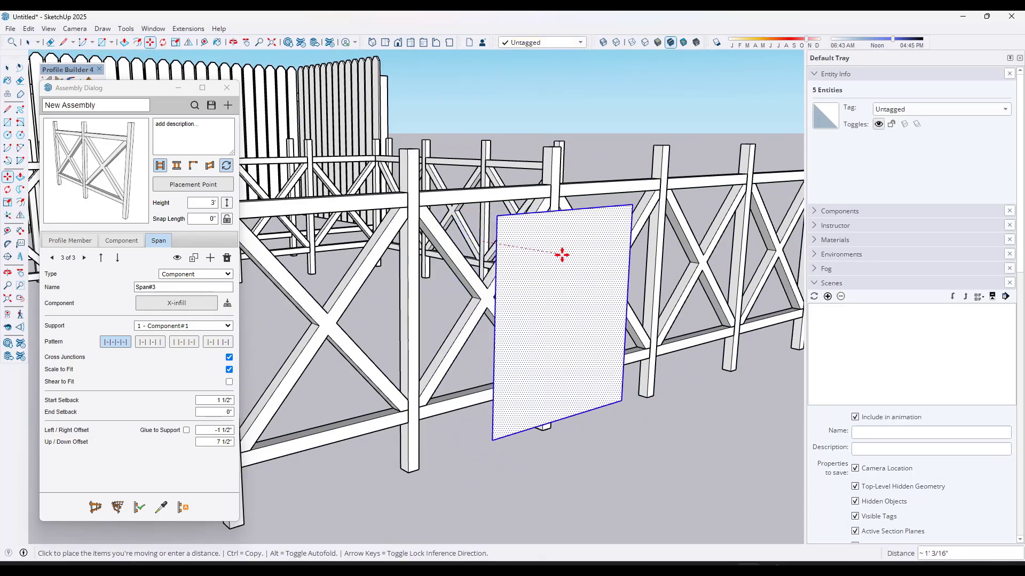
pyautogui.click(612, 269)
pyautogui.scroll(-2, 630, 240)
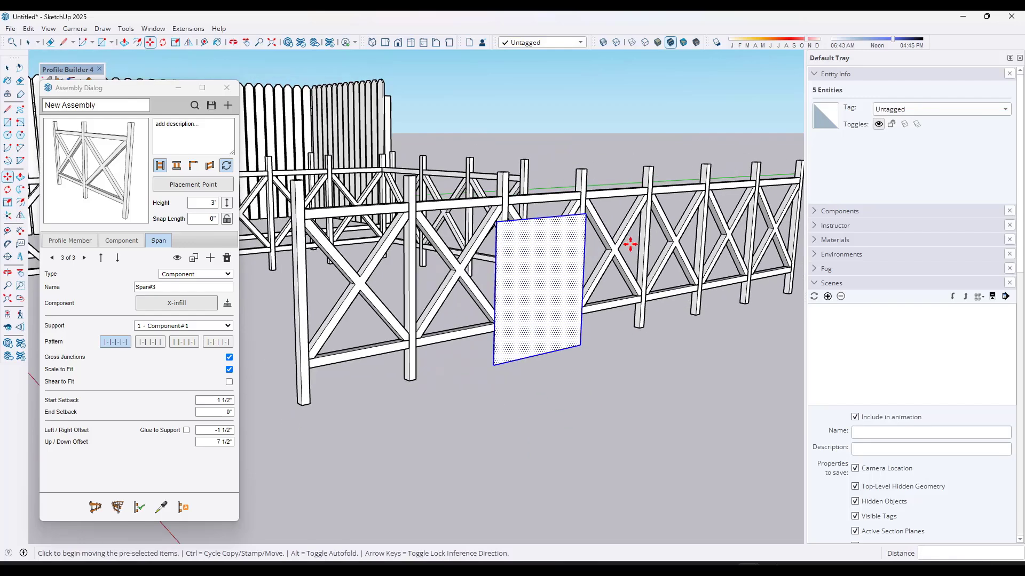
# - Divide the rectangle into four quadrants with a vertical and a horizontal line through its edge midpoints
pyautogui.scroll(2, 473, 268)
pyautogui.scroll(-2, 527, 268)
pyautogui.scroll(2, 534, 262)
pyautogui.press('space')
pyautogui.press('l')
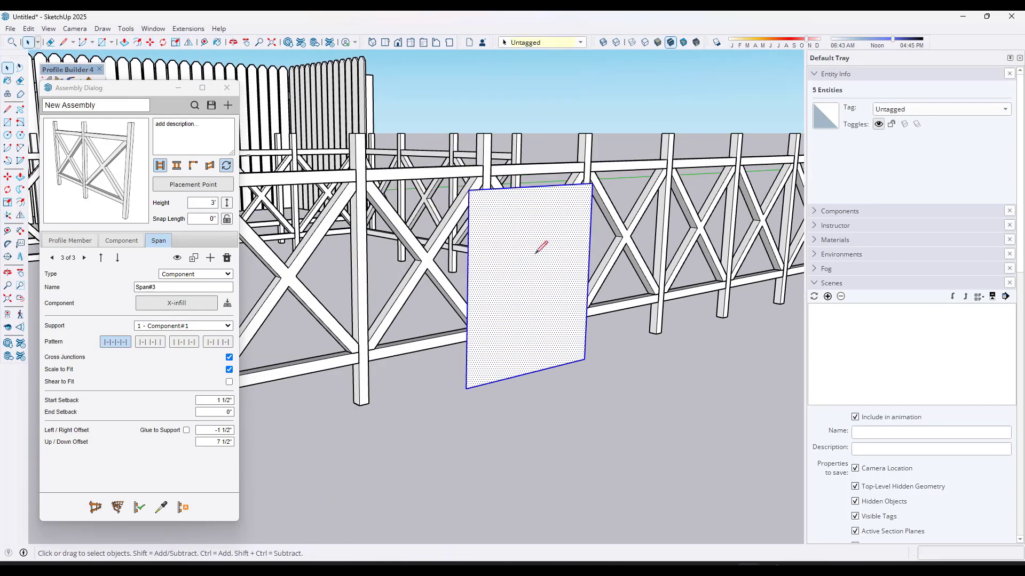
pyautogui.click(534, 186)
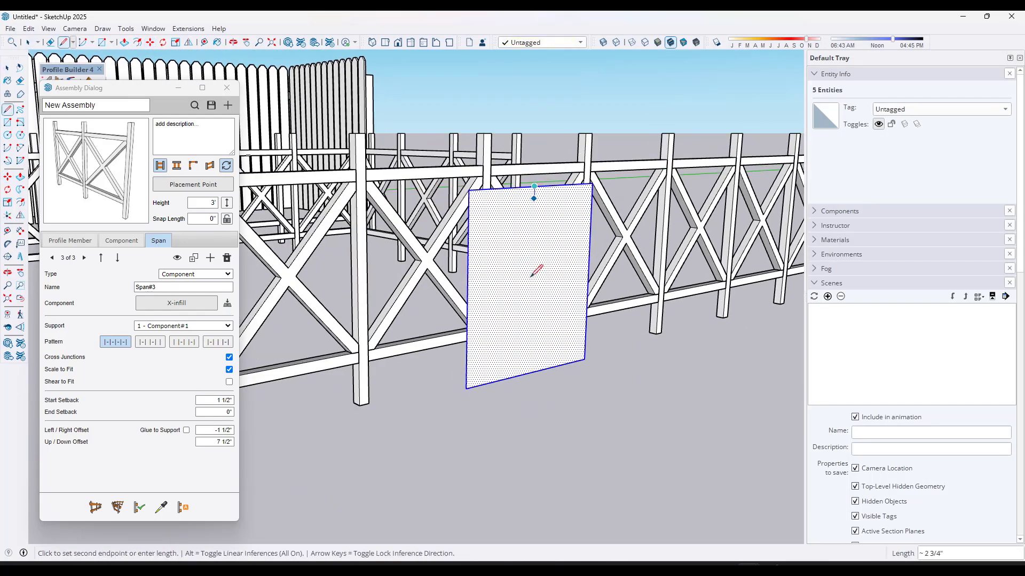
pyautogui.click(529, 372)
pyautogui.click(468, 292)
pyautogui.click(587, 273)
# - Offset the four quadrants inward by 0.75" and close off the arm ends to turn the panel into a cross
pyautogui.press('f')
pyautogui.click(560, 261)
pyautogui.write('.75')
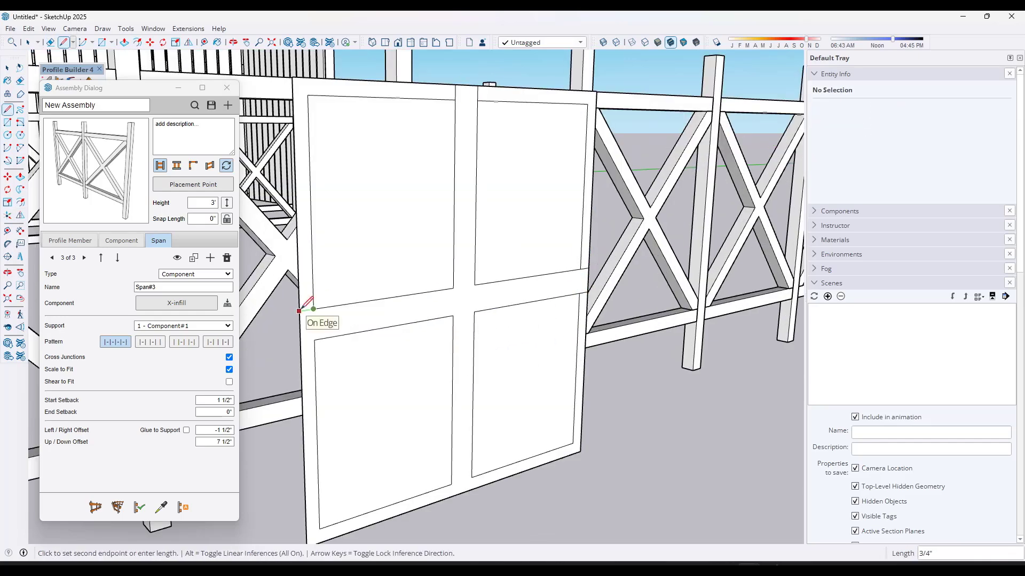
pyautogui.click(314, 339)
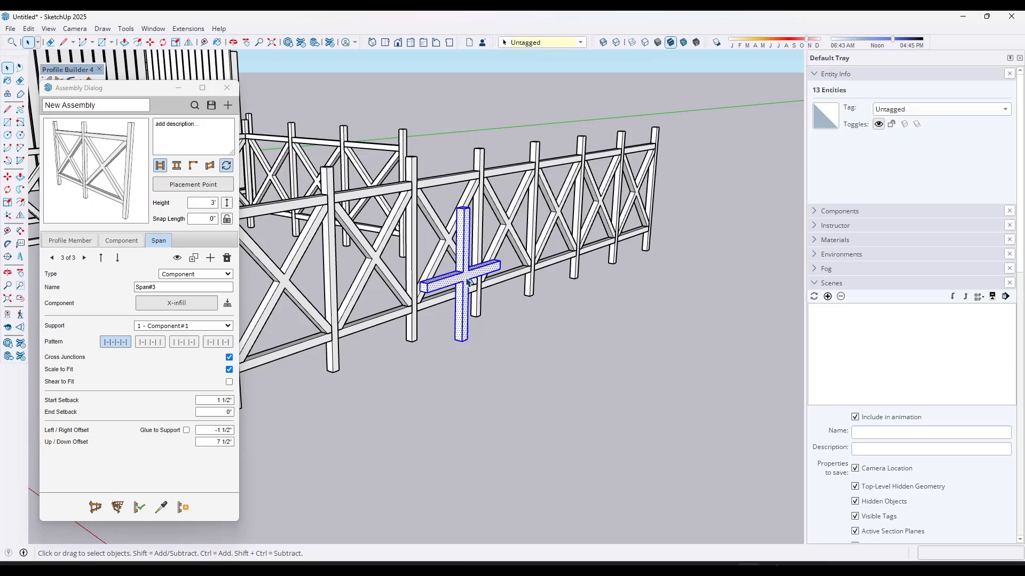
# - Rotate the solid cross 90° about the vertical axis around the base of its upright
pyautogui.press('q')
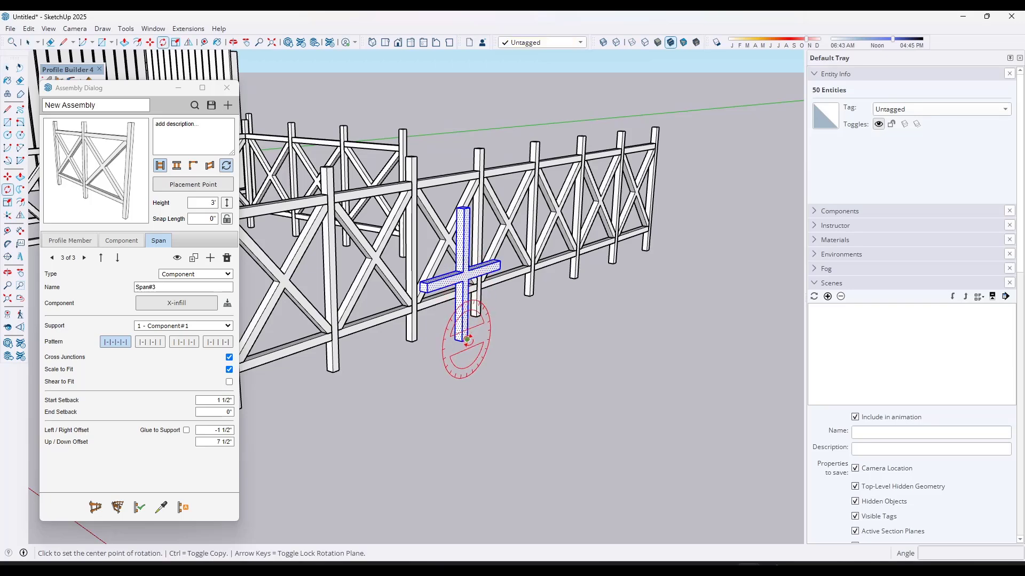
pyautogui.click(454, 340)
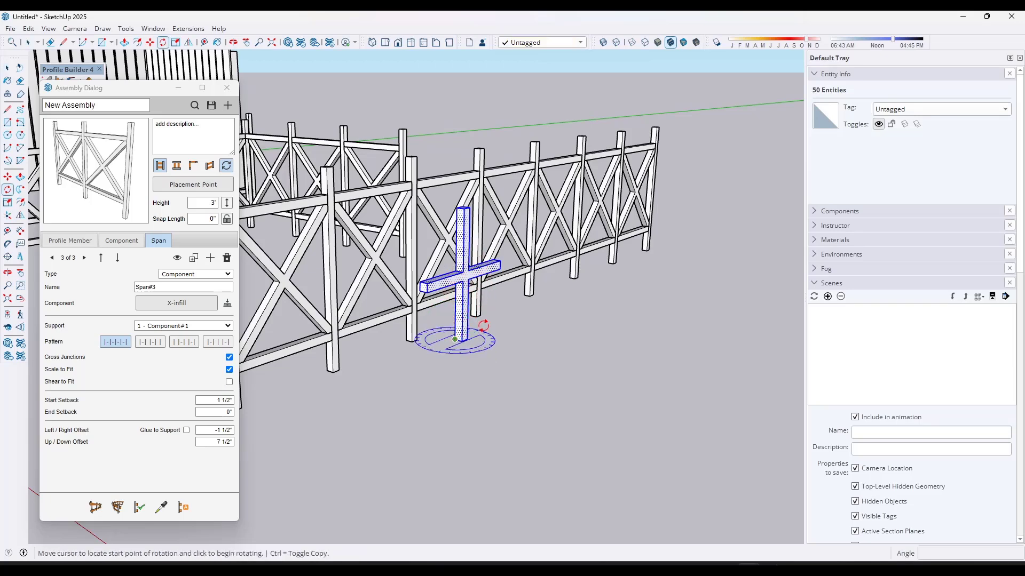
pyautogui.click(497, 321)
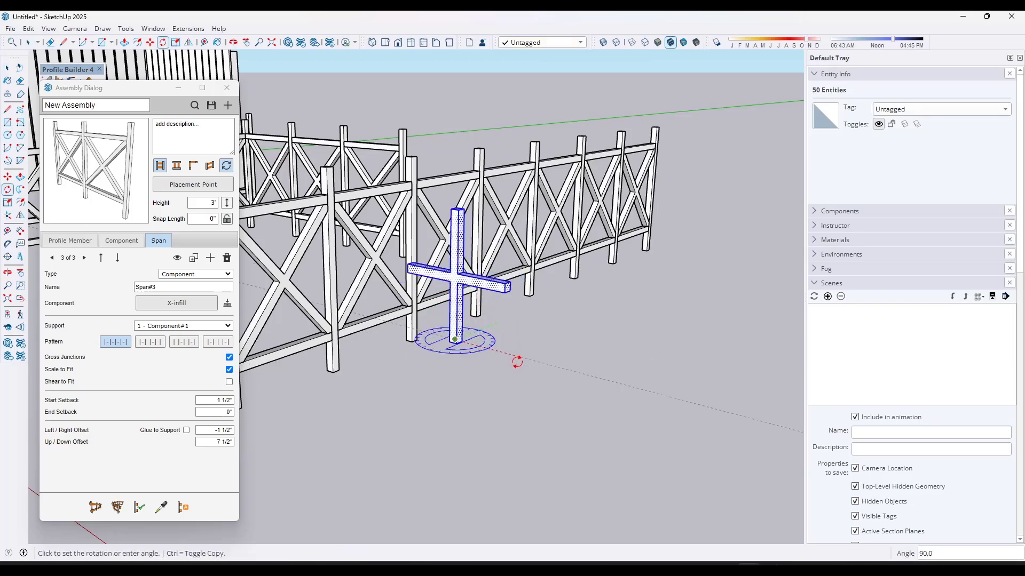
pyautogui.click(483, 319)
pyautogui.press('space')
# - Make the selected cross a component named CrossPiece
pyautogui.rightClick(458, 279)
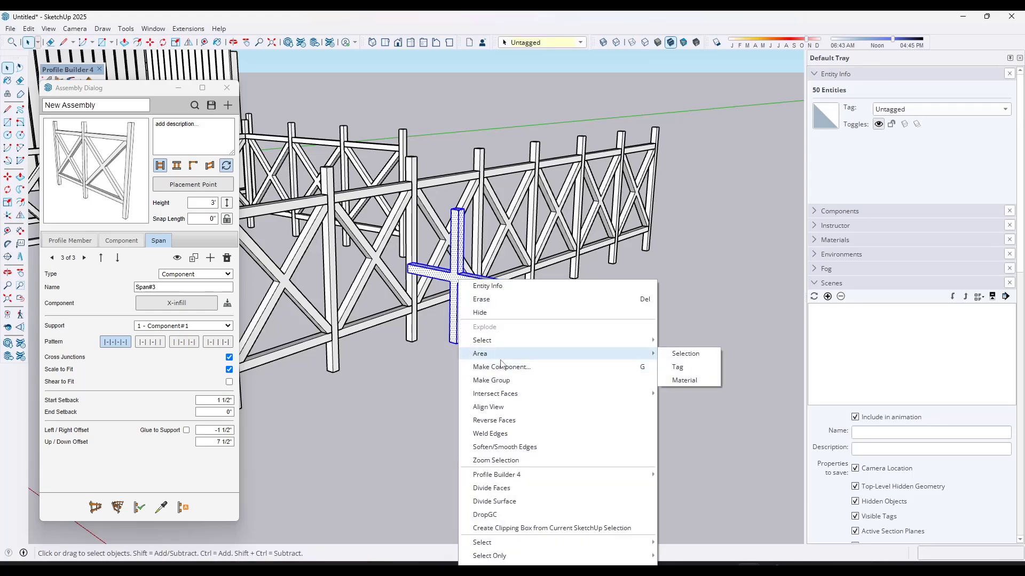
pyautogui.click(501, 366)
pyautogui.write('CrossPiece')
pyautogui.press('Return')
# - Set the straight run's X-infill span to fill every other bay starting with the first, and apply it to the run
pyautogui.scroll(-2, 590, 295)
pyautogui.moveTo(590, 295)
pyautogui.mouseDown(button='middle')
pyautogui.moveTo(507, 285)
pyautogui.moveTo(591, 293)
pyautogui.mouseUp(button='middle')
pyautogui.scroll(2, 507, 286)
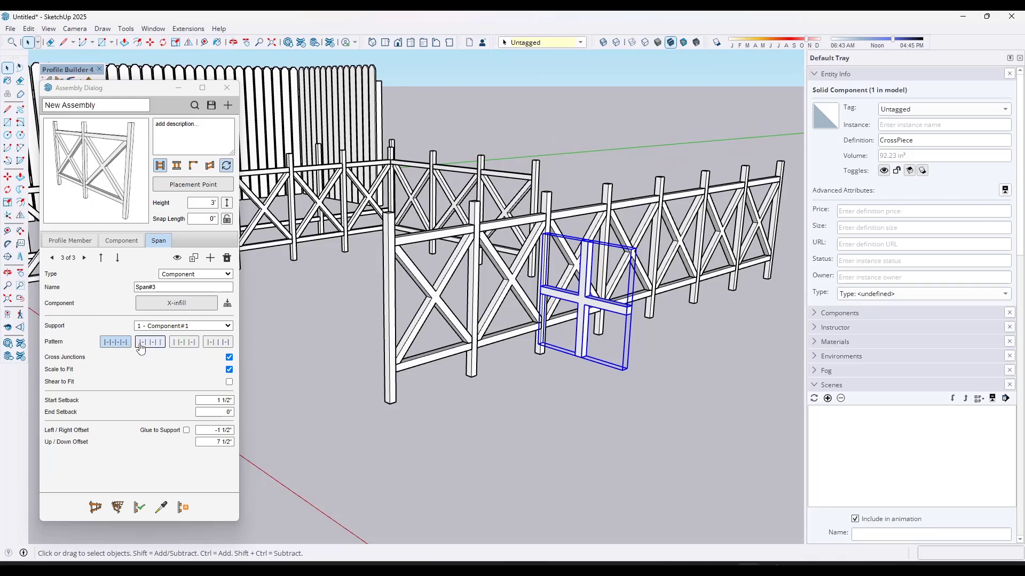
pyautogui.click(472, 280)
pyautogui.moveTo(472, 280); pyautogui.dragTo(469, 256, button='middle')
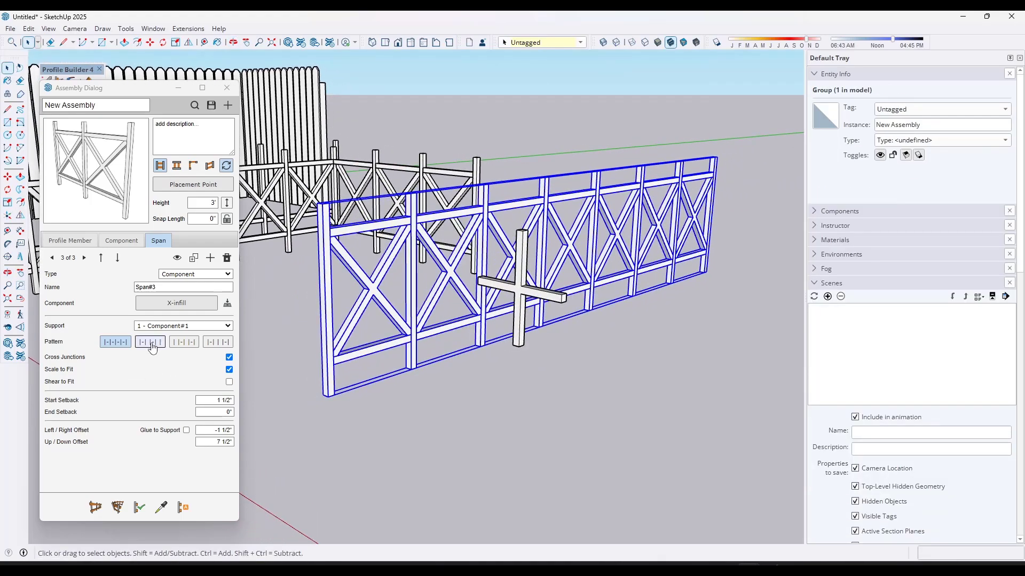
pyautogui.click(151, 345)
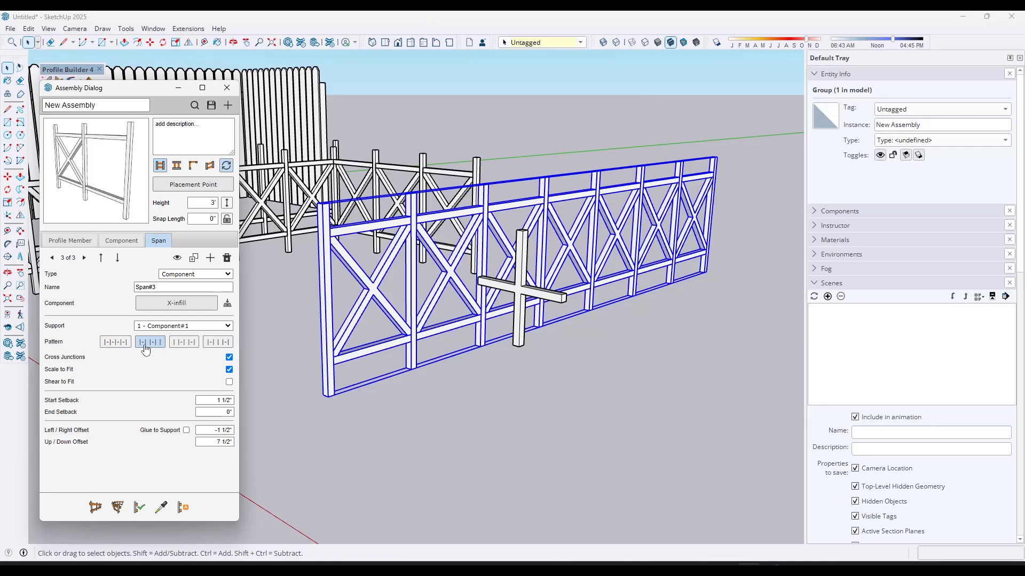
pyautogui.click(139, 507)
pyautogui.moveTo(446, 284); pyautogui.dragTo(501, 262, button='middle')
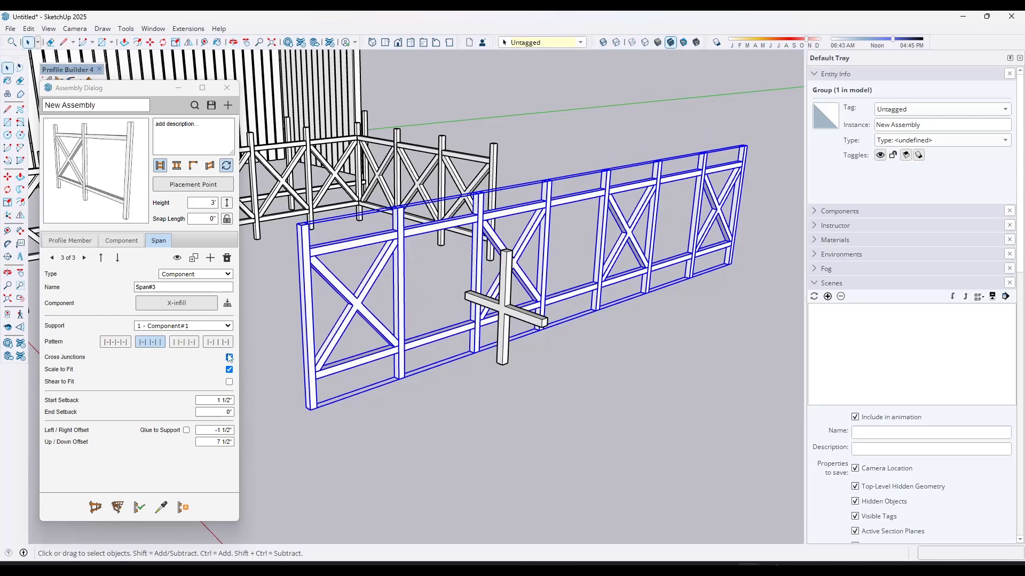
# - Add a fourth span of type Component using CrossPiece from the model, filling every other bay starting with the second
pyautogui.click(229, 358)
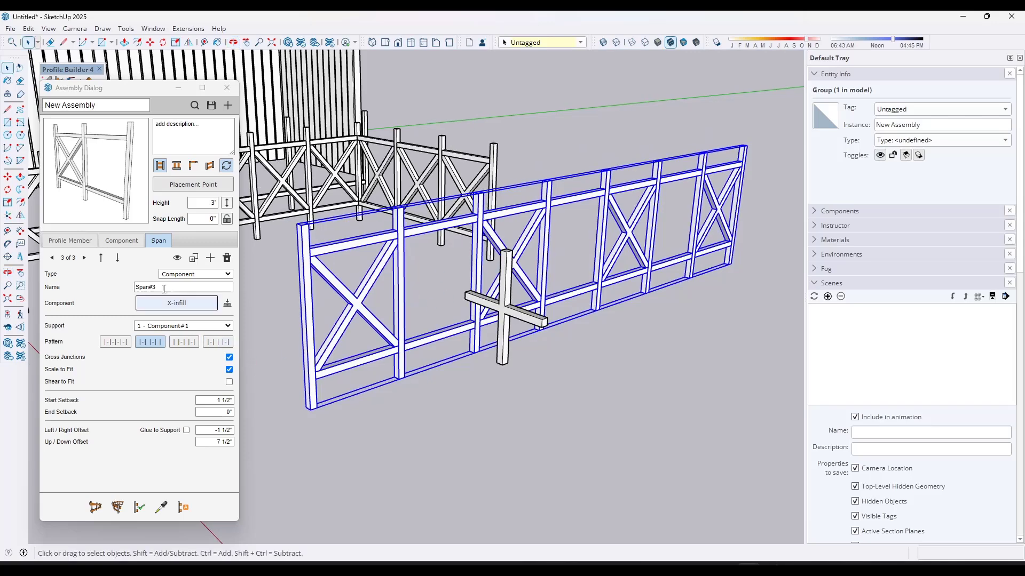
pyautogui.click(210, 258)
pyautogui.click(211, 274)
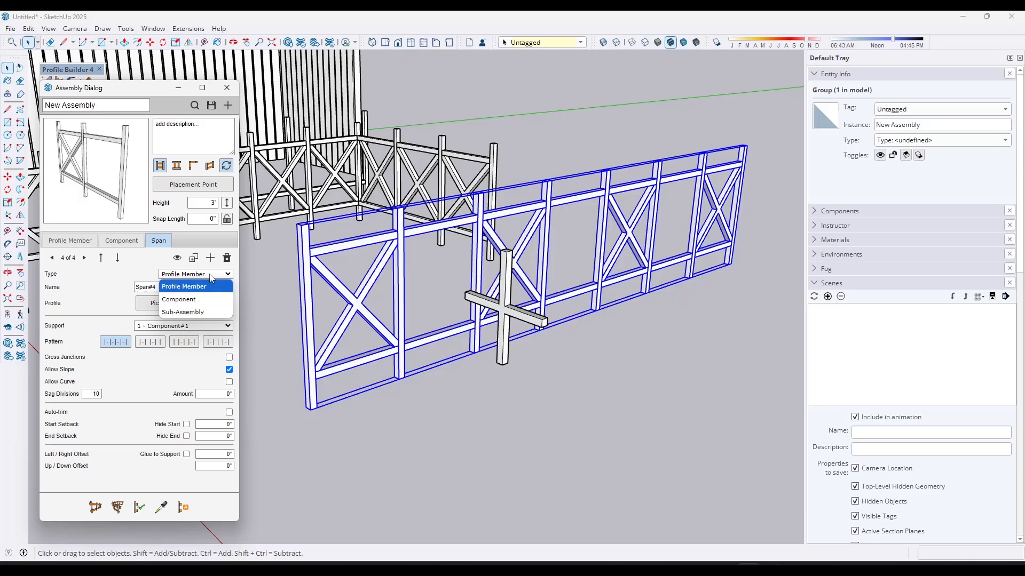
pyautogui.click(197, 300)
pyautogui.click(184, 303)
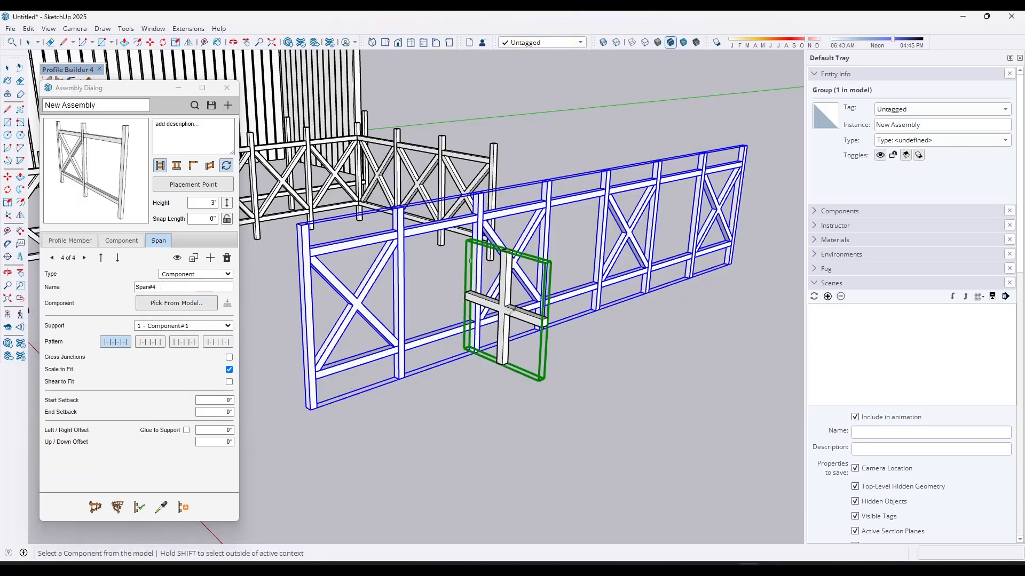
pyautogui.click(509, 310)
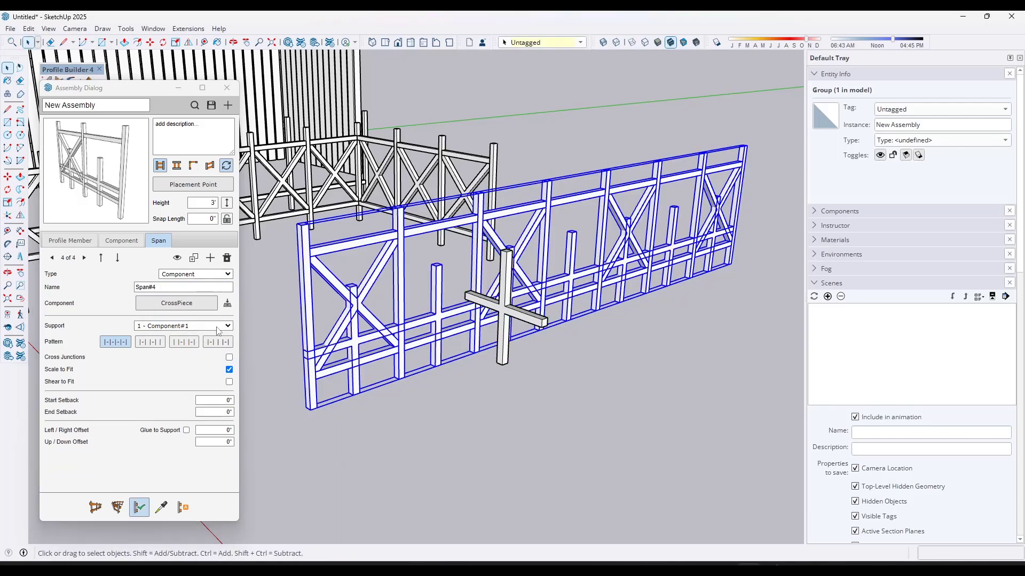
pyautogui.click(183, 344)
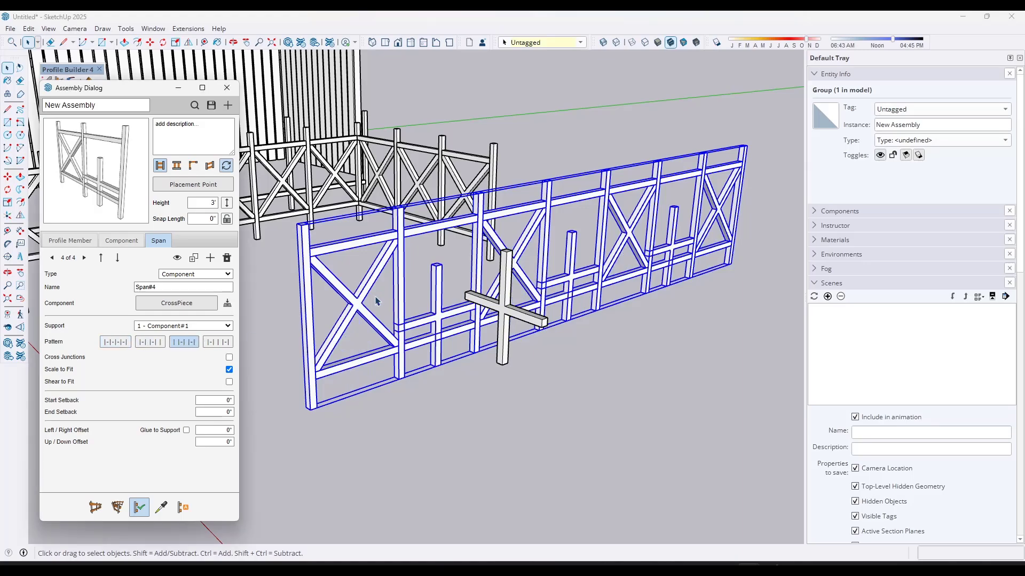
# - Set the CrossPiece span's start setback to 1 1/2" and its up/down offset to 7 1/2"
pyautogui.scroll(4, 448, 293)
pyautogui.moveTo(455, 291); pyautogui.dragTo(450, 250, button='middle')
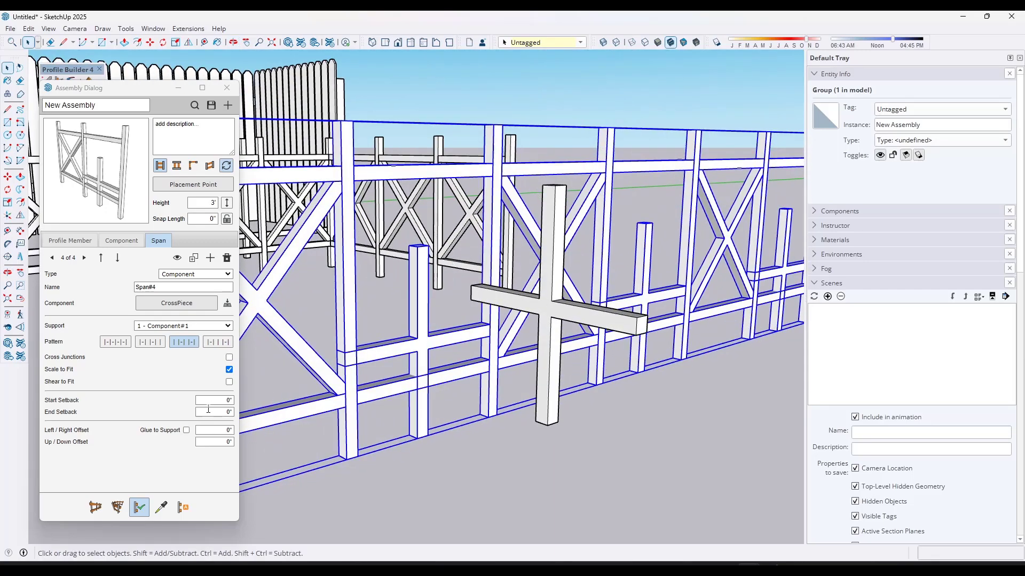
pyautogui.click(209, 401)
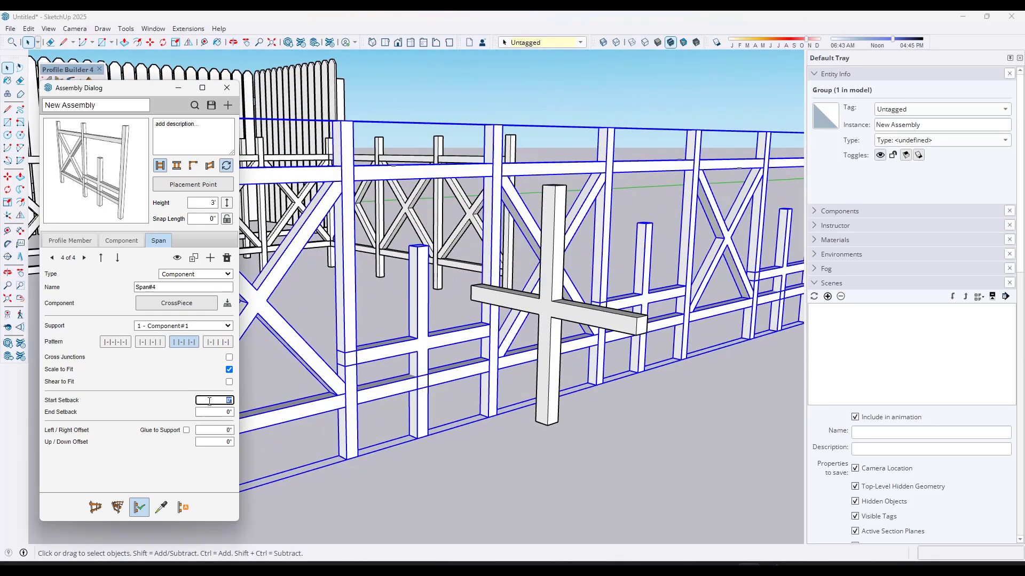
pyautogui.write('1 1/2')
pyautogui.press('Return')
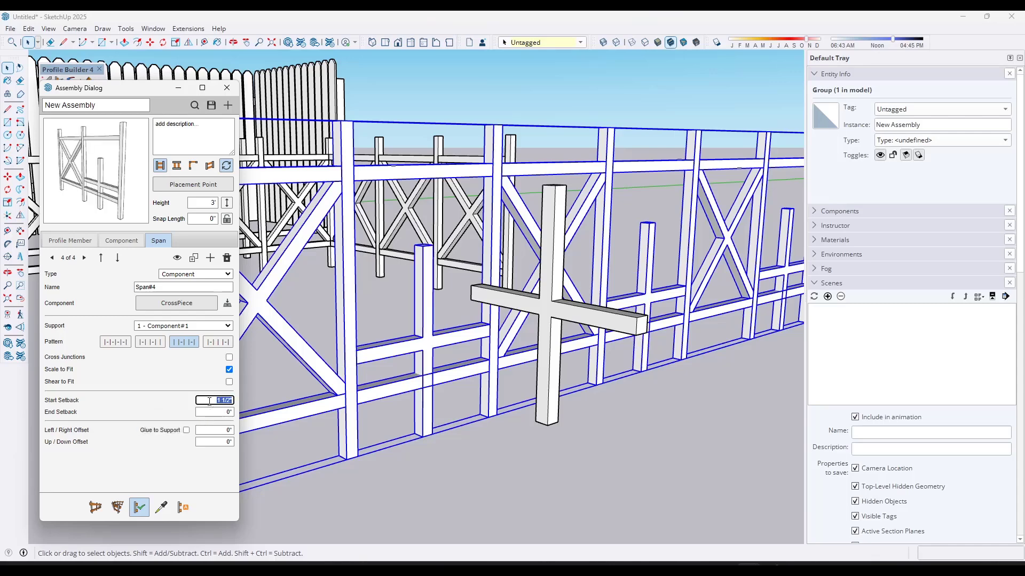
pyautogui.click(208, 442)
pyautogui.write('7 1/2')
pyautogui.press('Return')
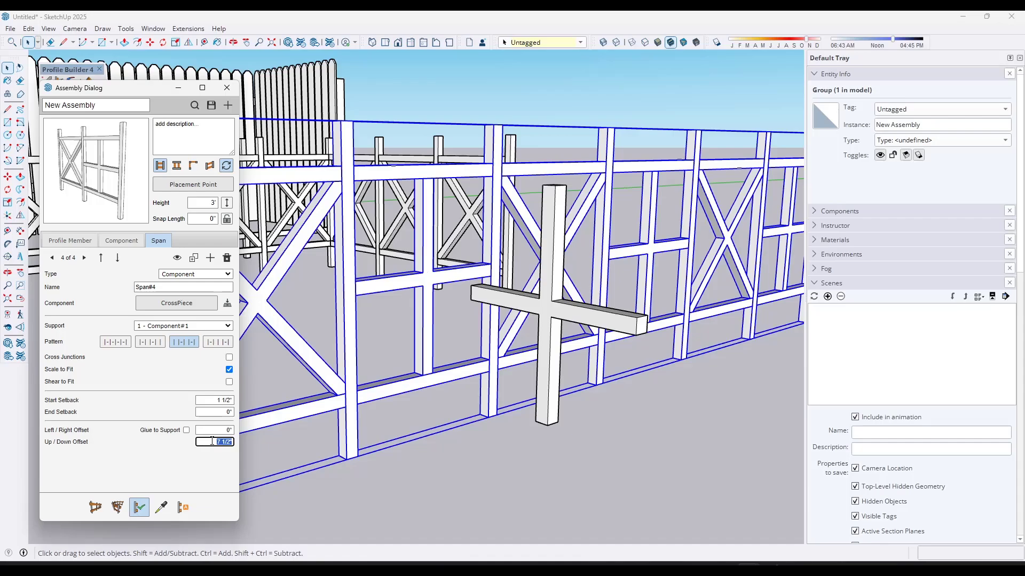
# - Build a new two-leg run of the alternating fence assembly in the open area, with a first leg about 16' long and one corner
pyautogui.scroll(-4, 443, 365)
pyautogui.moveTo(453, 343)
pyautogui.mouseDown(button='middle')
pyautogui.moveTo(514, 377)
pyautogui.moveTo(480, 338)
pyautogui.moveTo(448, 345)
pyautogui.mouseUp(button='middle')
pyautogui.scroll(-1, 449, 346)
pyautogui.scroll(-2, 469, 328)
pyautogui.moveTo(544, 332); pyautogui.dragTo(491, 374, button='middle')
pyautogui.click(95, 507)
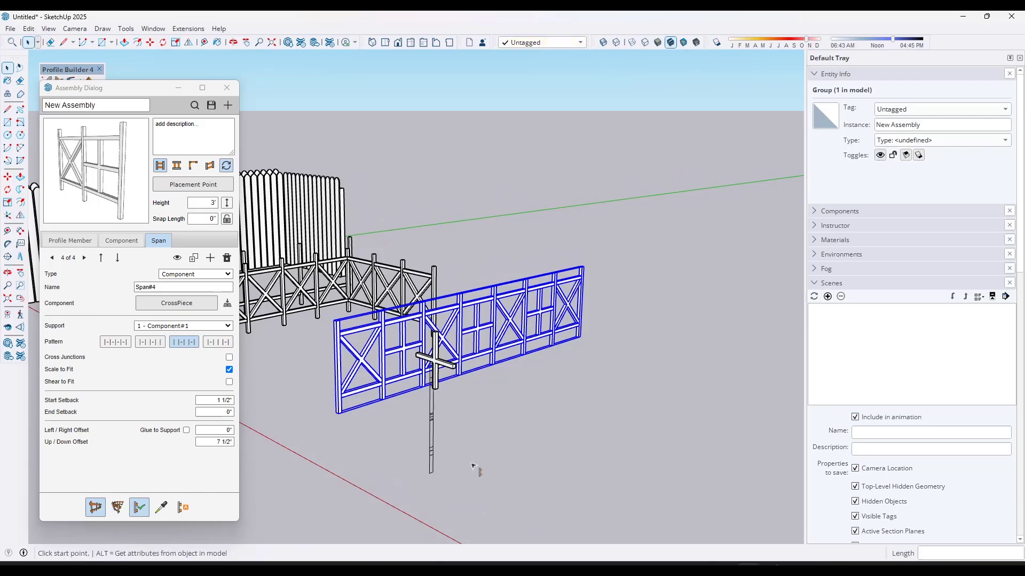
pyautogui.click(471, 460)
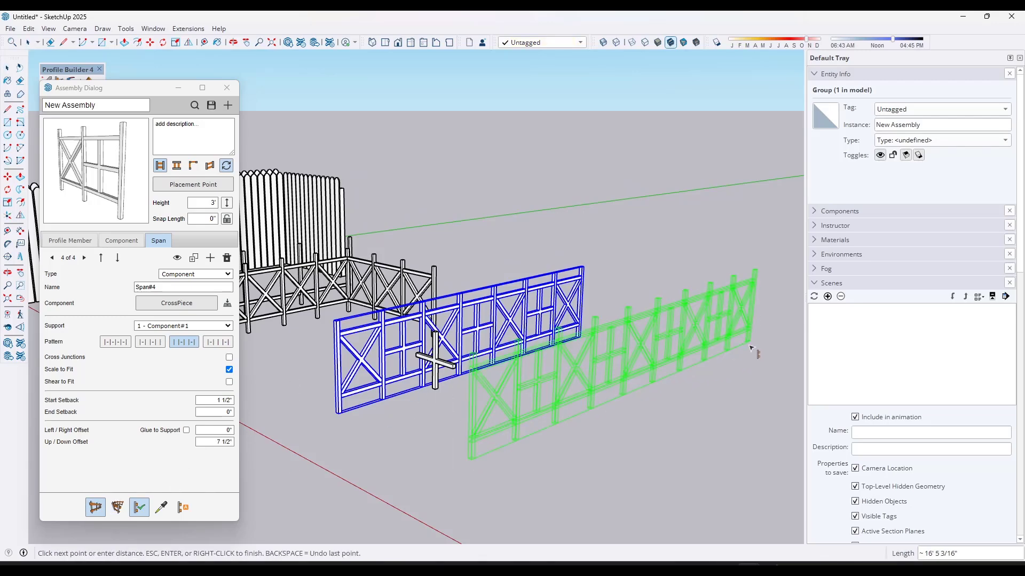
pyautogui.click(751, 337)
pyautogui.moveTo(791, 364); pyautogui.dragTo(737, 358, button='middle')
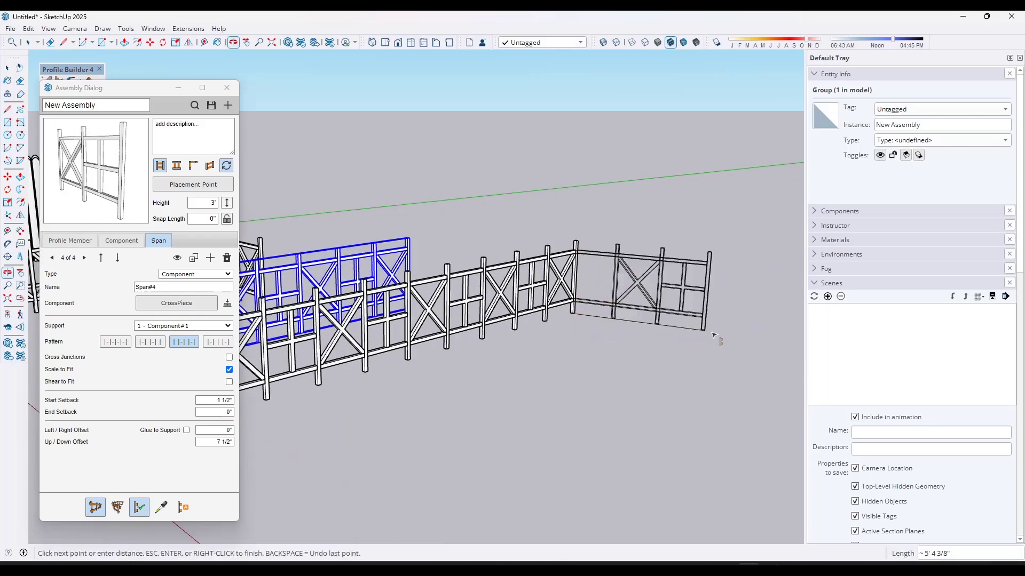
pyautogui.click(755, 354)
pyautogui.press('Return')
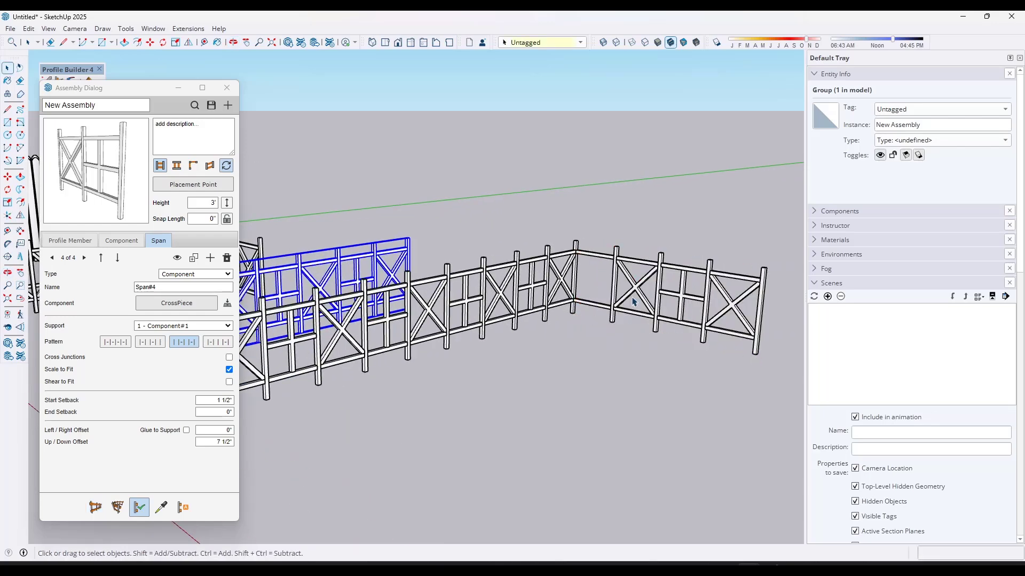
# - Enable cross junctions for the CrossPiece span and apply the change to the new cornered run
pyautogui.click(637, 291)
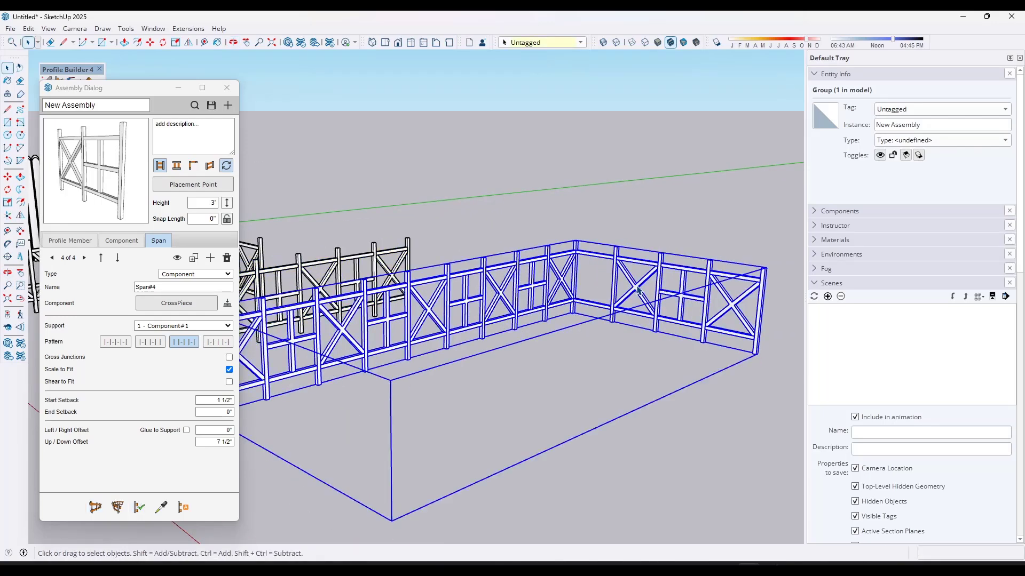
pyautogui.click(229, 358)
pyautogui.click(139, 506)
pyautogui.click(584, 290)
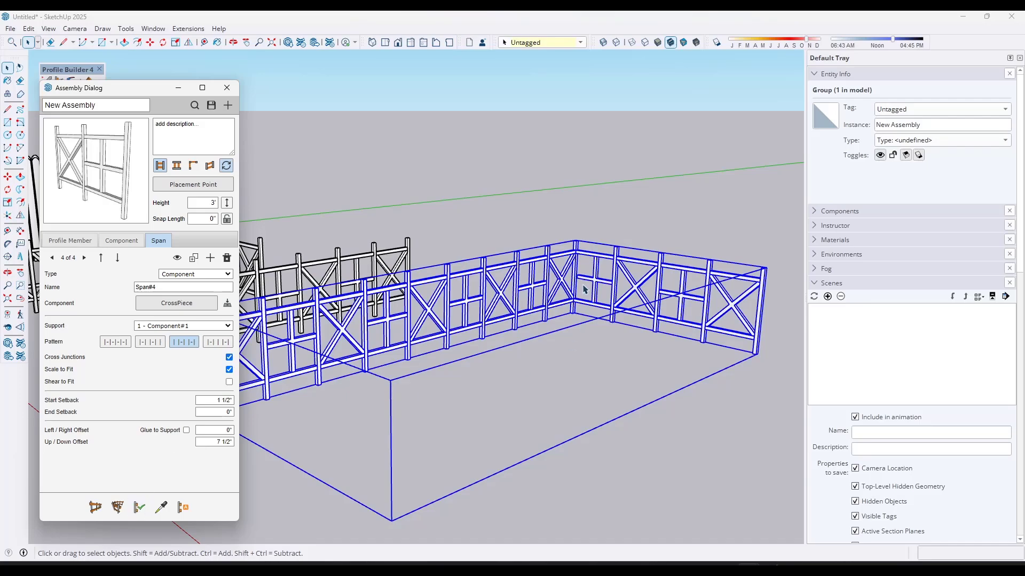
# - Draw a long, narrow rectangular face about 6" wide on the open ground in front of the fence runs
pyautogui.scroll(-5, 618, 294)
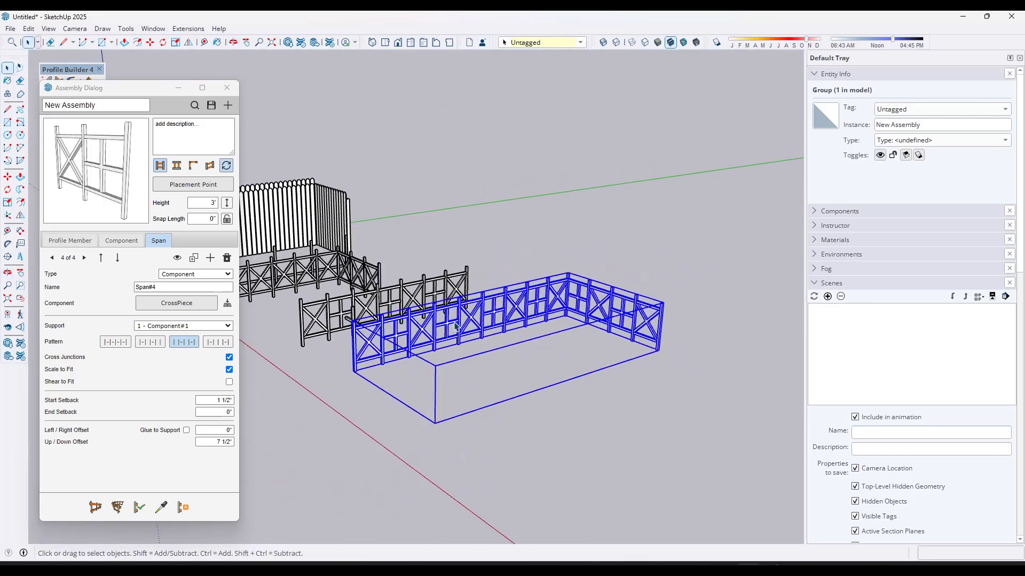
pyautogui.moveTo(526, 364); pyautogui.dragTo(450, 320, button='middle')
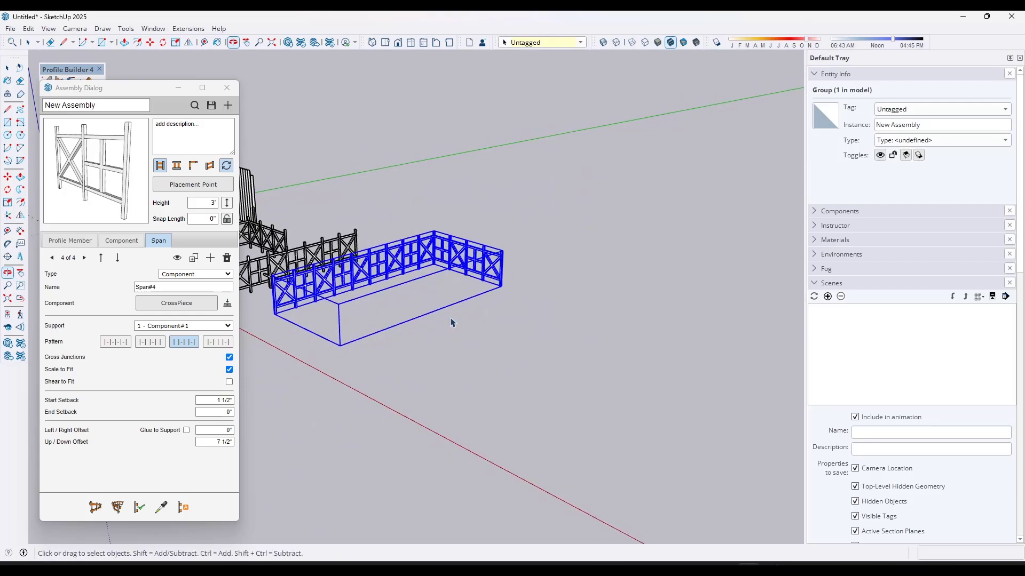
pyautogui.click(422, 369)
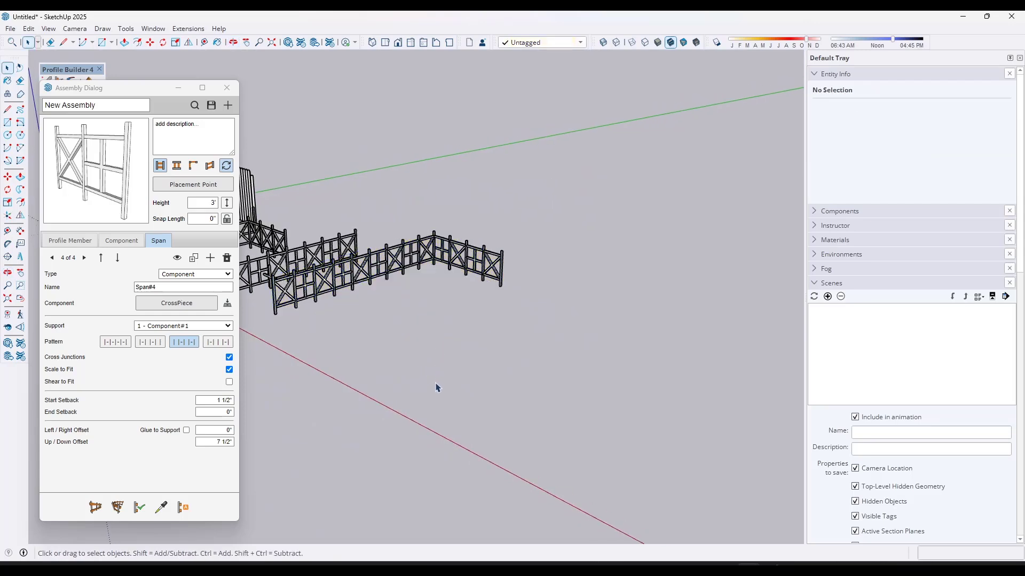
pyautogui.press('l')
pyautogui.click(432, 388)
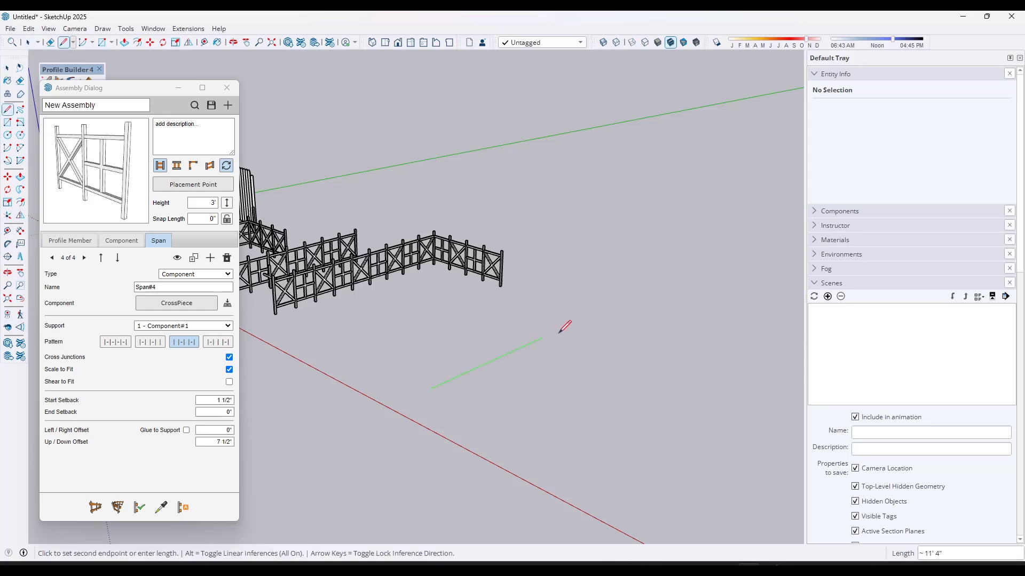
pyautogui.click(581, 320)
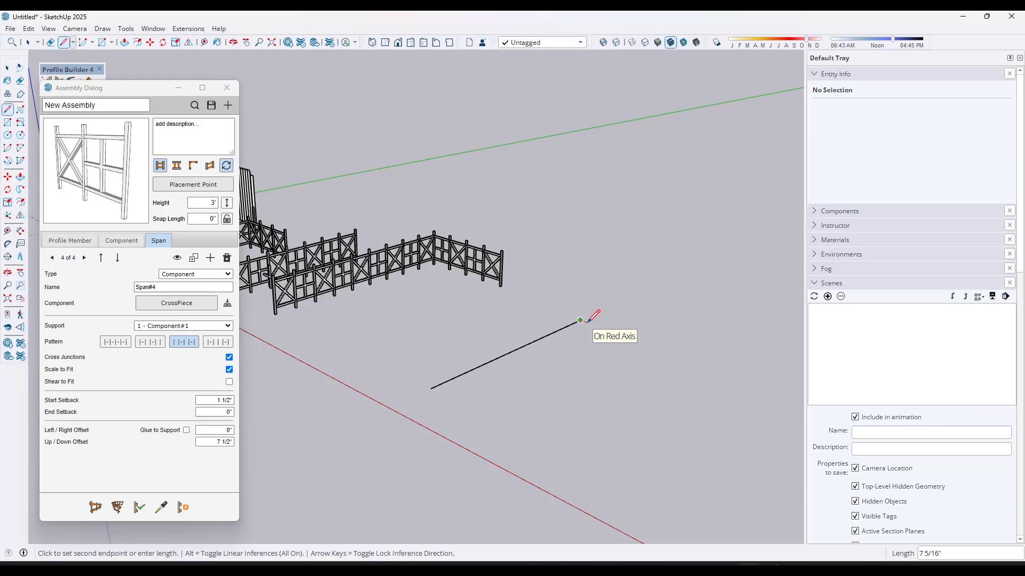
pyautogui.press('Escape')
pyautogui.click(586, 322)
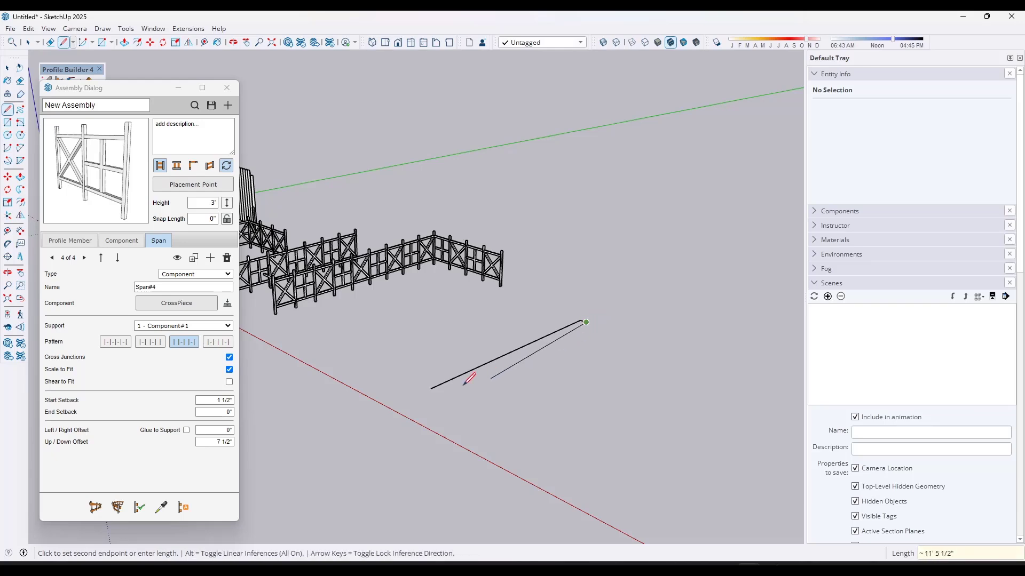
pyautogui.click(437, 391)
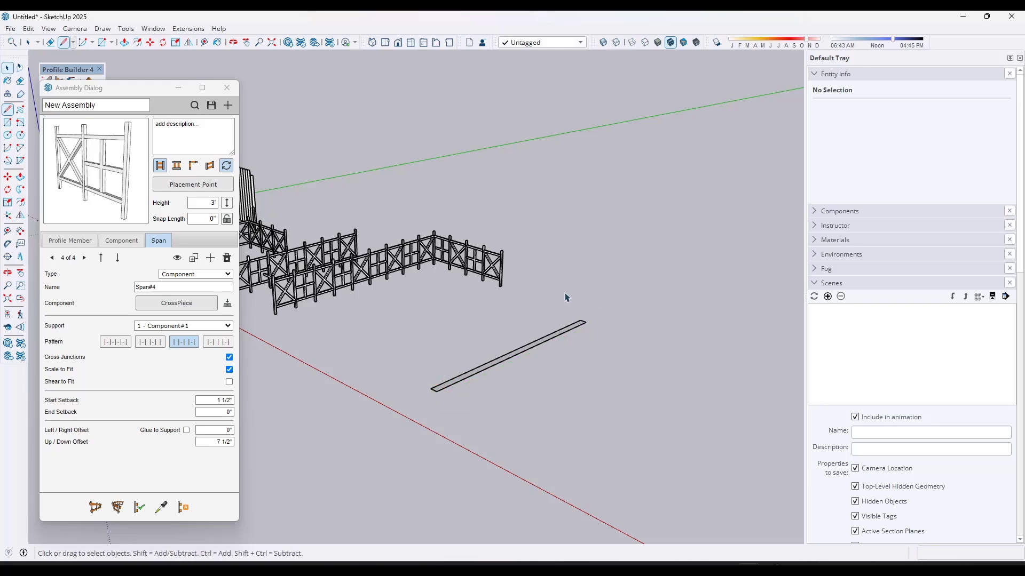
# - Push/Pull the narrow ground face upward about 3' 2" to form a thin wall
pyautogui.press('space')
pyautogui.press('m')
pyautogui.scroll(3, 589, 325)
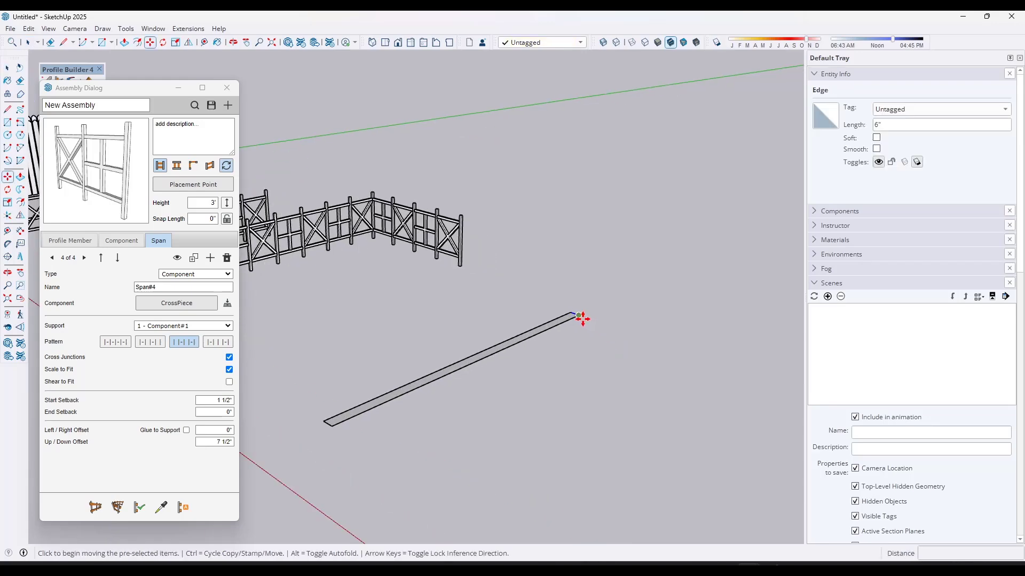
pyautogui.press('p')
pyautogui.click(569, 320)
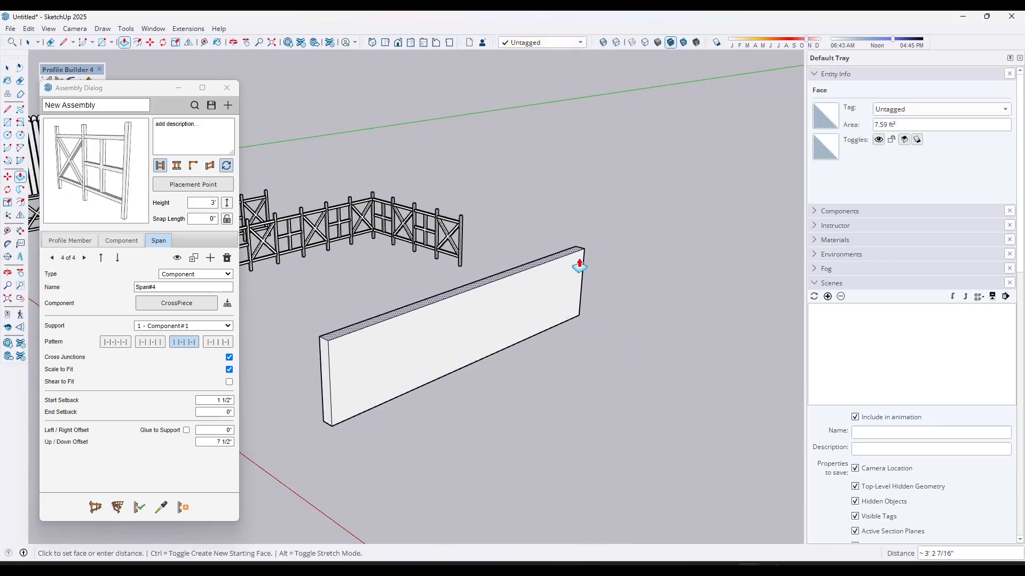
# - Move the short top edge at the wall's near end straight down about 2' 11 7/8" to slope the wall top
pyautogui.moveTo(285, 322); pyautogui.dragTo(339, 359)
pyautogui.press('m')
pyautogui.click(329, 345)
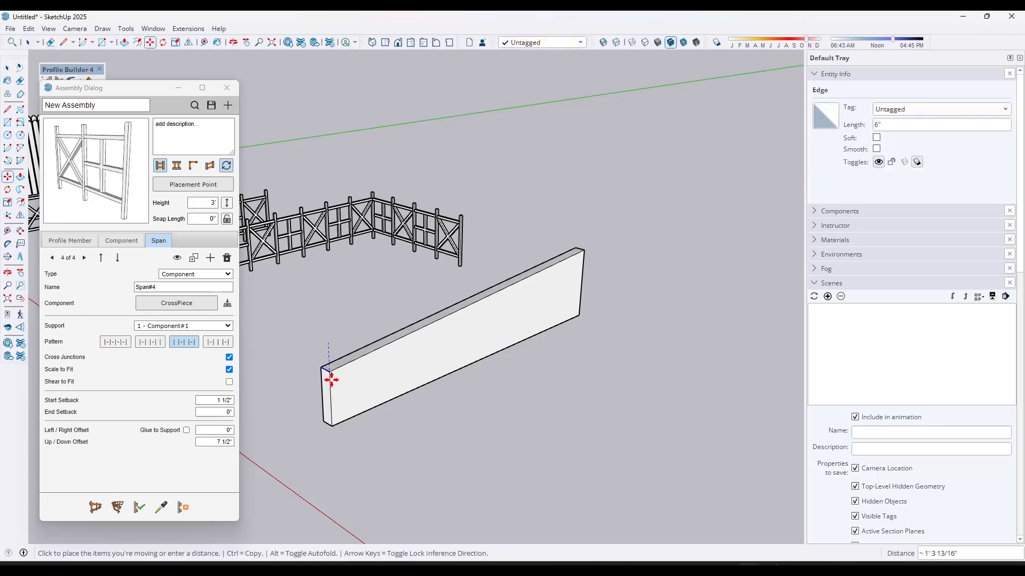
pyautogui.click(331, 415)
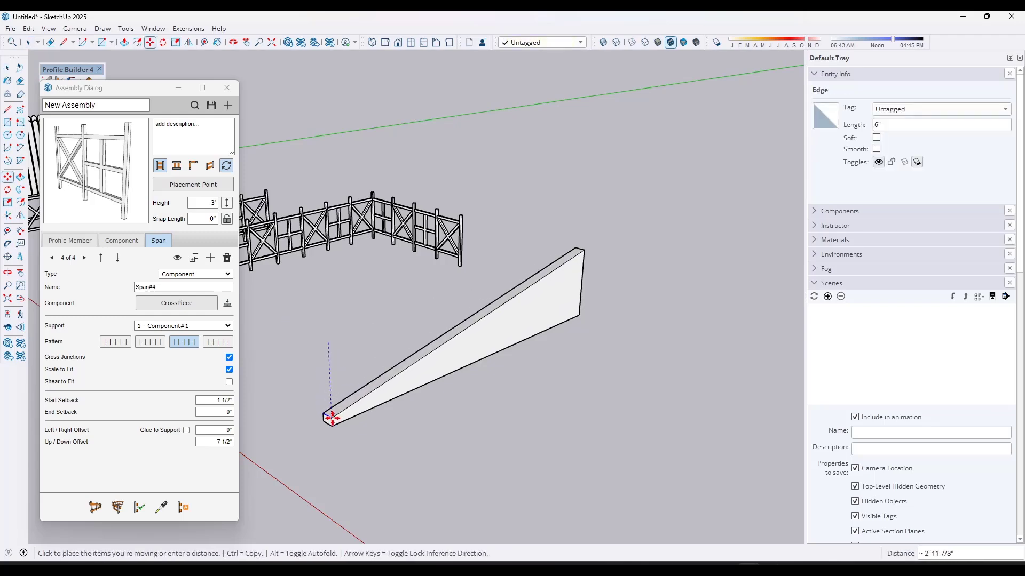
# - Select all connected geometry of the sloped wall and make it a group
pyautogui.press('space')
pyautogui.tripleClick(462, 351)
pyautogui.rightClick(460, 353)
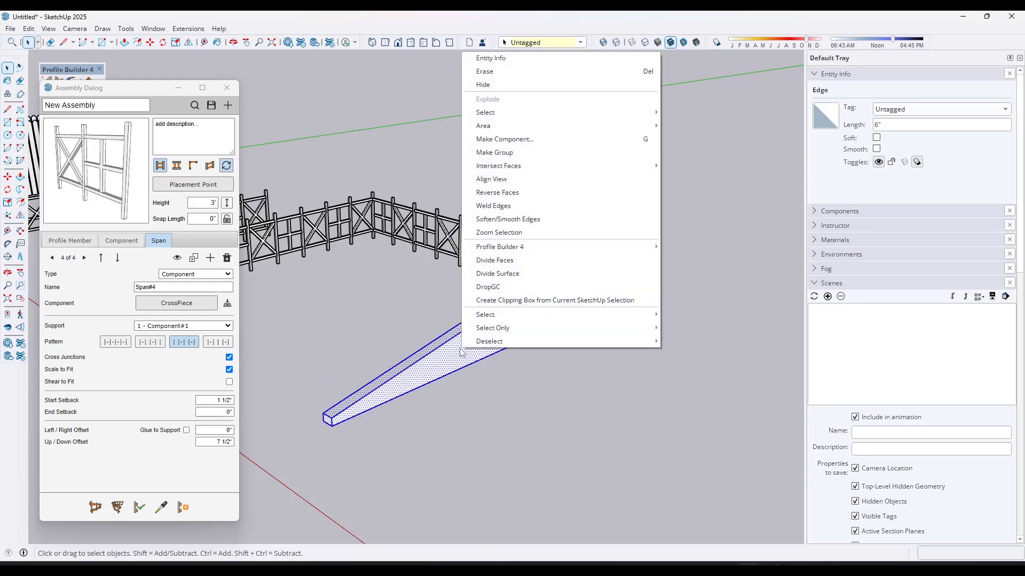
pyautogui.click(507, 152)
# - Build a run of the fence assembly along the wall's sloped top, from its low end to its high end
pyautogui.moveTo(524, 290); pyautogui.dragTo(555, 295, button='middle')
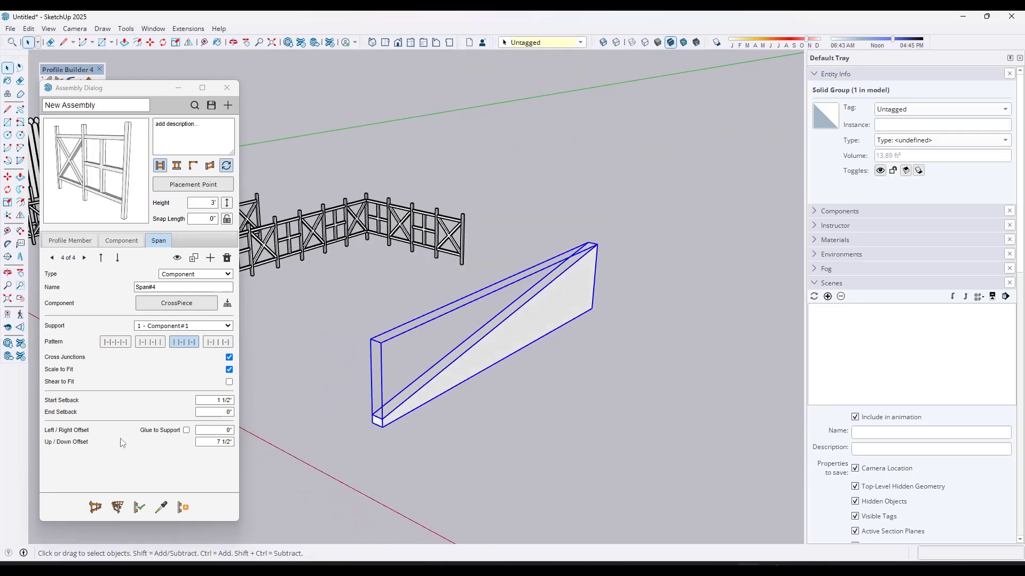
pyautogui.click(95, 507)
pyautogui.scroll(4, 372, 433)
pyautogui.click(377, 429)
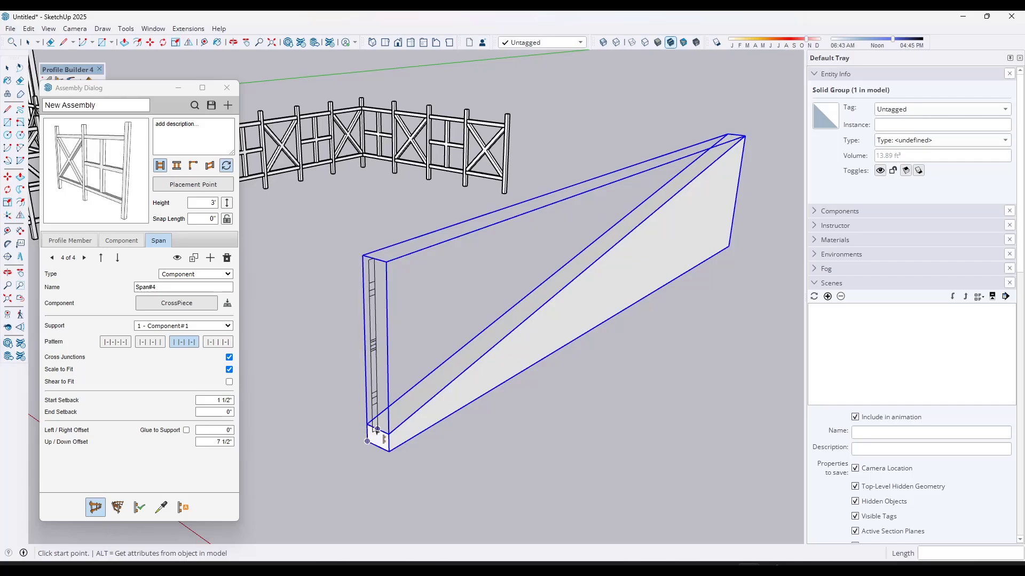
pyautogui.click(742, 140)
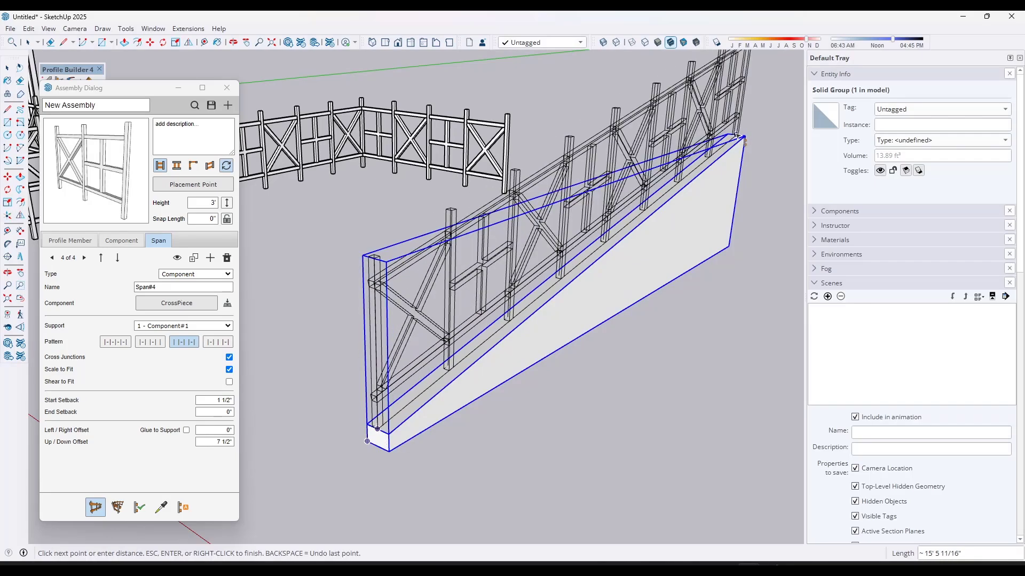
pyautogui.moveTo(656, 270); pyautogui.dragTo(527, 279, button='middle')
pyautogui.press('space')
# - Turn off Stay Vertical for the Fence Post Support component and apply the change to the sloped fence run
pyautogui.scroll(-3, 571, 263)
pyautogui.scroll(-2, 565, 265)
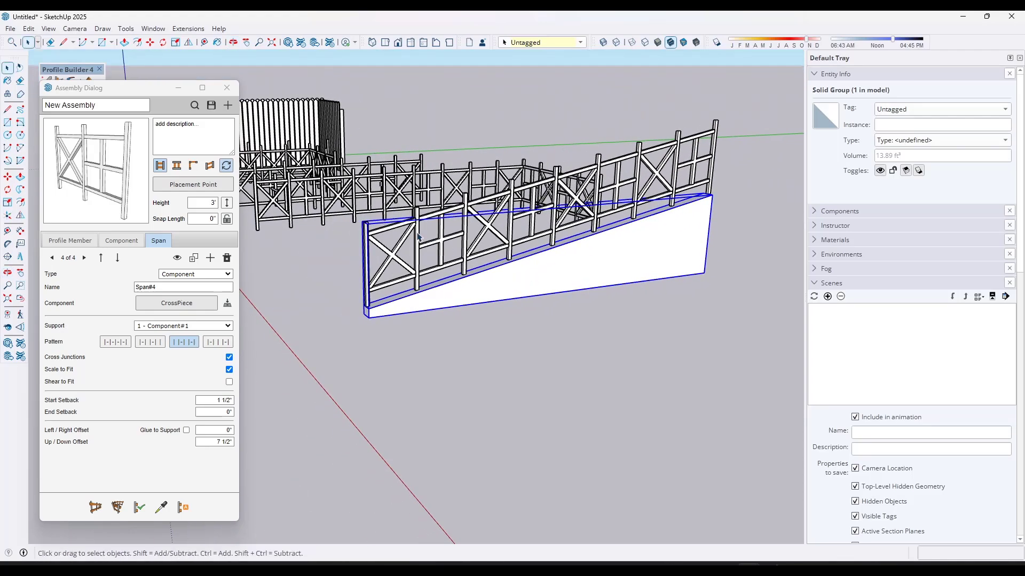
pyautogui.moveTo(459, 244); pyautogui.dragTo(507, 222, button='middle')
pyautogui.click(507, 222)
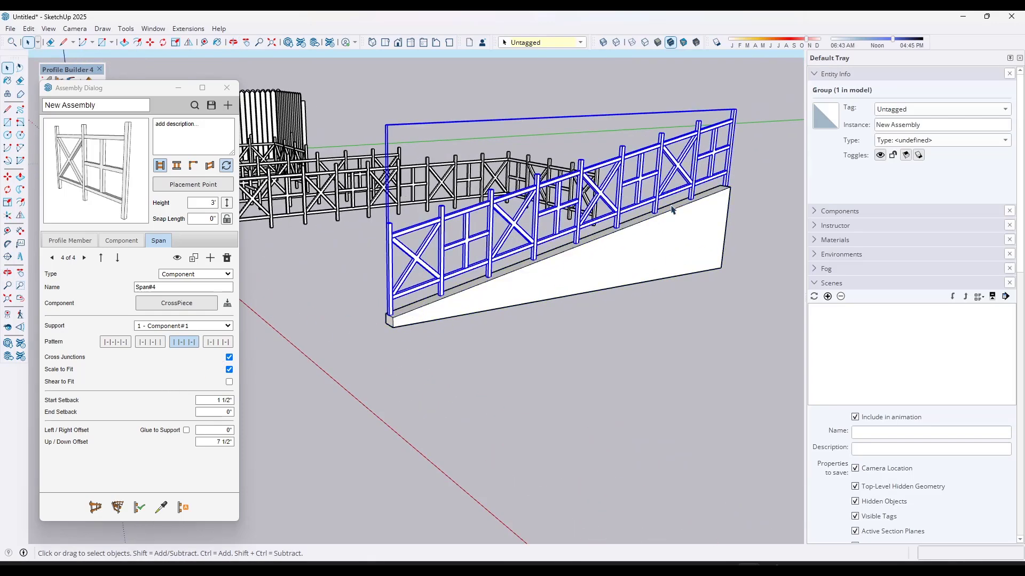
pyautogui.scroll(2, 729, 179)
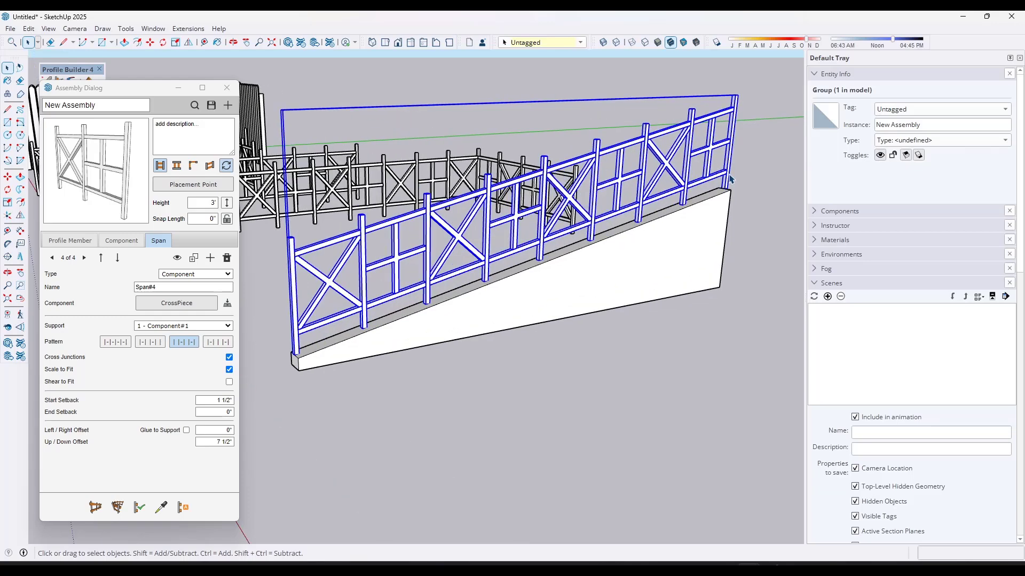
pyautogui.scroll(-1, 729, 179)
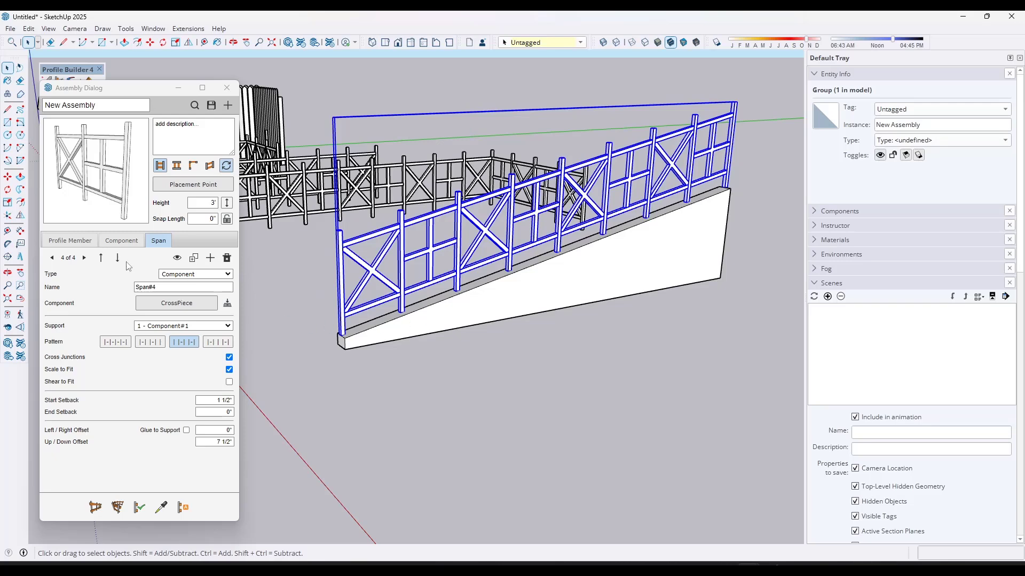
pyautogui.click(116, 245)
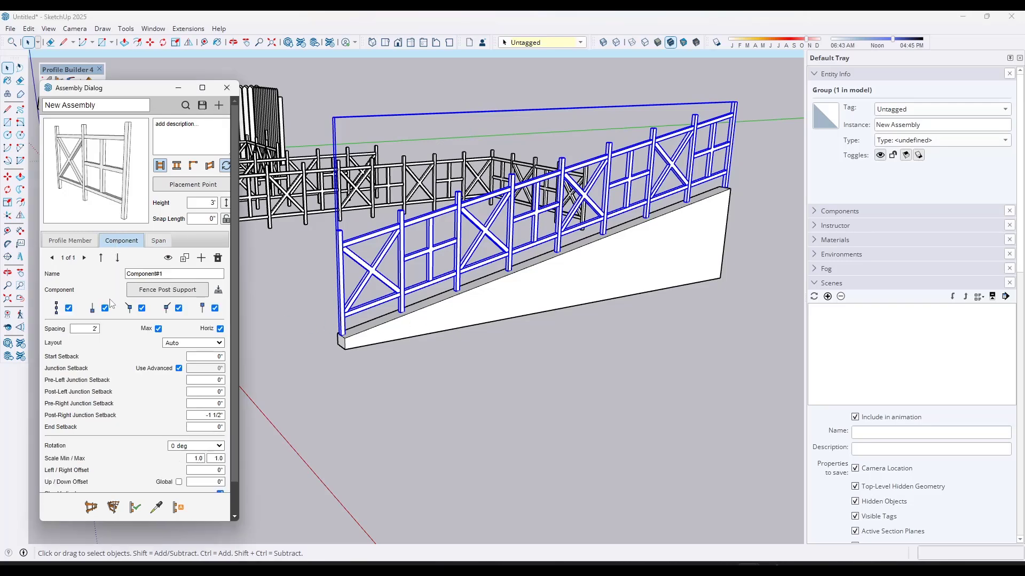
pyautogui.scroll(-1, 122, 379)
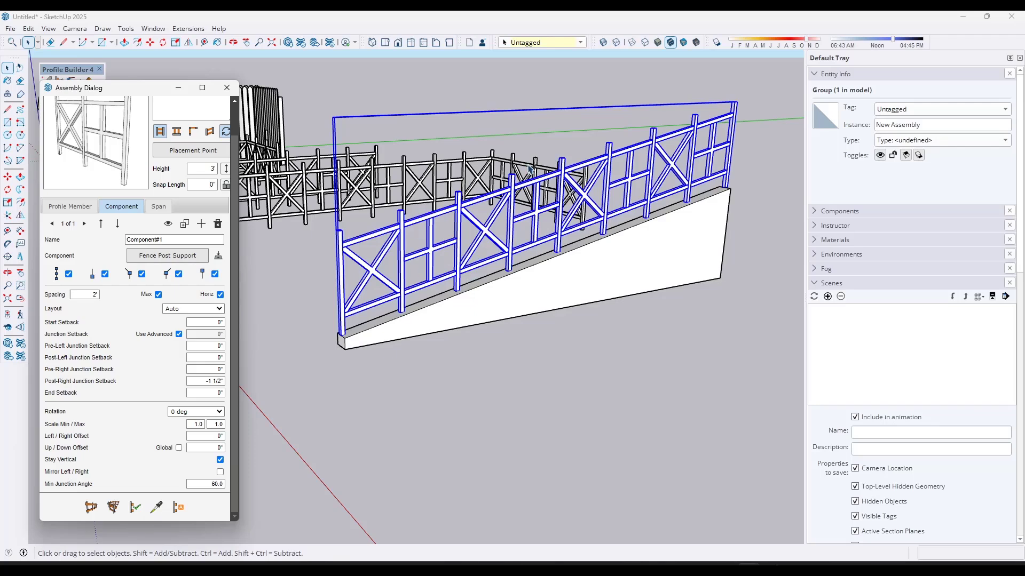
pyautogui.click(220, 460)
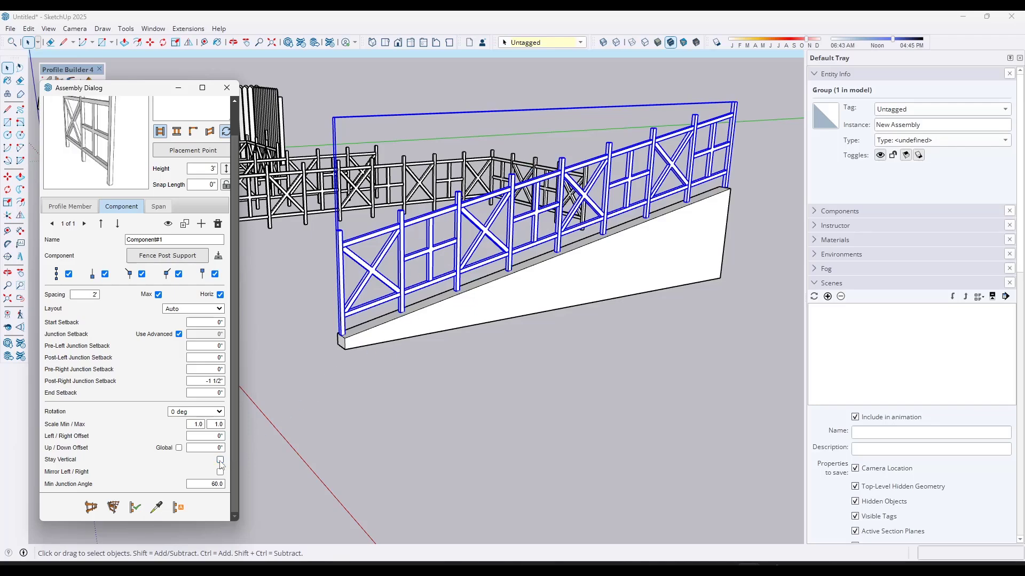
pyautogui.click(136, 511)
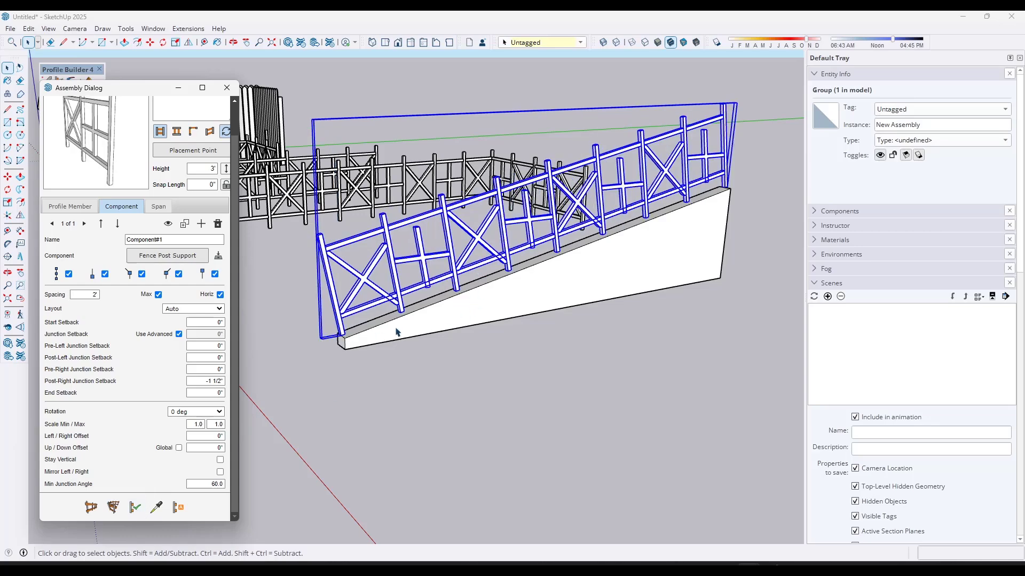
pyautogui.moveTo(637, 311)
pyautogui.mouseDown(button='middle')
pyautogui.moveTo(453, 304)
pyautogui.moveTo(635, 304)
pyautogui.mouseUp(button='middle')
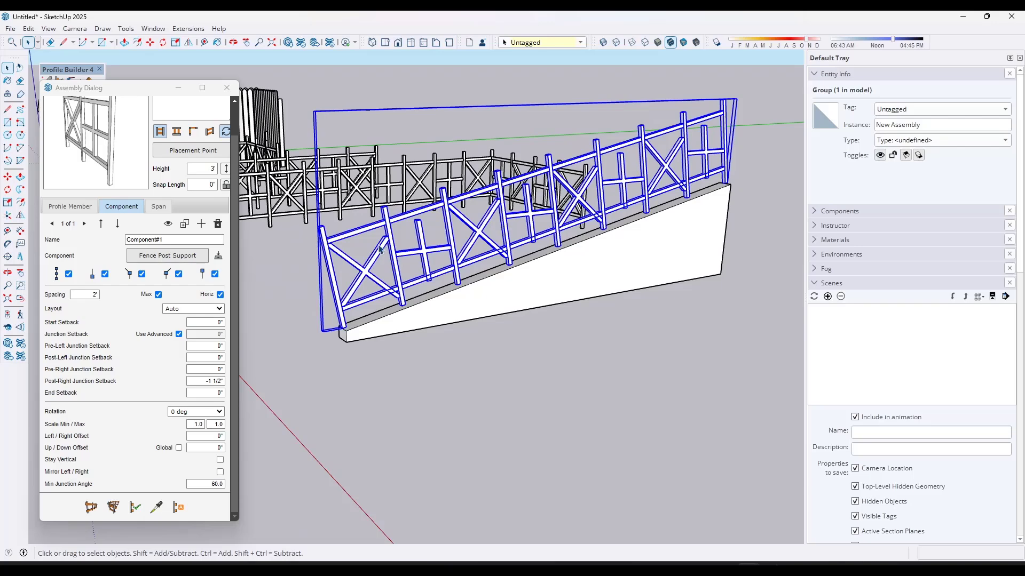
# - Open the settings of the X-infill span in the assembly
pyautogui.click(158, 207)
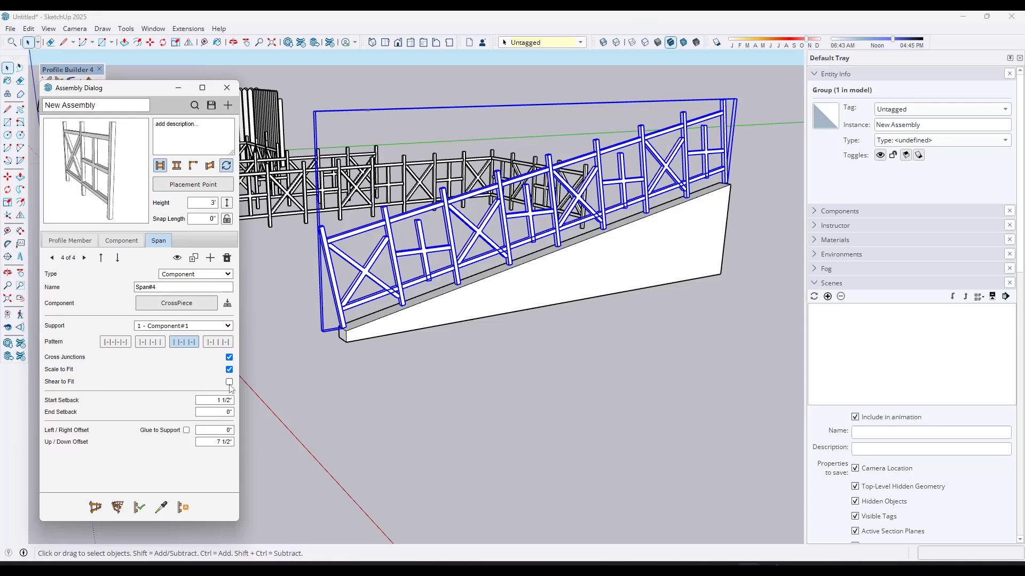
pyautogui.click(52, 259)
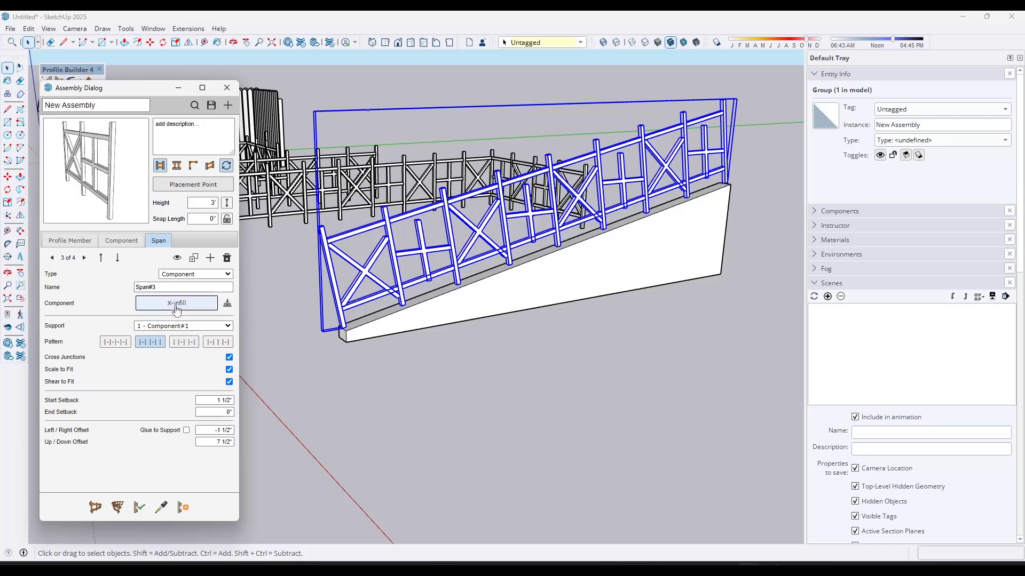
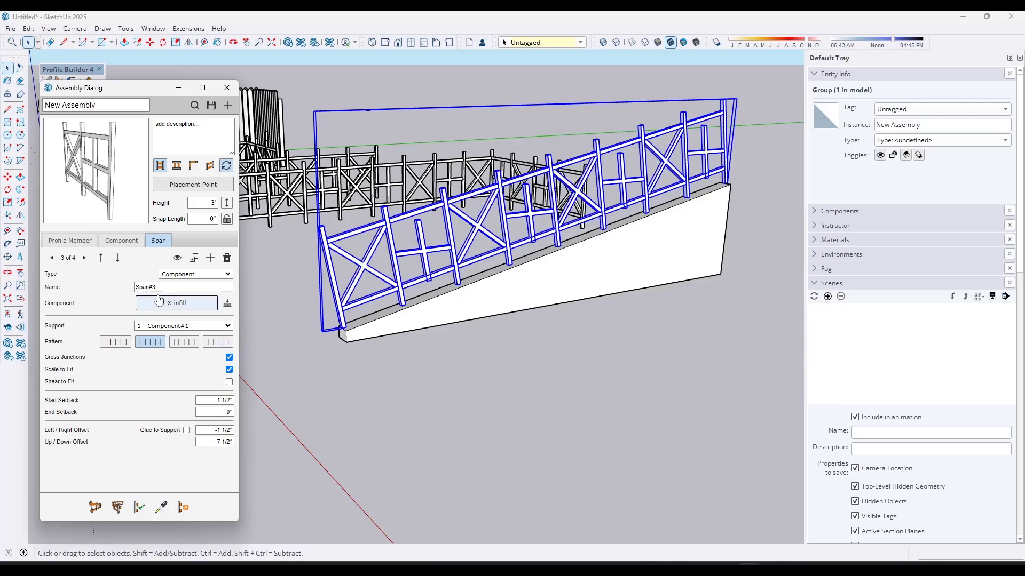
# - Turn off Shear to Fit for the CrossPiece span and apply the change to the sloped fence run
pyautogui.click(82, 259)
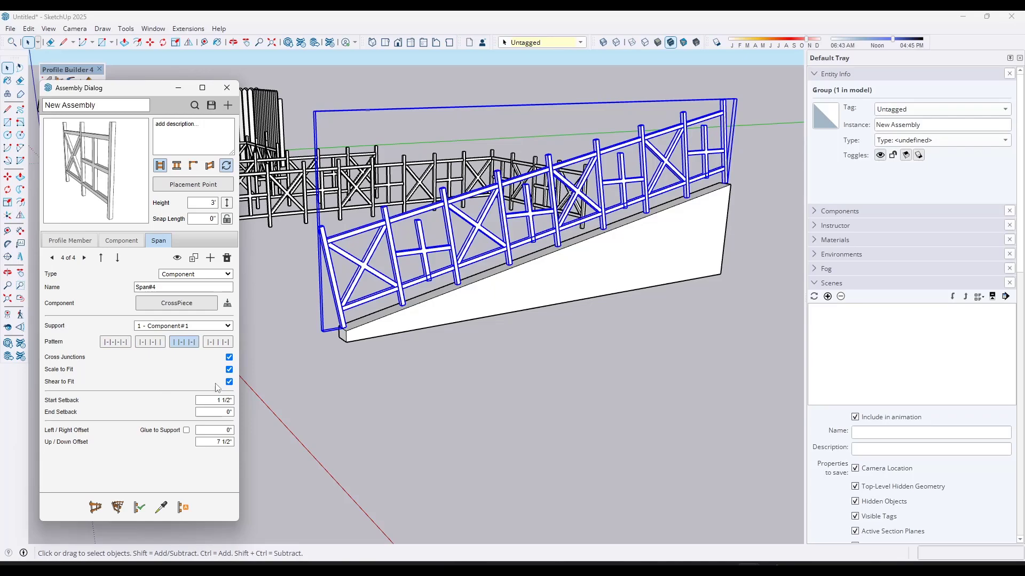
pyautogui.click(229, 382)
pyautogui.click(122, 508)
pyautogui.moveTo(438, 265); pyautogui.dragTo(334, 295, button='middle')
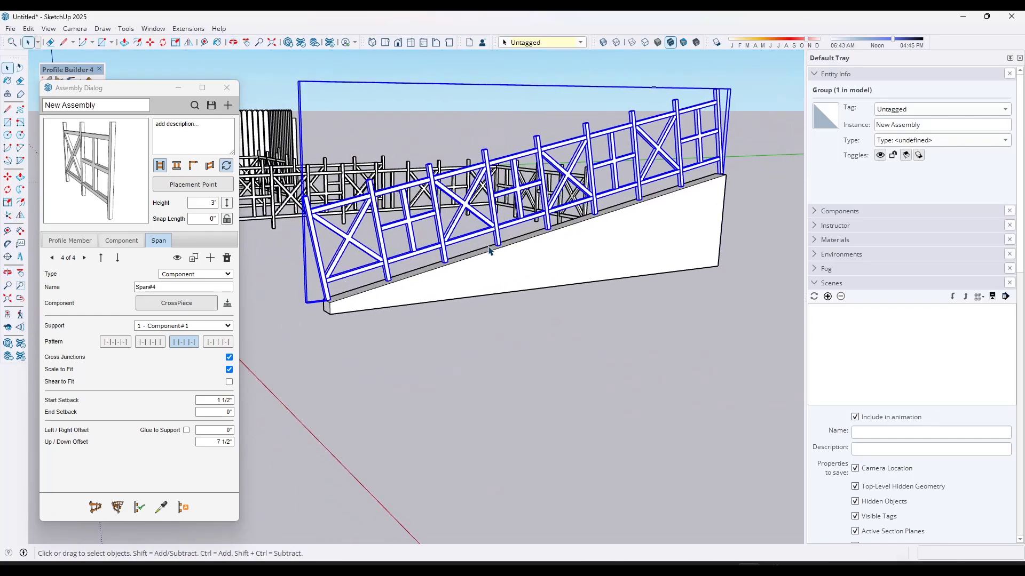
pyautogui.moveTo(417, 262); pyautogui.dragTo(342, 325, button='middle')
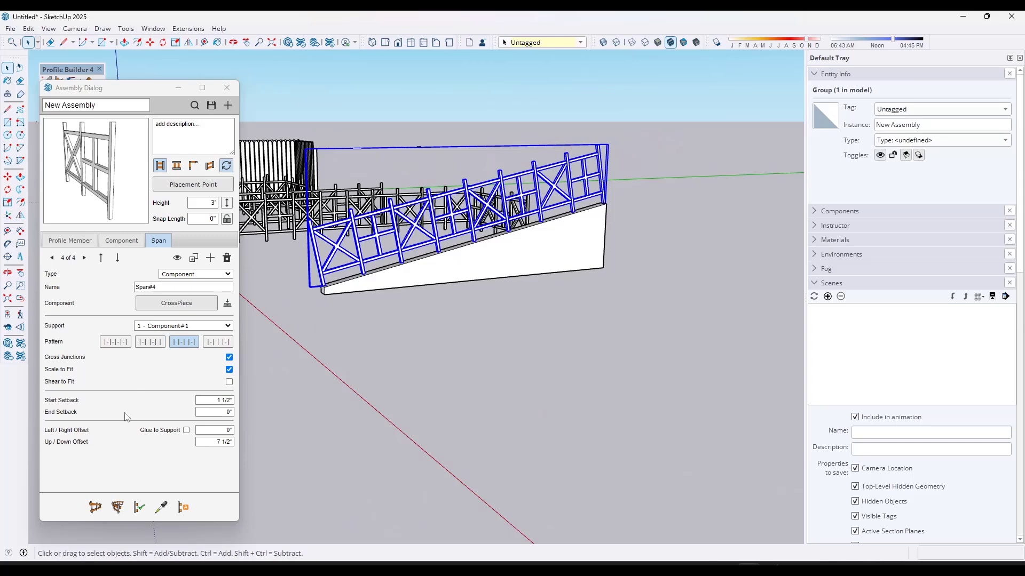
# - Build a cornered two-leg run of the fence assembly on the ground in front of the sloped wall, with a second leg about 5' 6" long
pyautogui.click(95, 507)
pyautogui.click(322, 287)
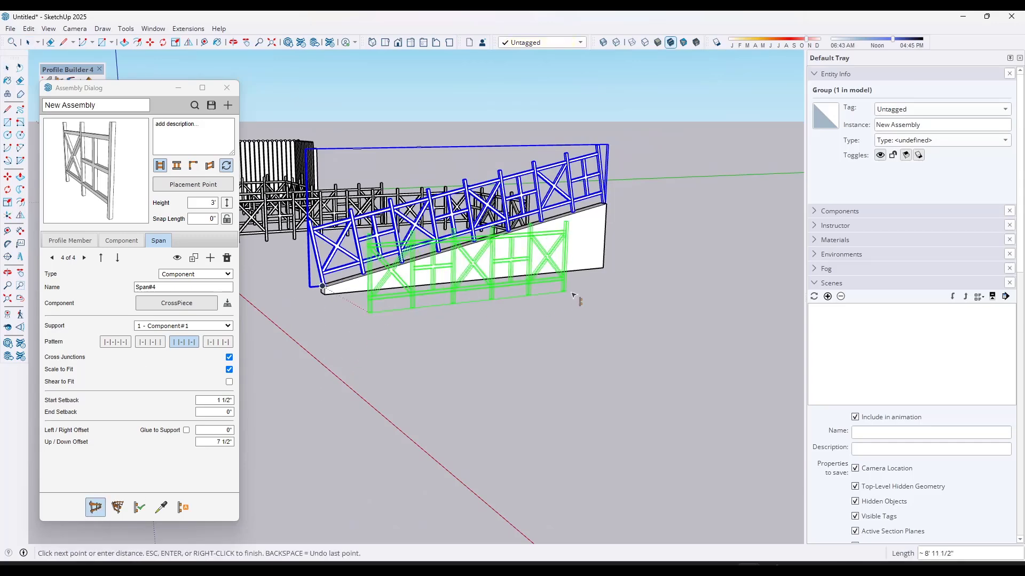
pyautogui.click(656, 283)
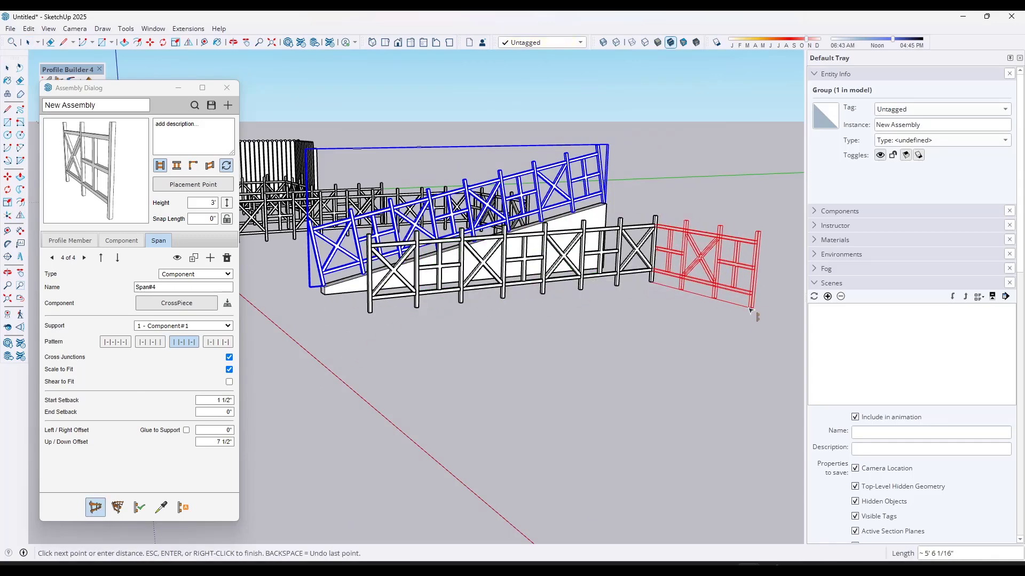
pyautogui.click(750, 309)
pyautogui.press('space')
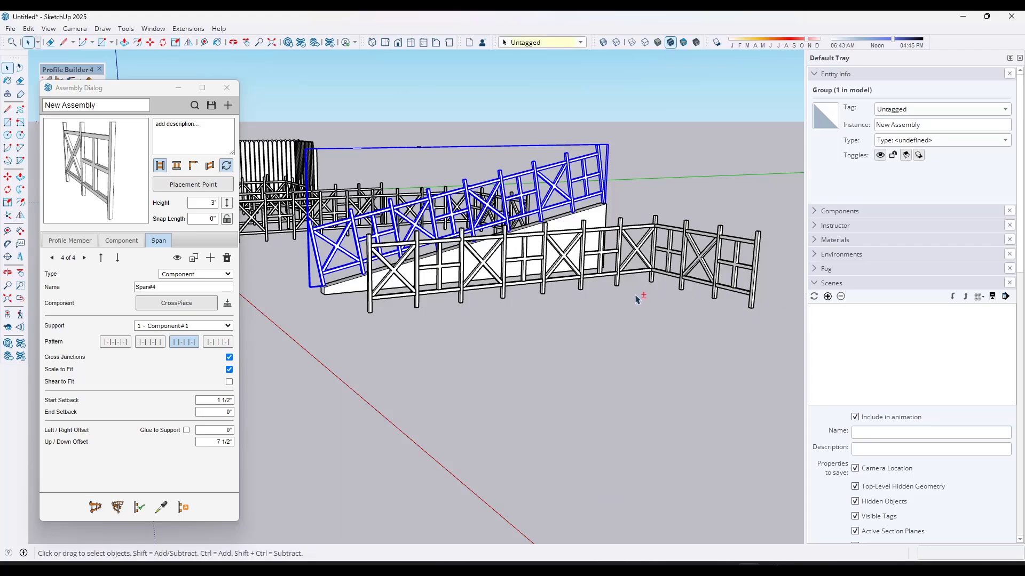
pyautogui.scroll(-2, 635, 299)
pyautogui.moveTo(512, 261); pyautogui.dragTo(499, 296, button='middle')
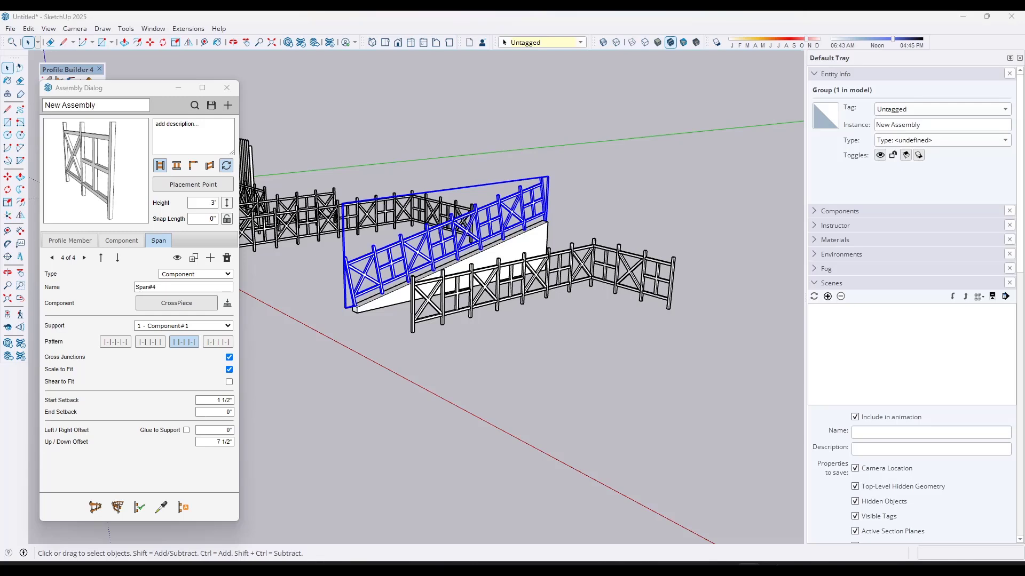
# - Copy the finished fence with diagonal lattice infill from another model and paste it on the ground beside the existing runs
pyautogui.scroll(-3, 465, 355)
pyautogui.hotkey('ctrl', 'c')
pyautogui.hotkey('ctrl', 'v')
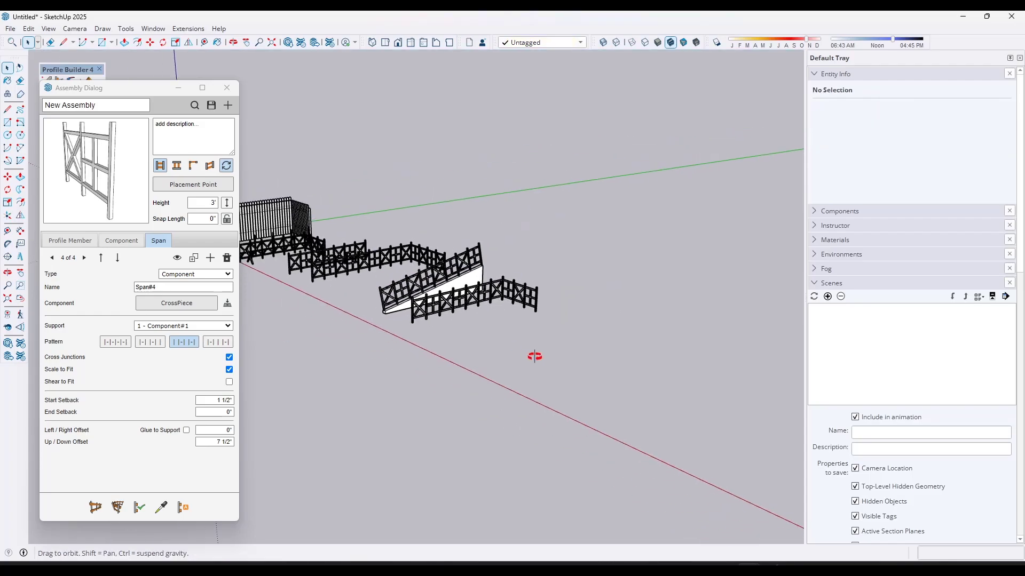
pyautogui.click(512, 372)
pyautogui.scroll(6, 547, 362)
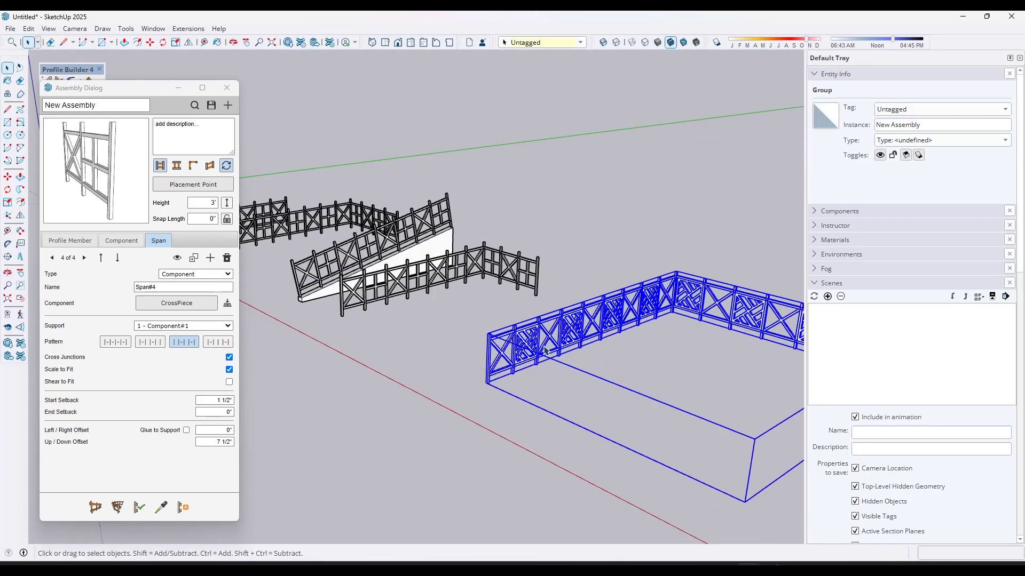
# - Examine the pasted fence's alternating X and diagonal lattice infill panels up close and as a whole
pyautogui.moveTo(544, 361); pyautogui.dragTo(462, 231, button='middle')
pyautogui.scroll(2, 429, 227)
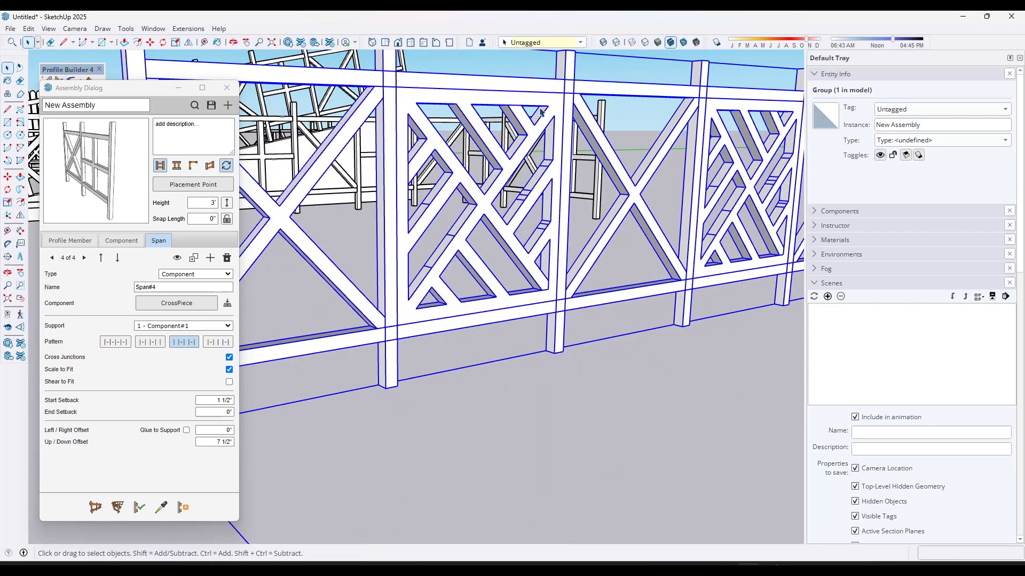
pyautogui.scroll(-3, 503, 246)
pyautogui.moveTo(504, 245)
pyautogui.mouseDown(button='middle')
pyautogui.moveTo(527, 240)
pyautogui.moveTo(491, 229)
pyautogui.moveTo(486, 252)
pyautogui.moveTo(501, 257)
pyautogui.mouseUp(button='middle')
pyautogui.scroll(2, 501, 258)
pyautogui.scroll(-5, 501, 257)
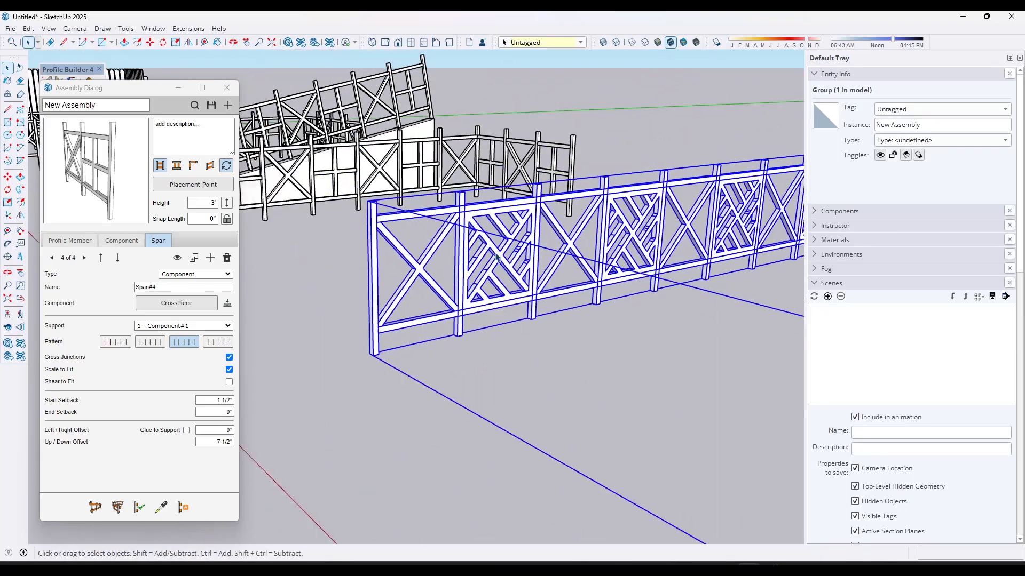
pyautogui.scroll(-5, 418, 221)
pyautogui.moveTo(604, 208); pyautogui.dragTo(561, 228, button='middle')
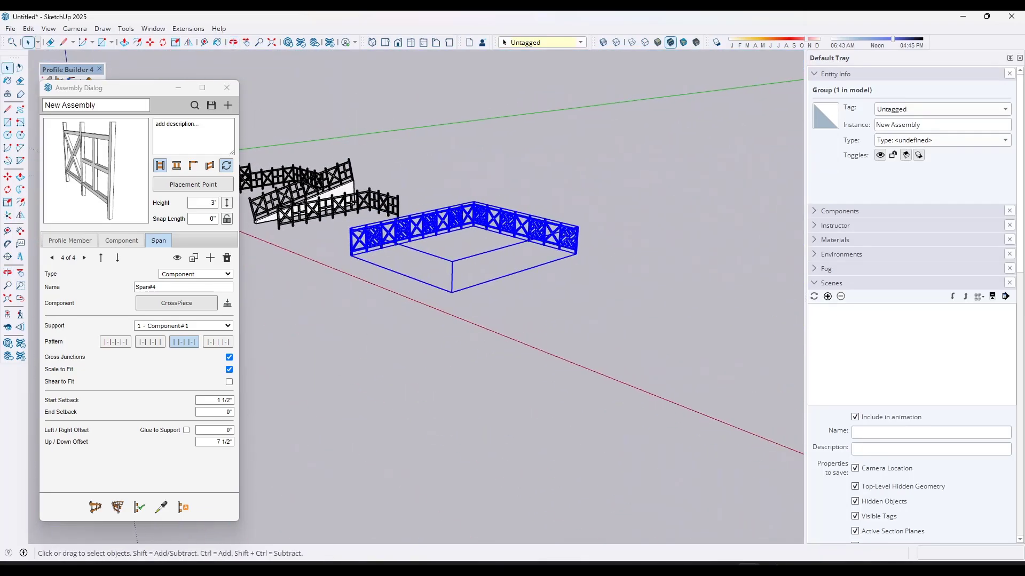
# - Load the assembly settings from the pasted lattice fence into the Assembly Dialog
pyautogui.click(161, 507)
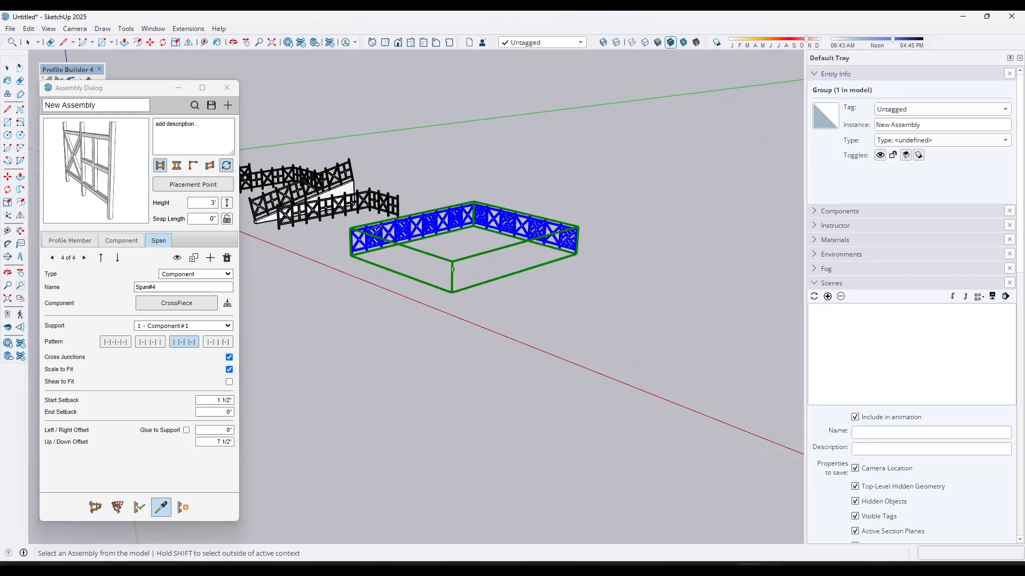
pyautogui.click(448, 282)
pyautogui.click(506, 302)
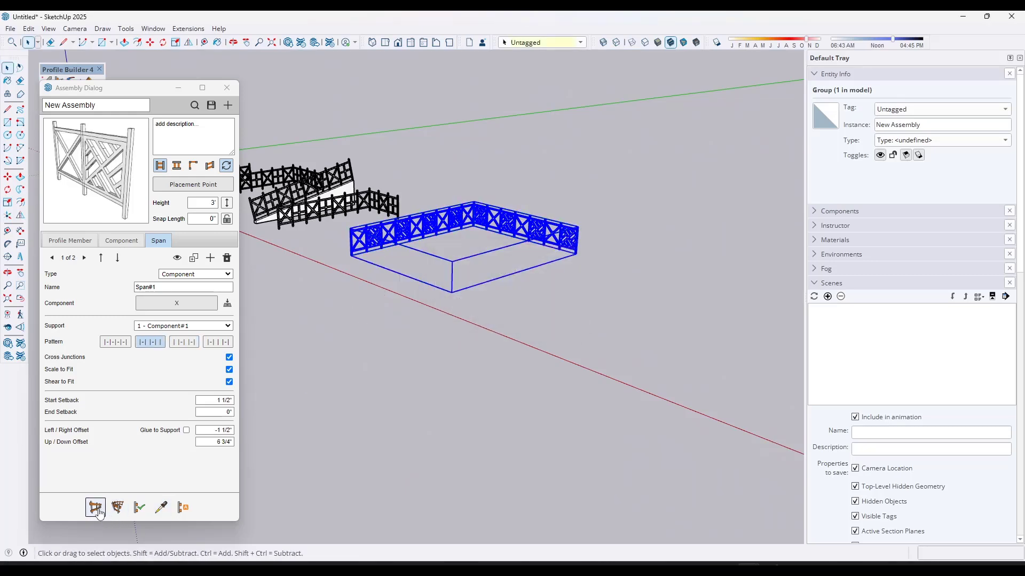
# - Build a three-leg cornered run of the lattice fence assembly beside the pasted fence, with a first leg about 17' long
pyautogui.click(95, 507)
pyautogui.click(521, 316)
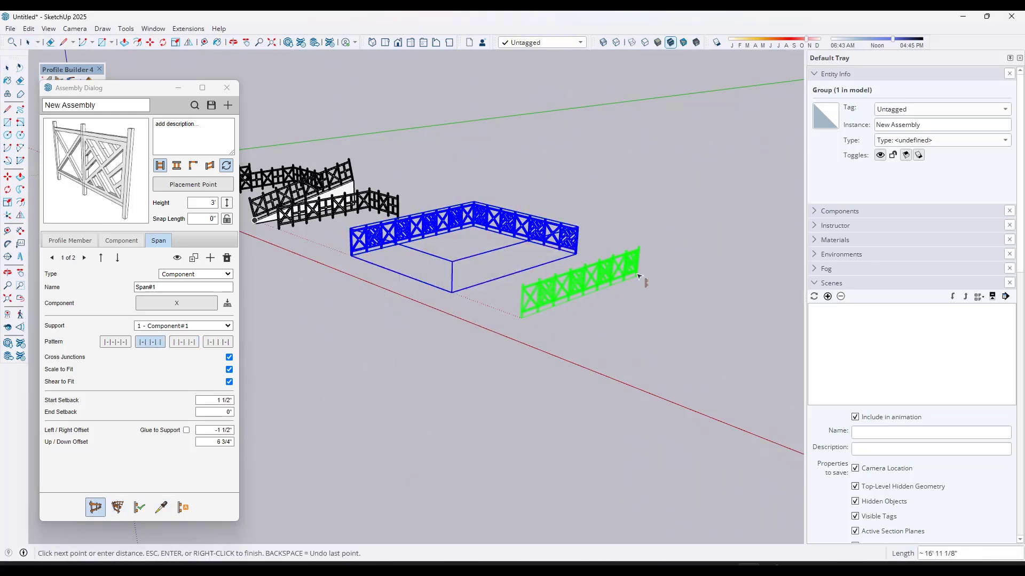
pyautogui.click(641, 248)
pyautogui.click(758, 309)
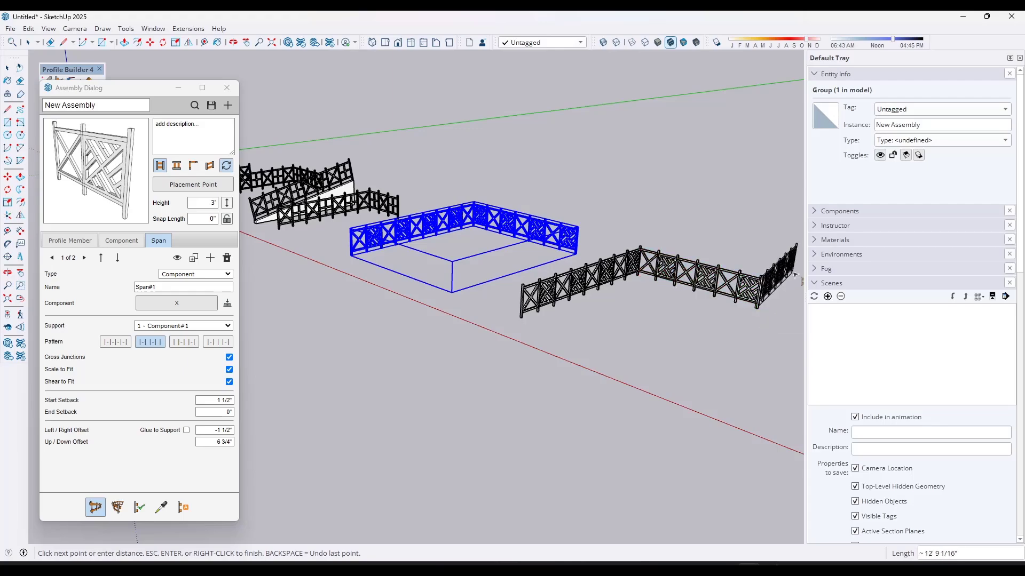
pyautogui.click(800, 287)
pyautogui.press('space')
# - Open a lattice infill component of the new run for editing and erase the stray edges crossing its slats
pyautogui.scroll(5, 591, 257)
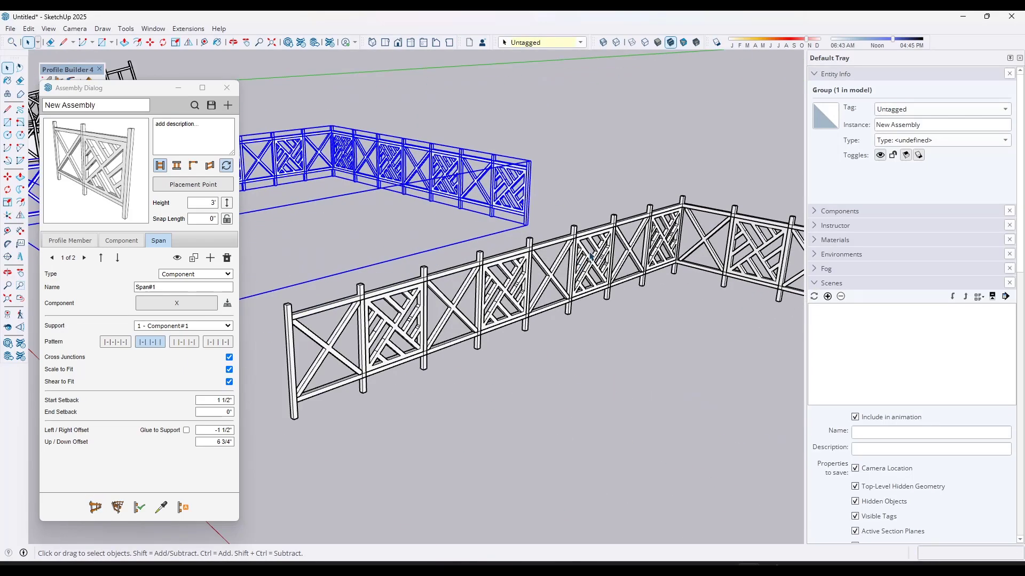
pyautogui.scroll(5, 483, 306)
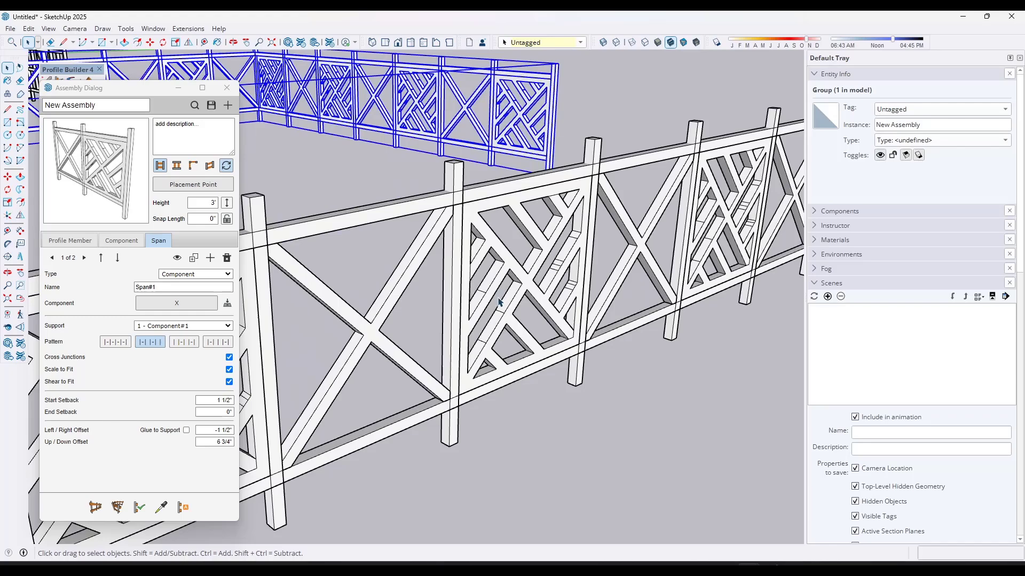
pyautogui.scroll(5, 498, 302)
pyautogui.doubleClick(511, 322)
pyautogui.doubleClick(508, 329)
pyautogui.tripleClick(506, 331)
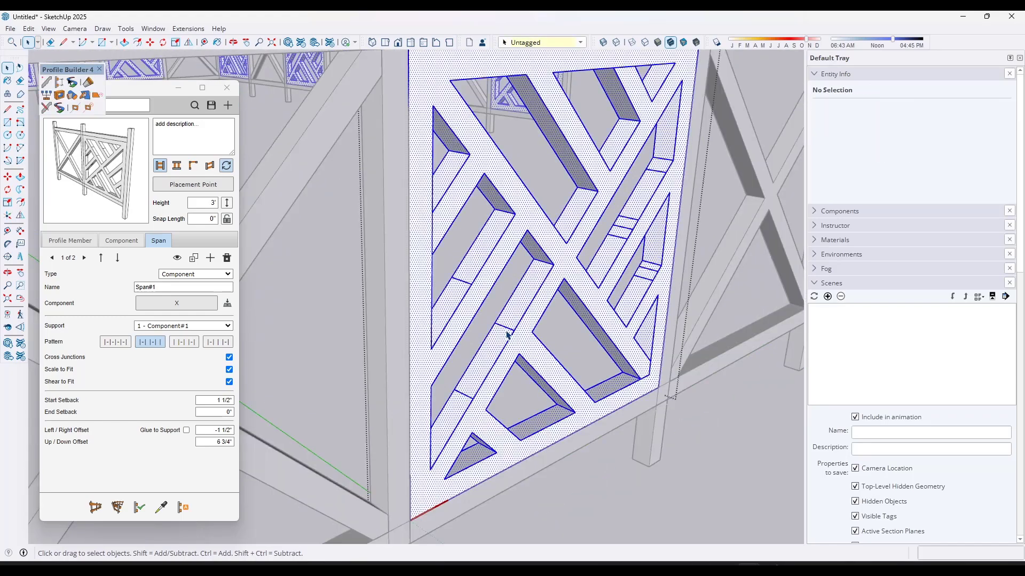
pyautogui.press('e')
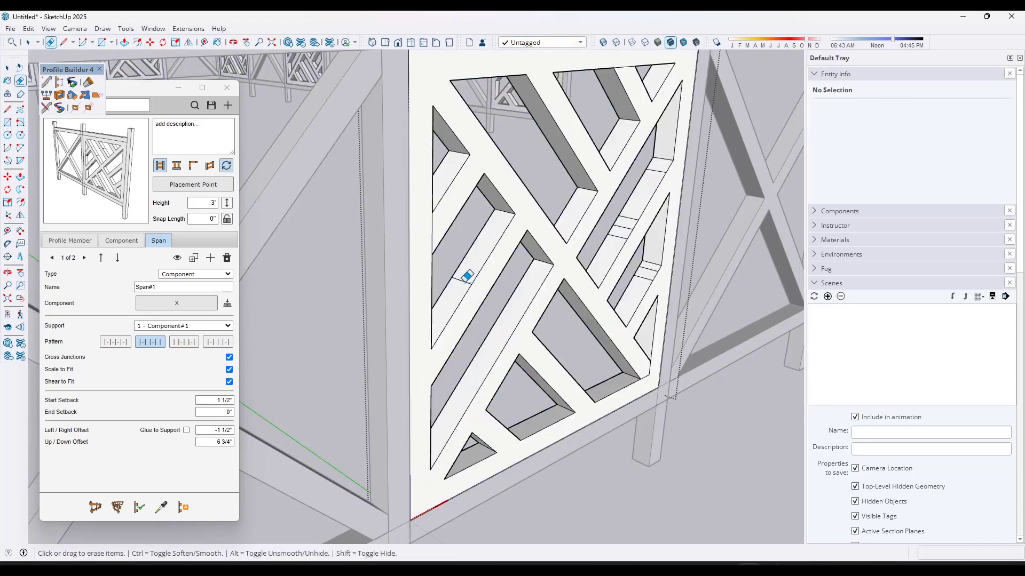
pyautogui.moveTo(618, 238); pyautogui.dragTo(668, 159)
pyautogui.hotkey('ctrl', 'z')
pyautogui.click(657, 171)
pyautogui.press('space')
pyautogui.scroll(-6, 387, 191)
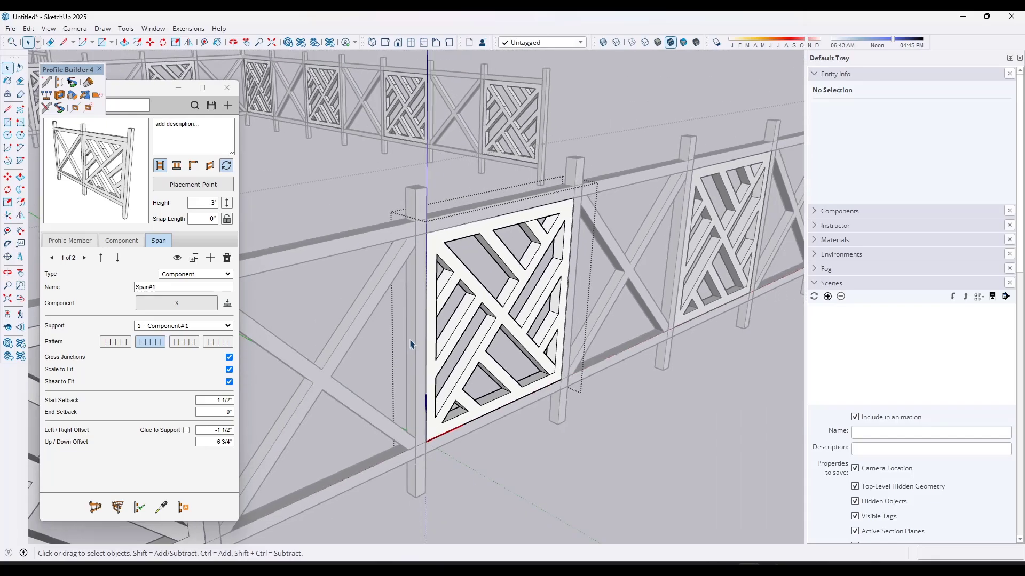
pyautogui.scroll(-5, 384, 181)
pyautogui.moveTo(380, 233); pyautogui.dragTo(427, 266, button='middle')
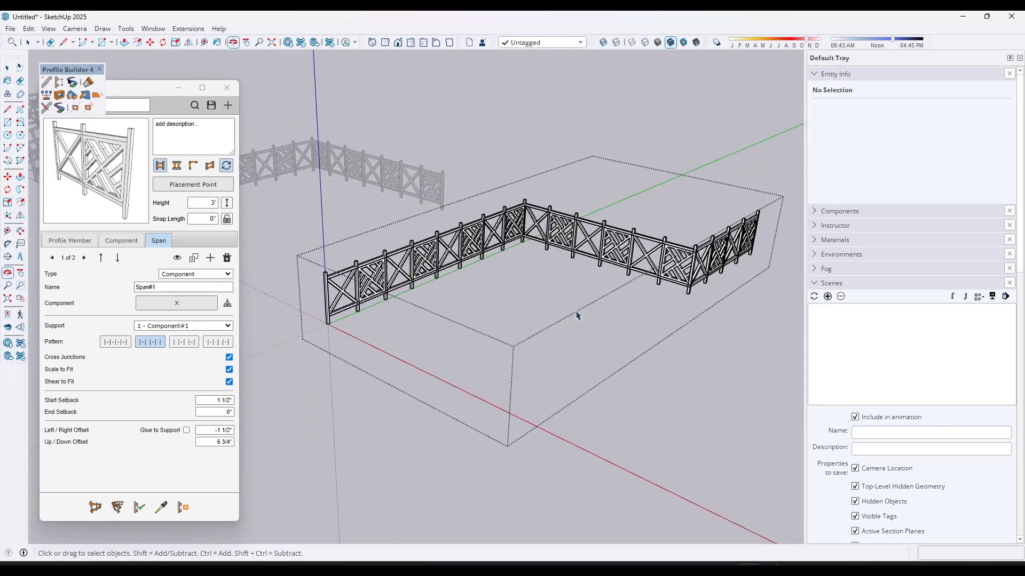
pyautogui.keyDown('shift'); pyautogui.moveTo(575, 316); pyautogui.dragTo(530, 292, button='middle'); pyautogui.keyUp('shift')
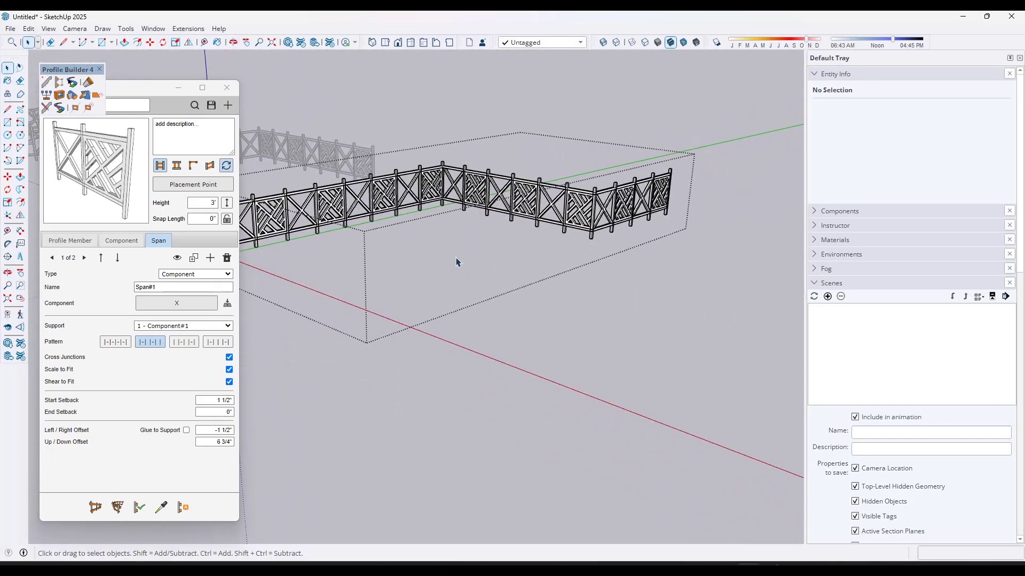